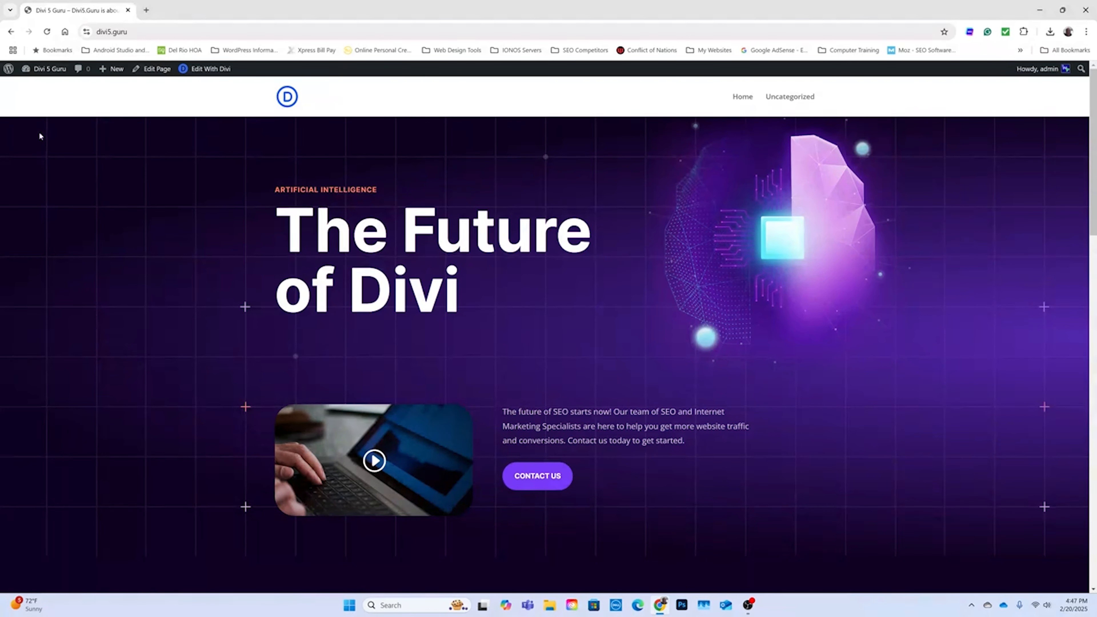
- Examine the home page's default footer on the live site and in the Divi visual builder
{"action": "left_click_drag", "start_coordinate": [1094, 208], "coordinate": [1093, 182]}
{"action": "left_click_drag", "start_coordinate": [1093, 98], "coordinate": [1096, 471]}
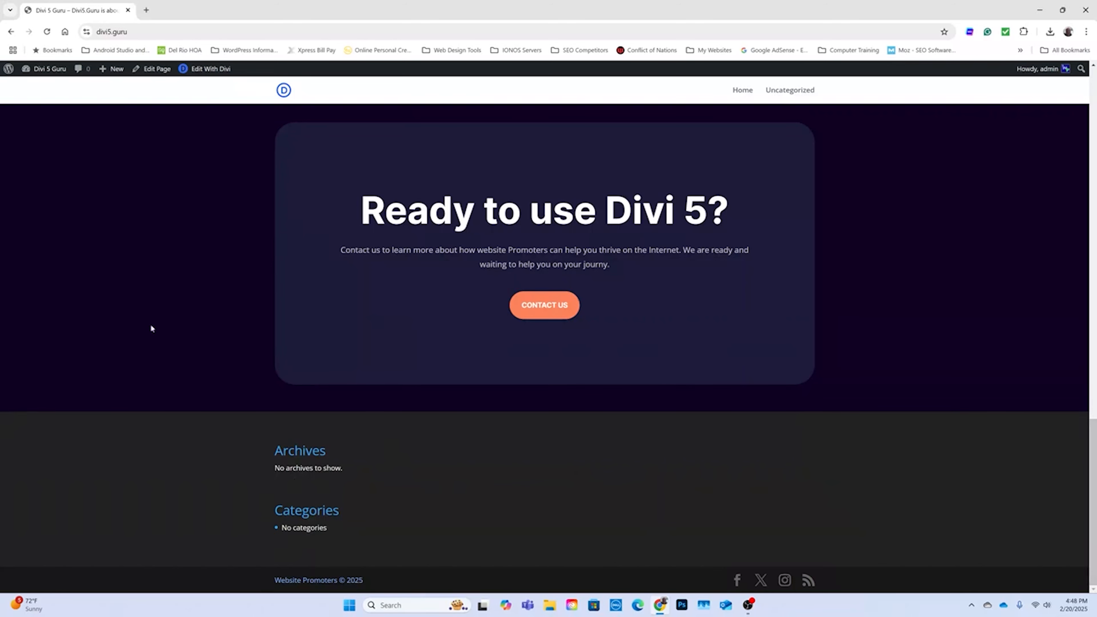
{"action": "left_click_drag", "start_coordinate": [1096, 428], "coordinate": [1092, 89]}
{"action": "scroll", "coordinate": [109, 123], "scroll_direction": "down", "scroll_amount": 20}
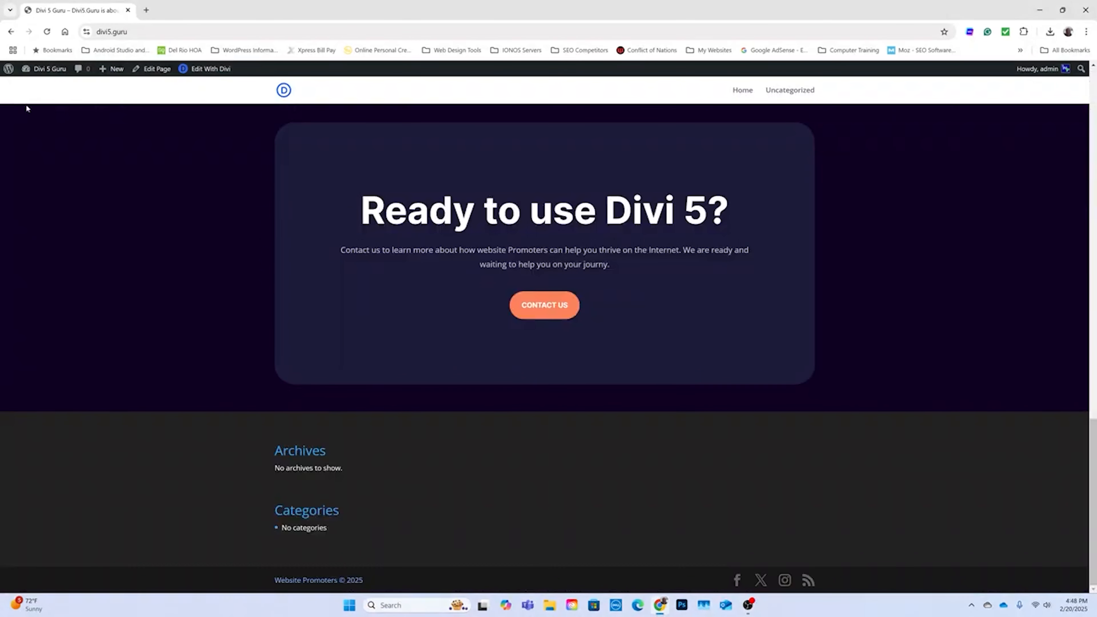
{"action": "mouse_move", "coordinate": [37, 76]}
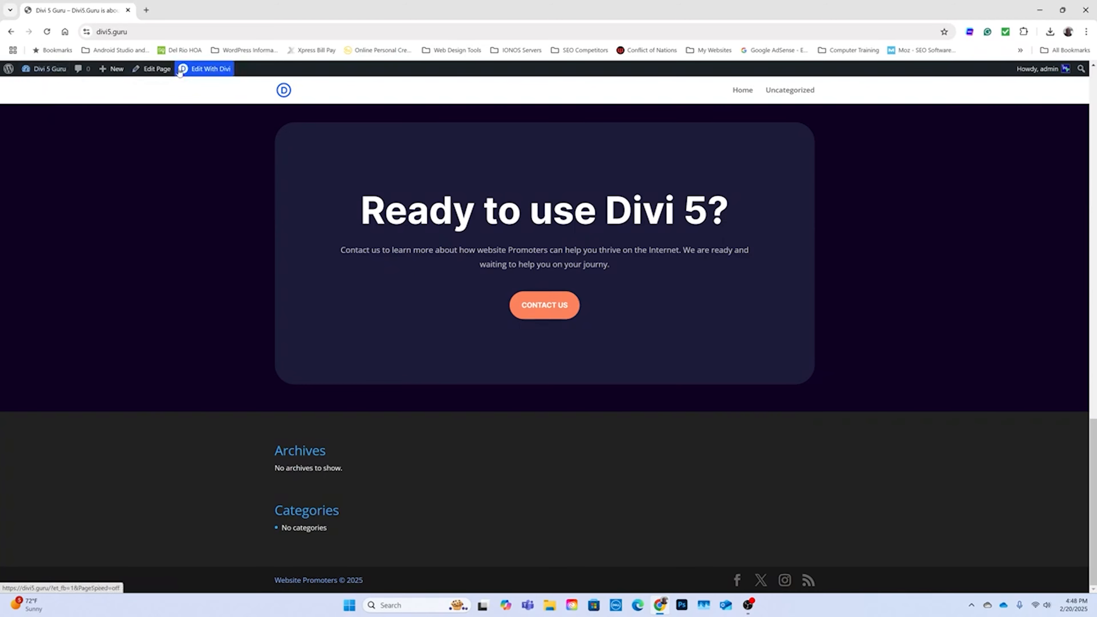
{"action": "left_click", "coordinate": [211, 70]}
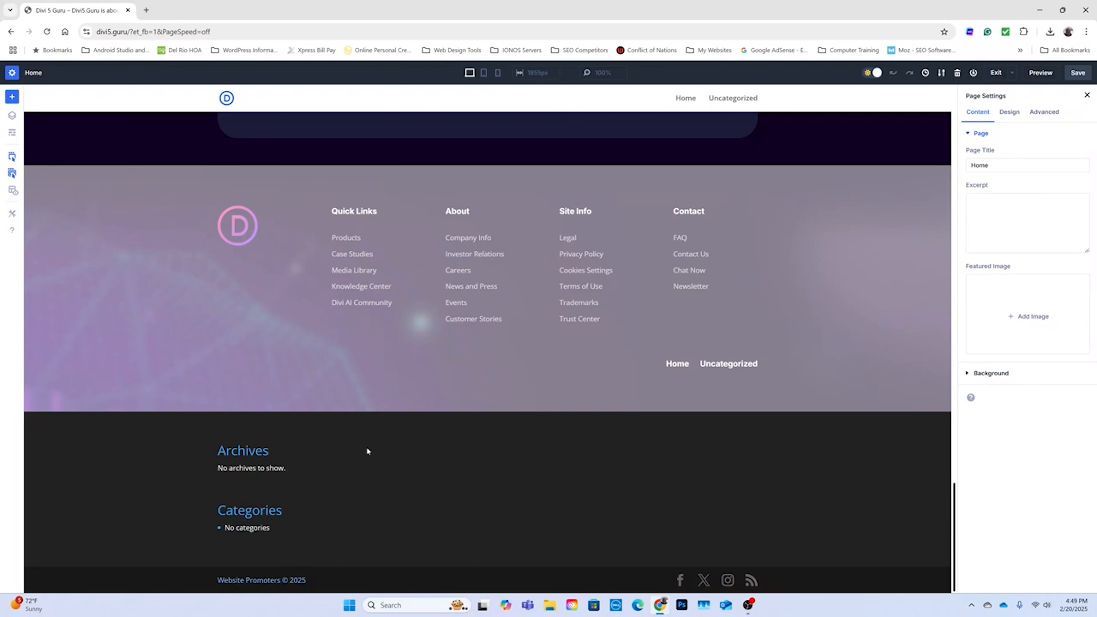
{"action": "left_click", "coordinate": [997, 73]}
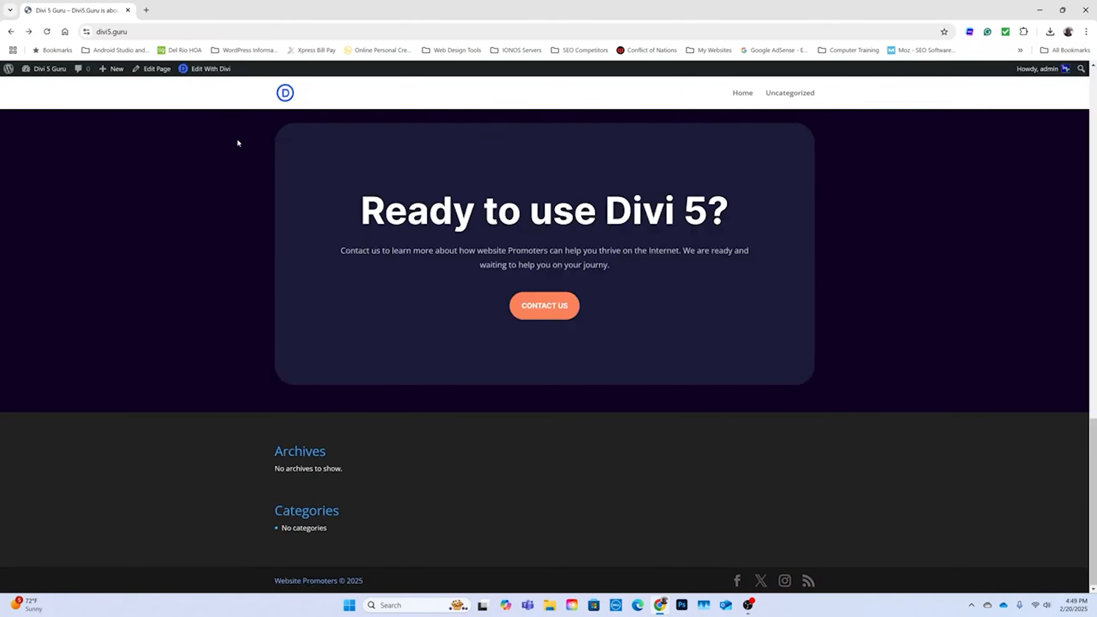
- Open the Divi Theme Builder from the site dashboard and start building a global footer for the default website template
{"action": "mouse_move", "coordinate": [50, 71]}
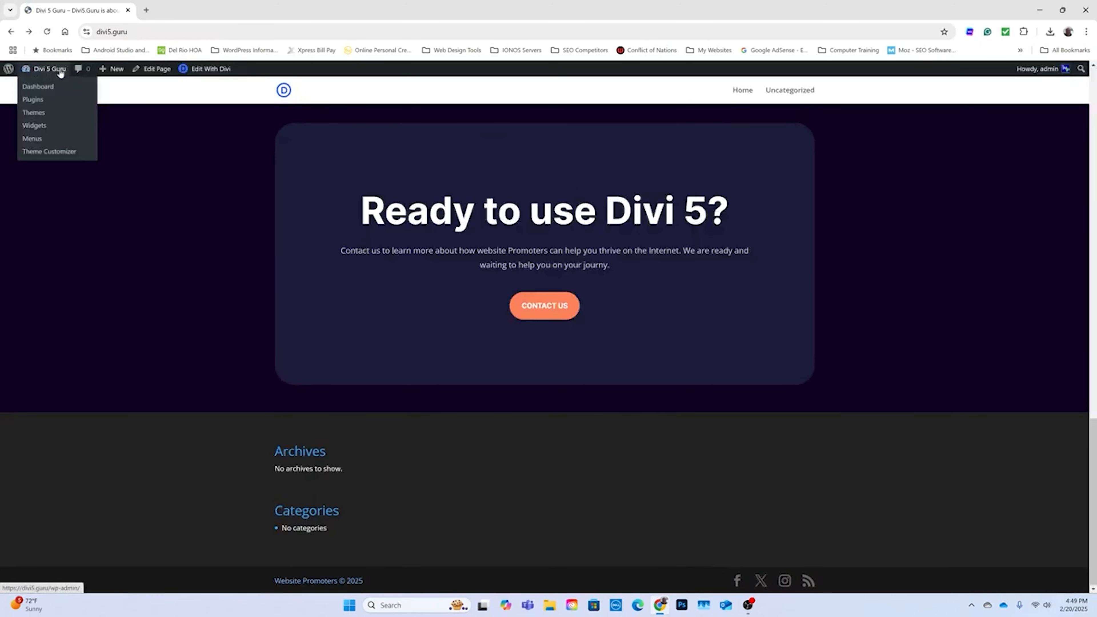
{"action": "left_click", "coordinate": [47, 94]}
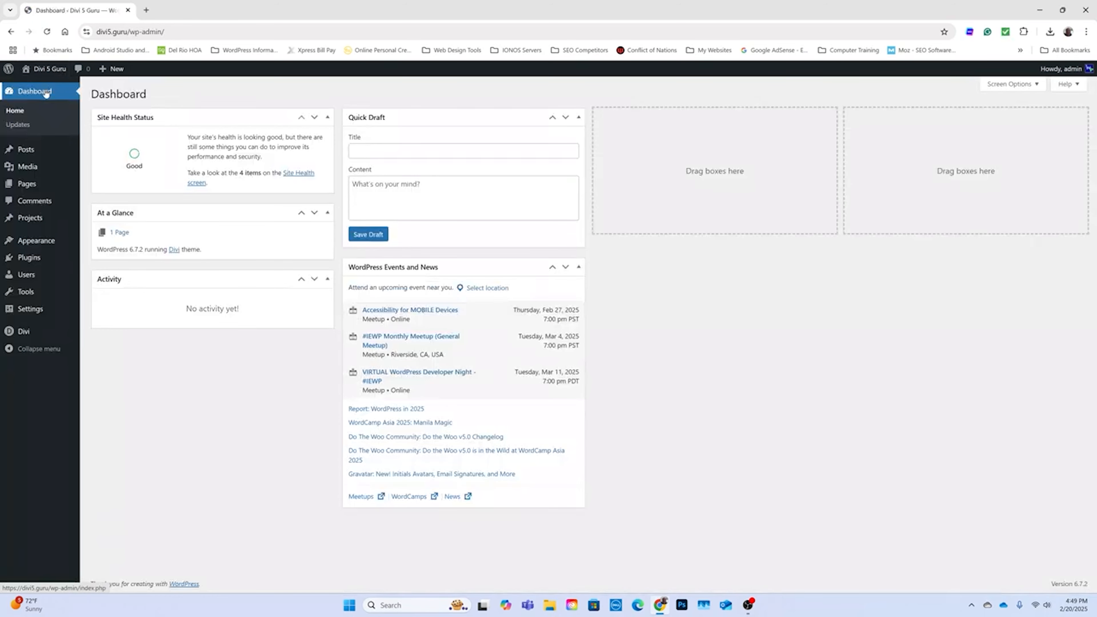
{"action": "mouse_move", "coordinate": [25, 334]}
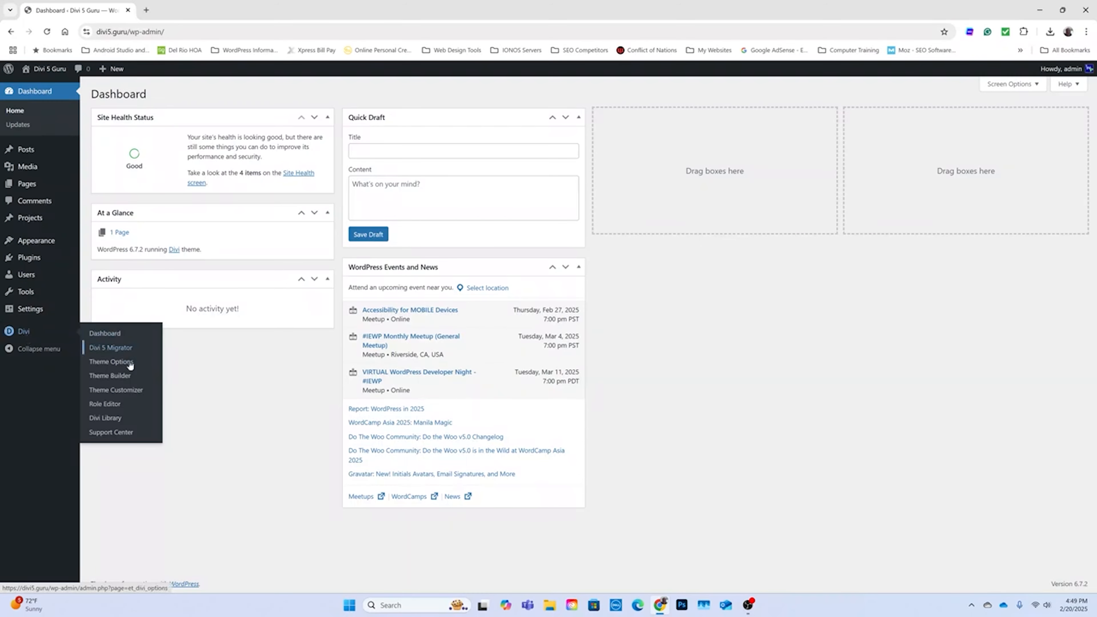
{"action": "left_click", "coordinate": [117, 379]}
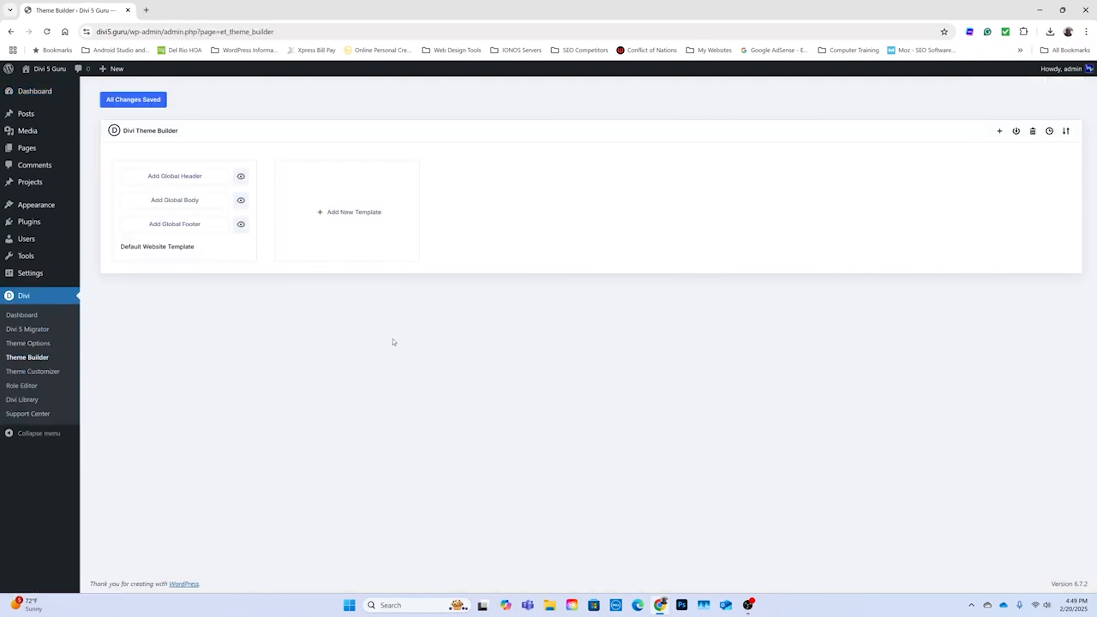
{"action": "left_click", "coordinate": [175, 226]}
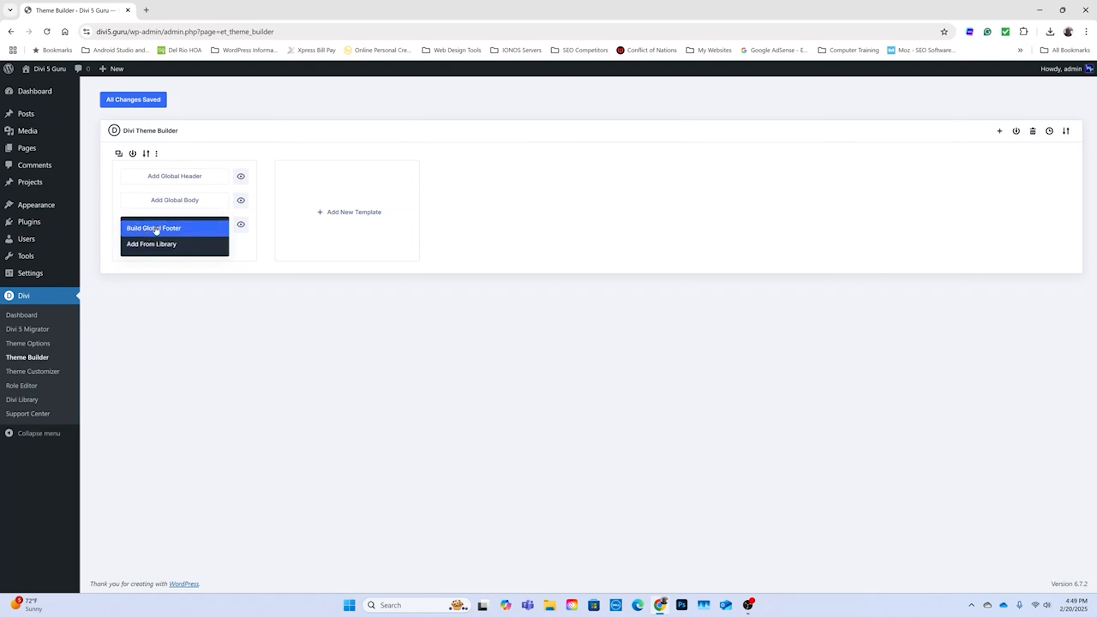
{"action": "left_click", "coordinate": [187, 232]}
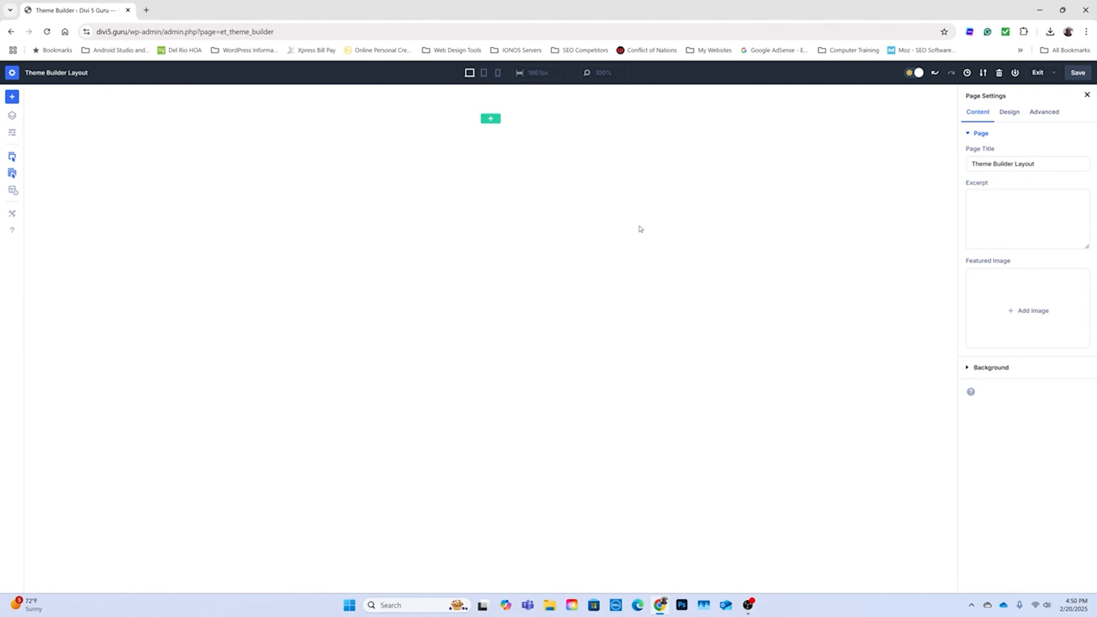
- Insert a row with three equal columns in the footer layout and add a Text module to its first column
{"action": "left_click", "coordinate": [490, 120]}
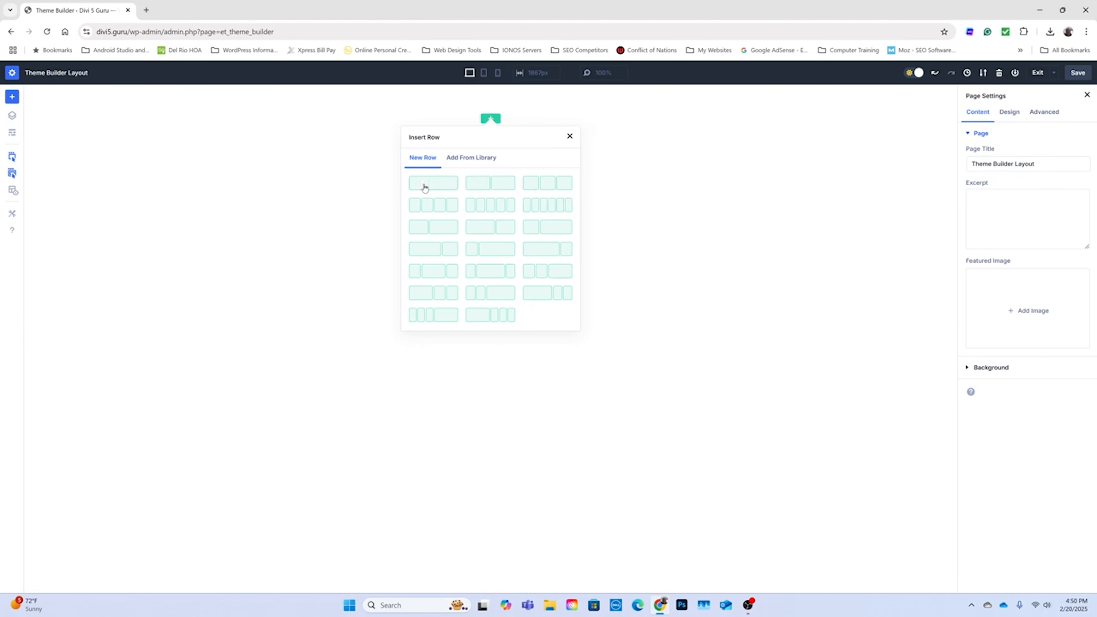
{"action": "left_click", "coordinate": [551, 187]}
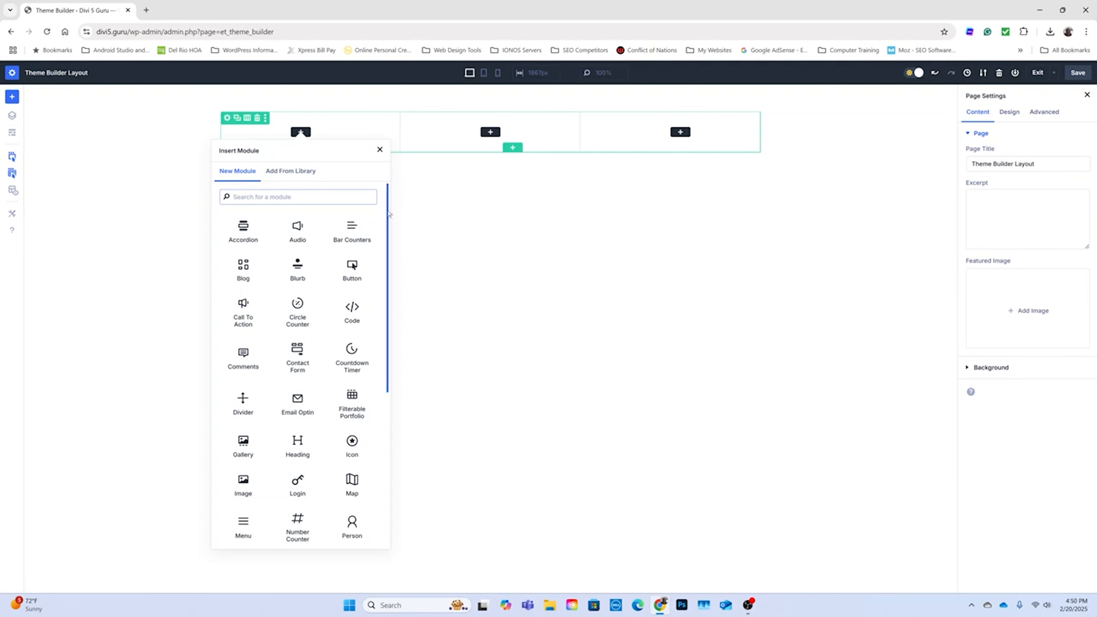
{"action": "left_click_drag", "start_coordinate": [391, 233], "coordinate": [394, 460]}
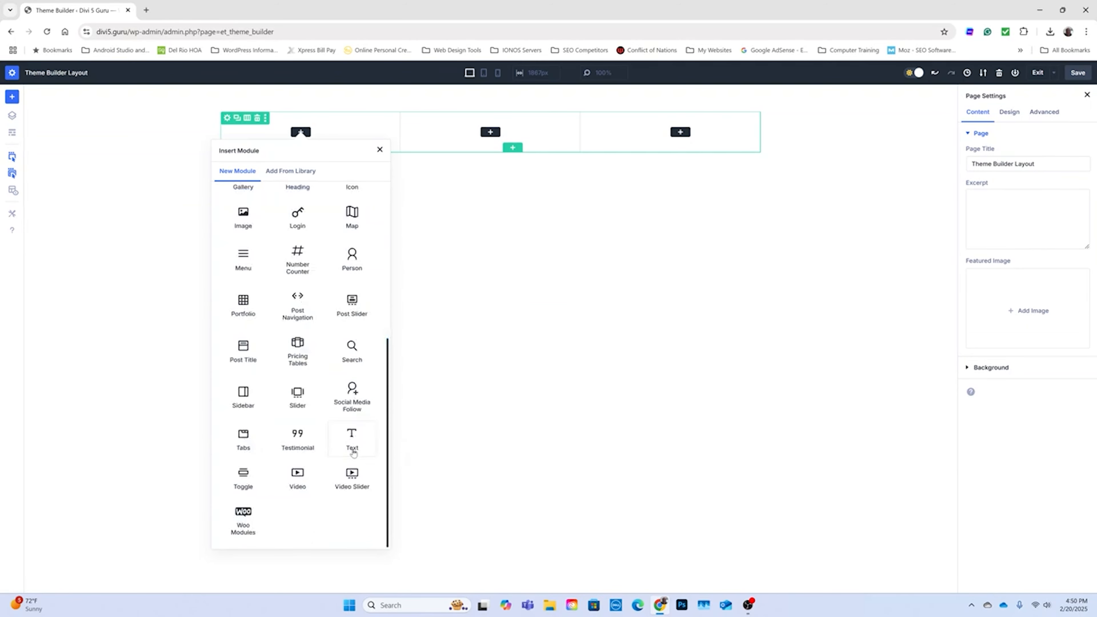
{"action": "left_click", "coordinate": [353, 437]}
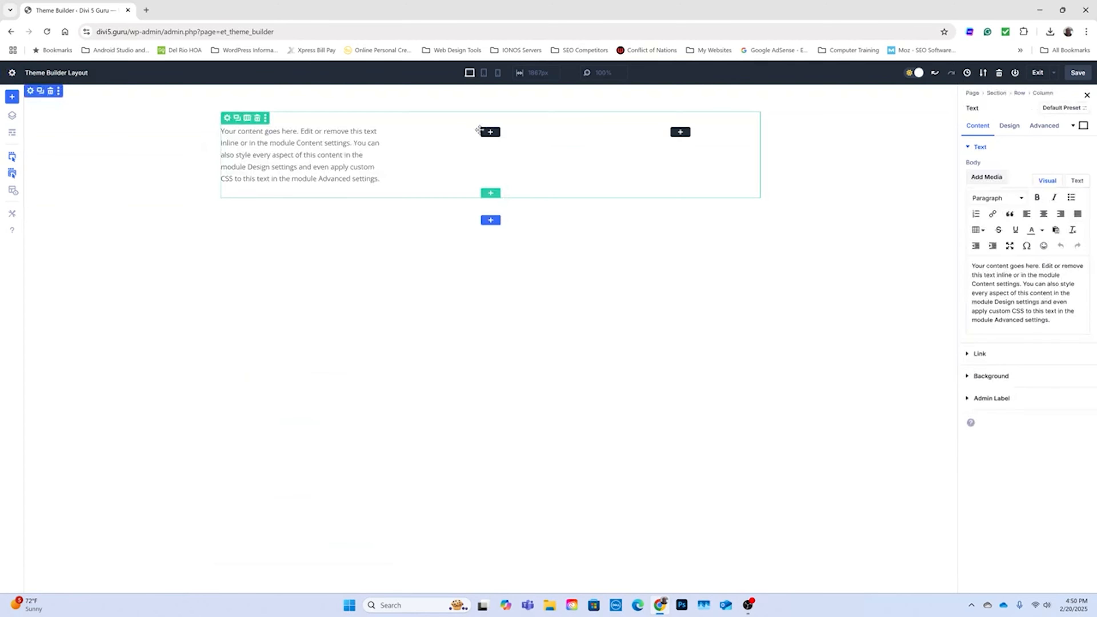
- Add a Text module to both the second and third columns of the footer row
{"action": "left_click", "coordinate": [491, 133]}
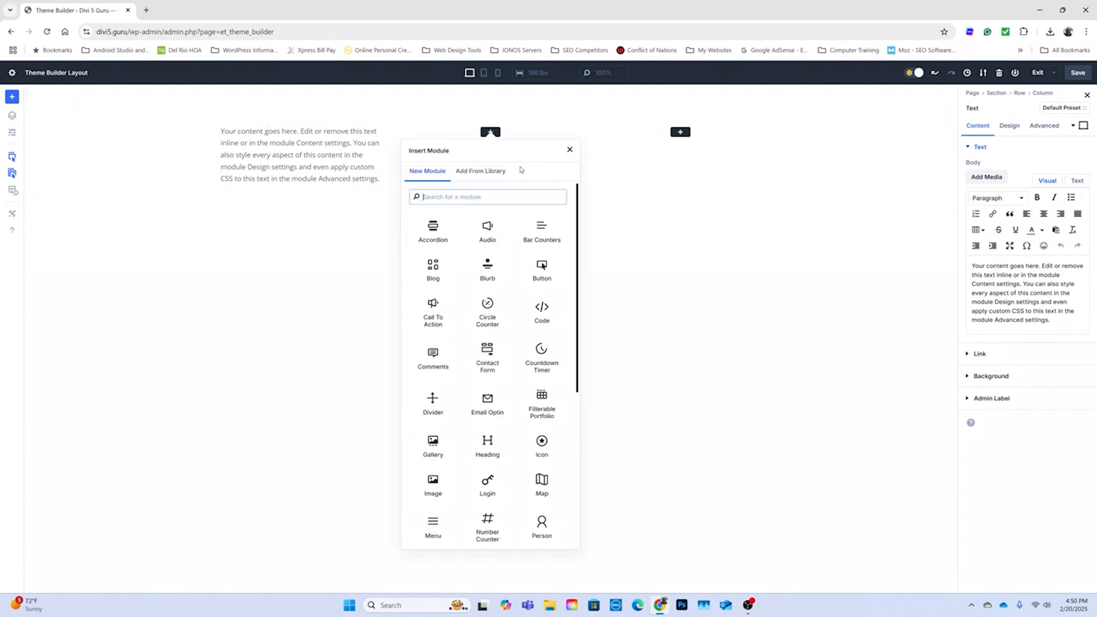
{"action": "left_click_drag", "start_coordinate": [580, 238], "coordinate": [580, 474]}
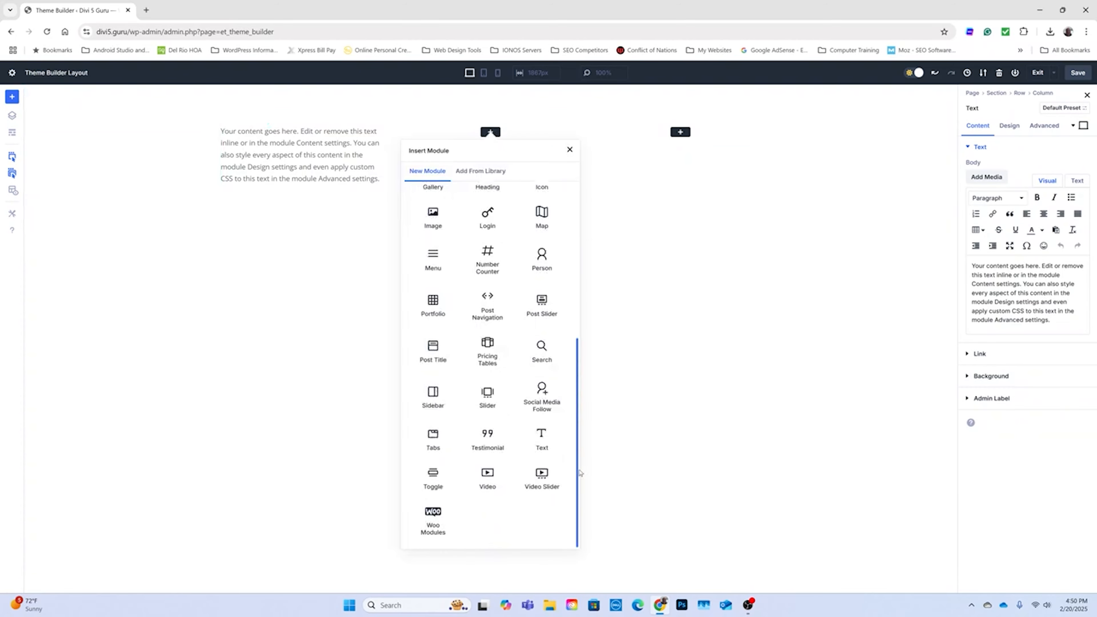
{"action": "left_click", "coordinate": [537, 436]}
{"action": "left_click", "coordinate": [681, 132]}
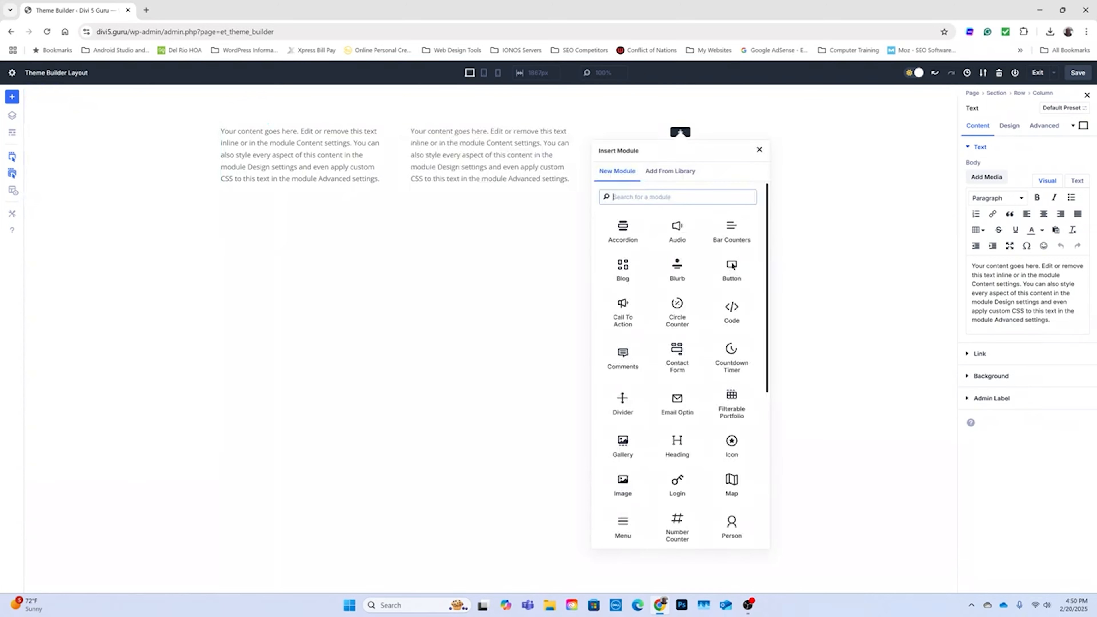
{"action": "left_click_drag", "start_coordinate": [764, 220], "coordinate": [763, 558]}
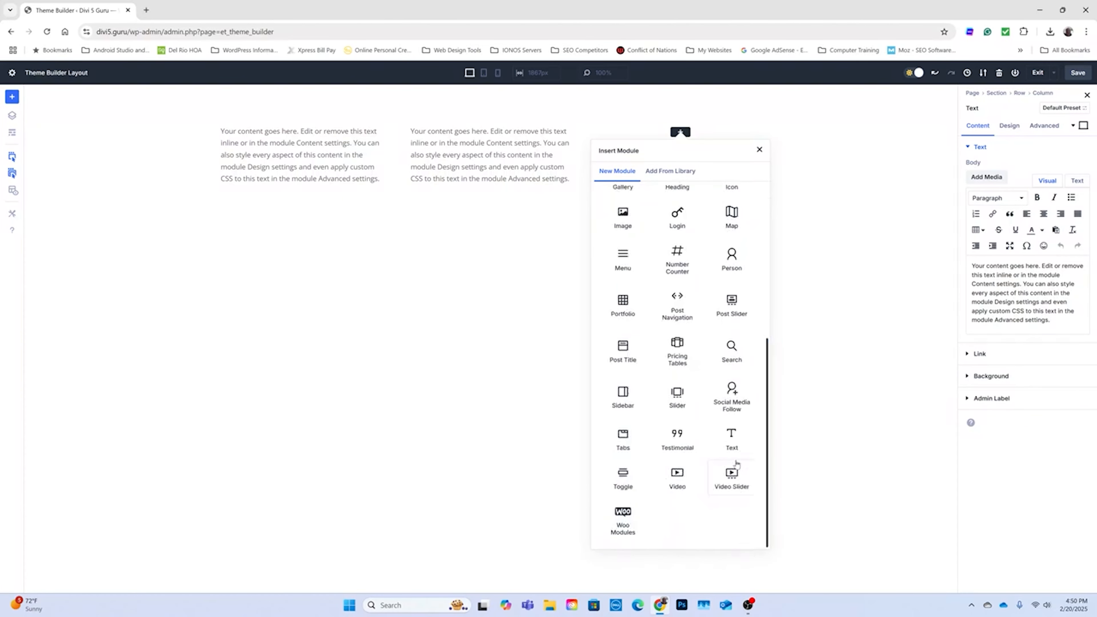
{"action": "left_click", "coordinate": [731, 436]}
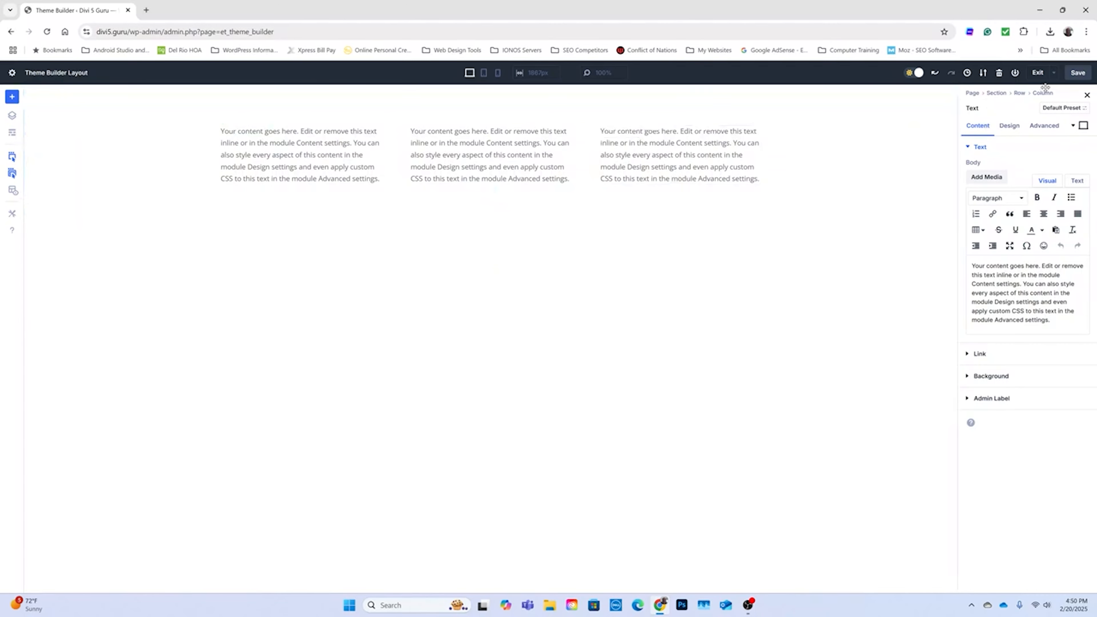
- Save the footer layout, exit the layout editor and save the Theme Builder changes
{"action": "left_click", "coordinate": [1080, 75]}
{"action": "left_click", "coordinate": [1038, 75]}
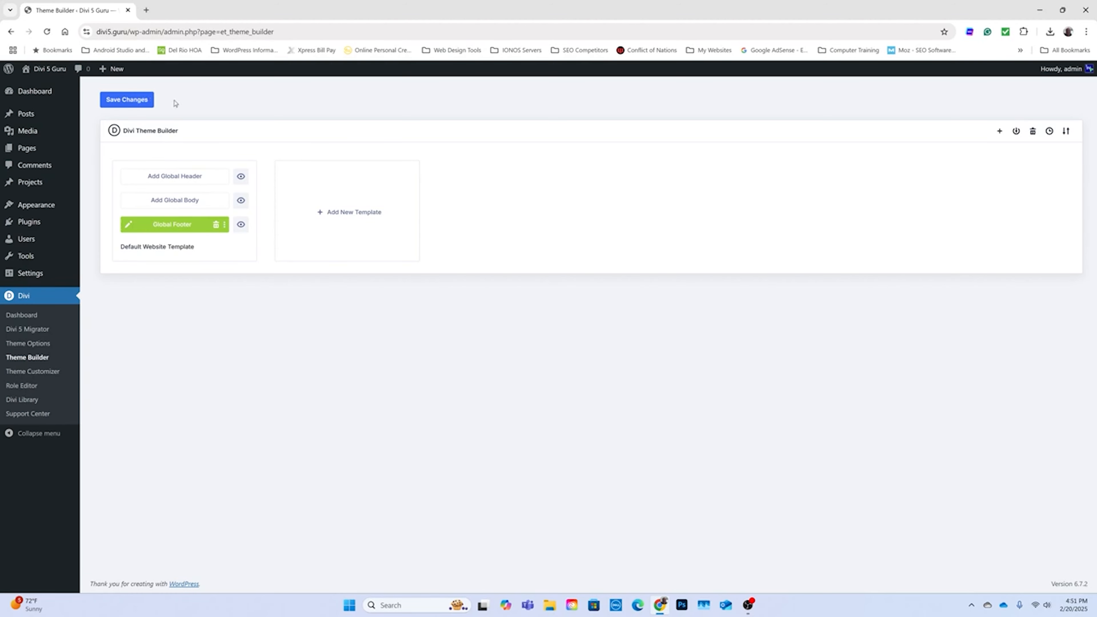
{"action": "left_click", "coordinate": [139, 104]}
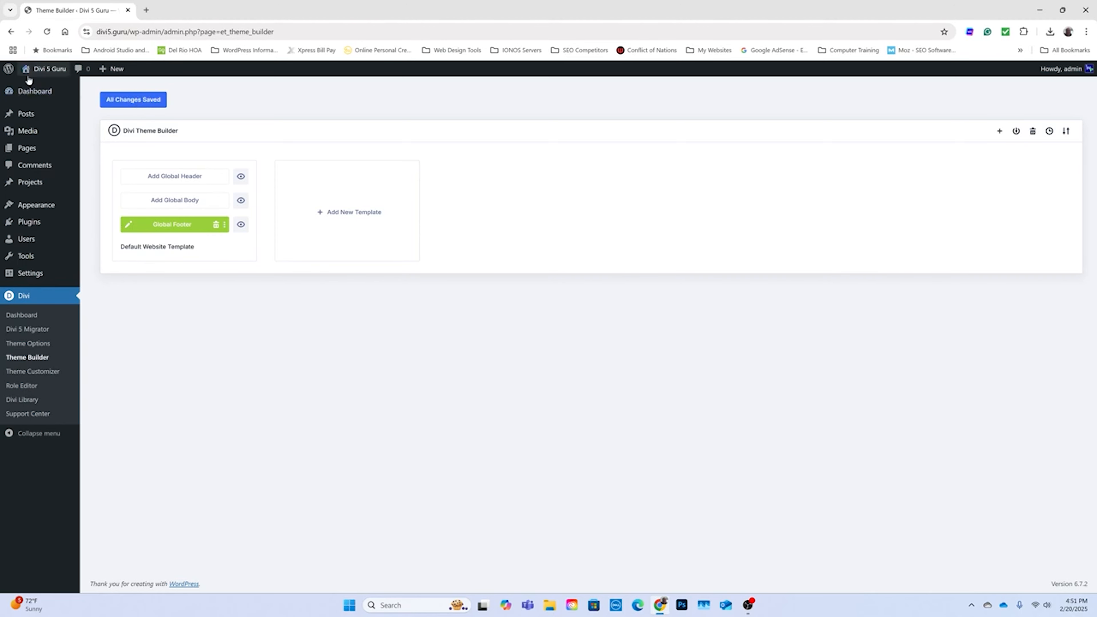
- Visit the live site and check the new three-column global footer on the home page
{"action": "mouse_move", "coordinate": [51, 71]}
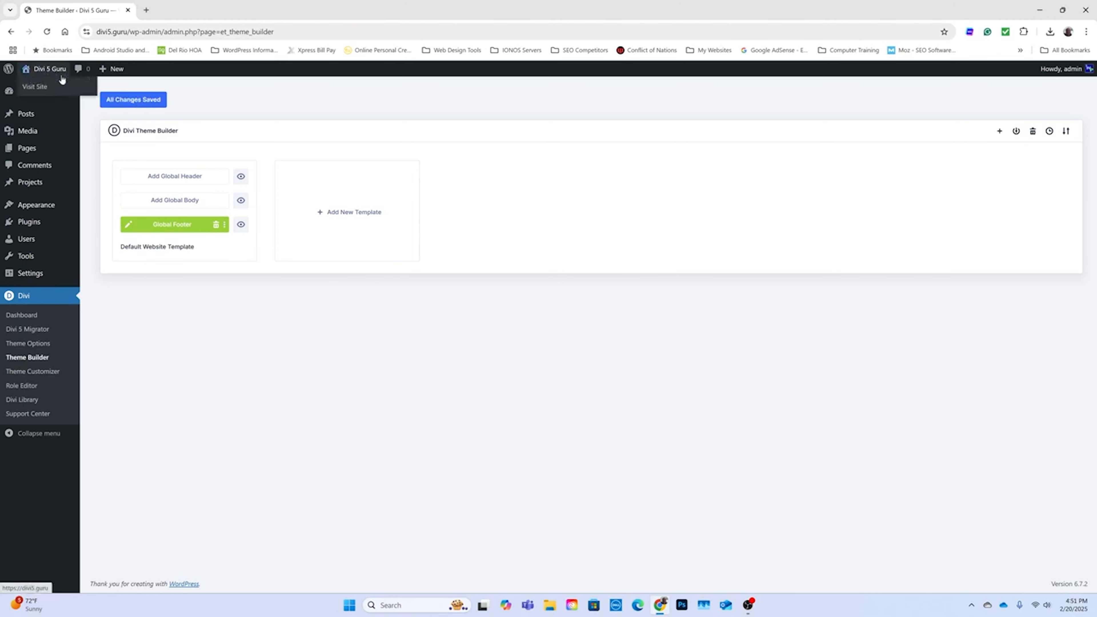
{"action": "left_click", "coordinate": [36, 91]}
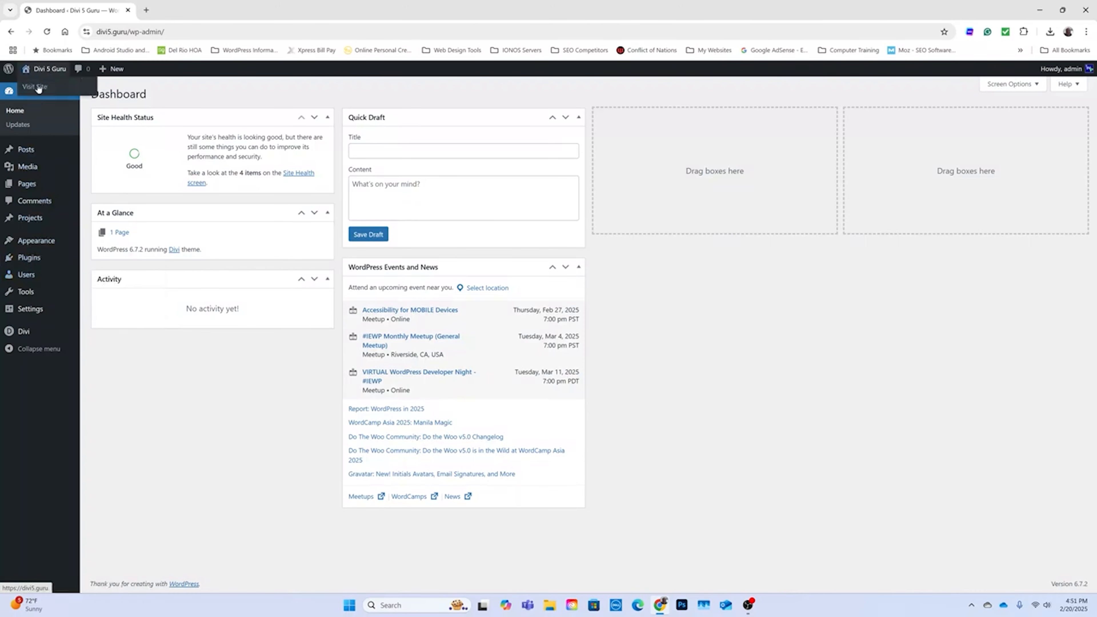
{"action": "left_click", "coordinate": [38, 87]}
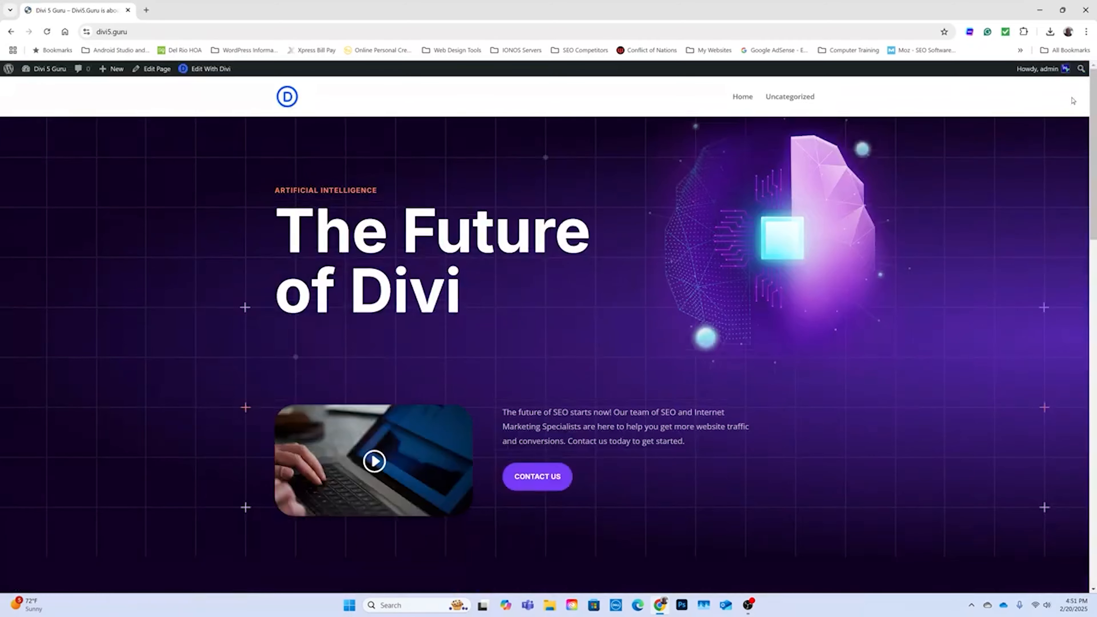
{"action": "scroll", "coordinate": [1073, 101], "scroll_direction": "down", "scroll_amount": 15}
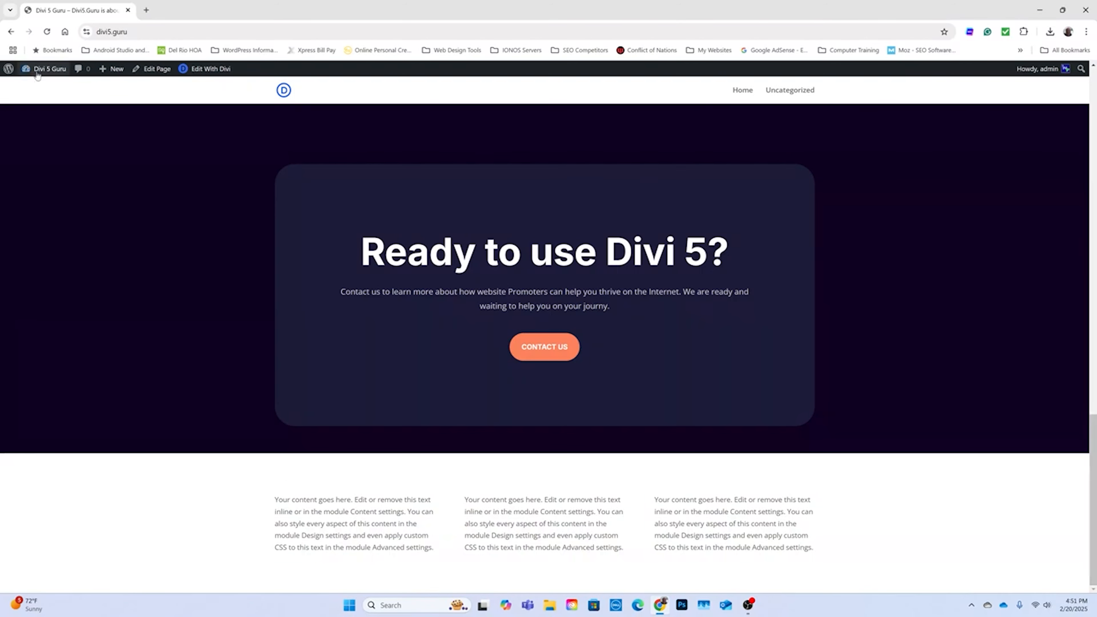
- Return to the Divi Theme Builder, hide the global footer of the default website template and save the changes
{"action": "mouse_move", "coordinate": [43, 69]}
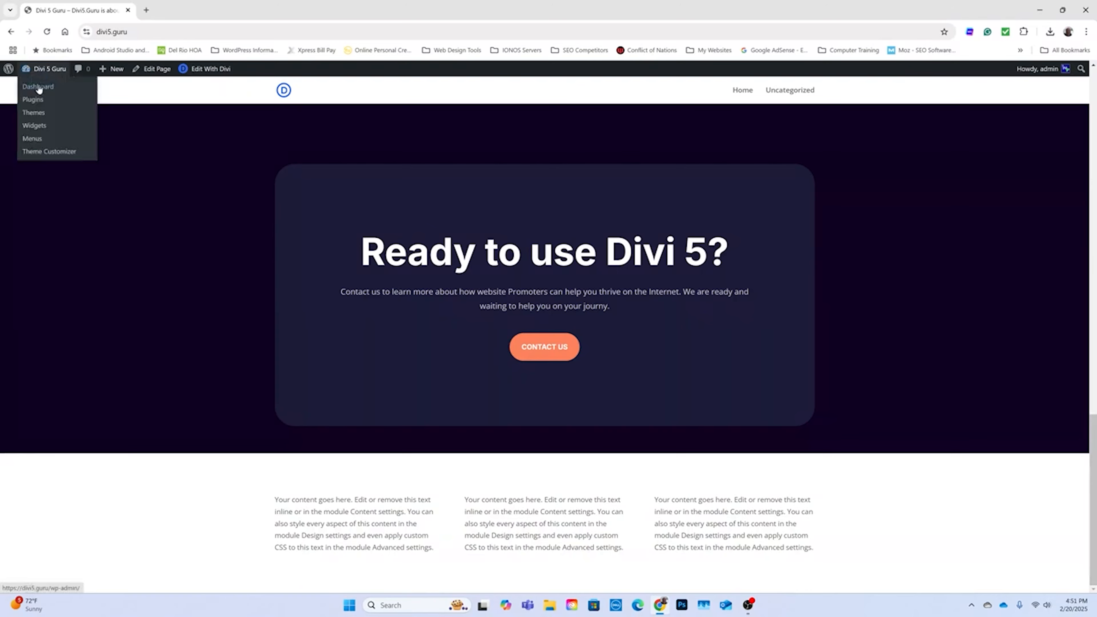
{"action": "left_click", "coordinate": [39, 88]}
{"action": "mouse_move", "coordinate": [17, 337]}
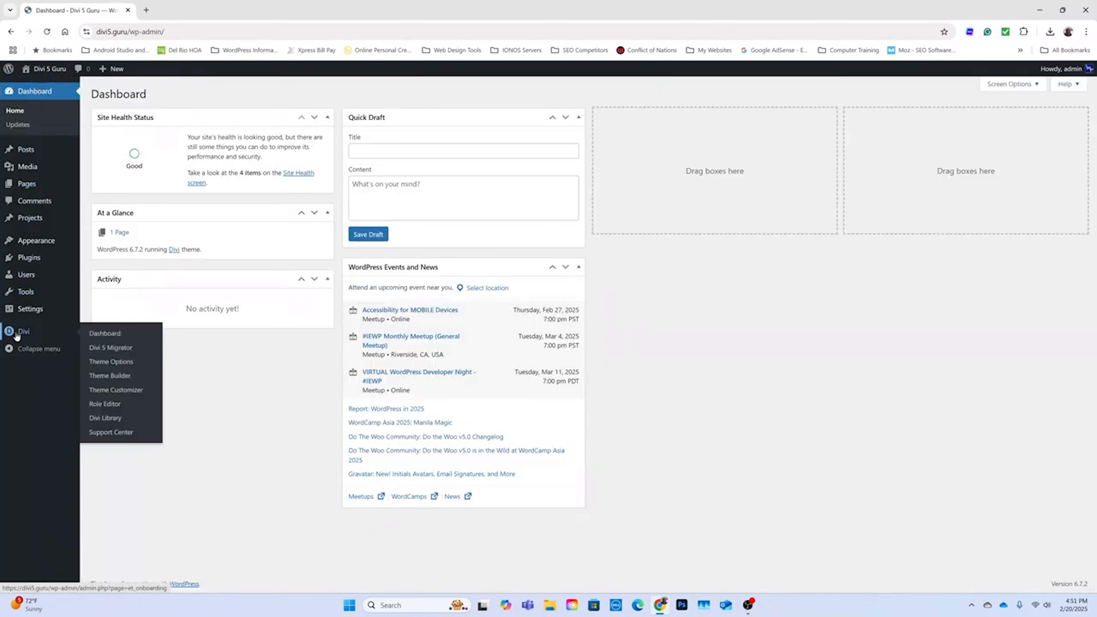
{"action": "left_click", "coordinate": [132, 380]}
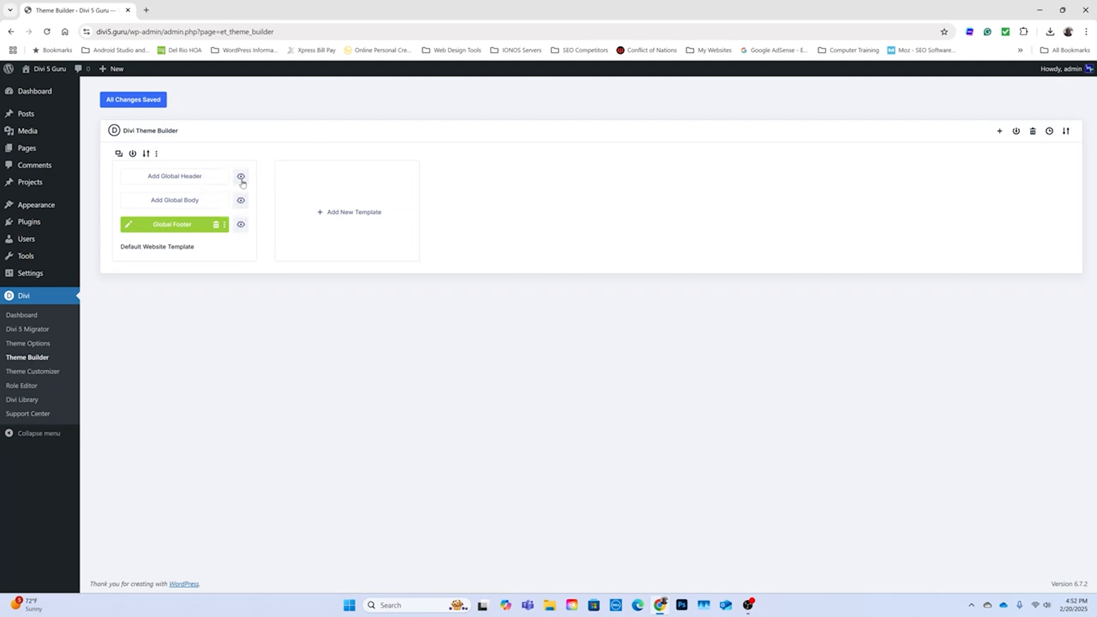
{"action": "left_click", "coordinate": [241, 226]}
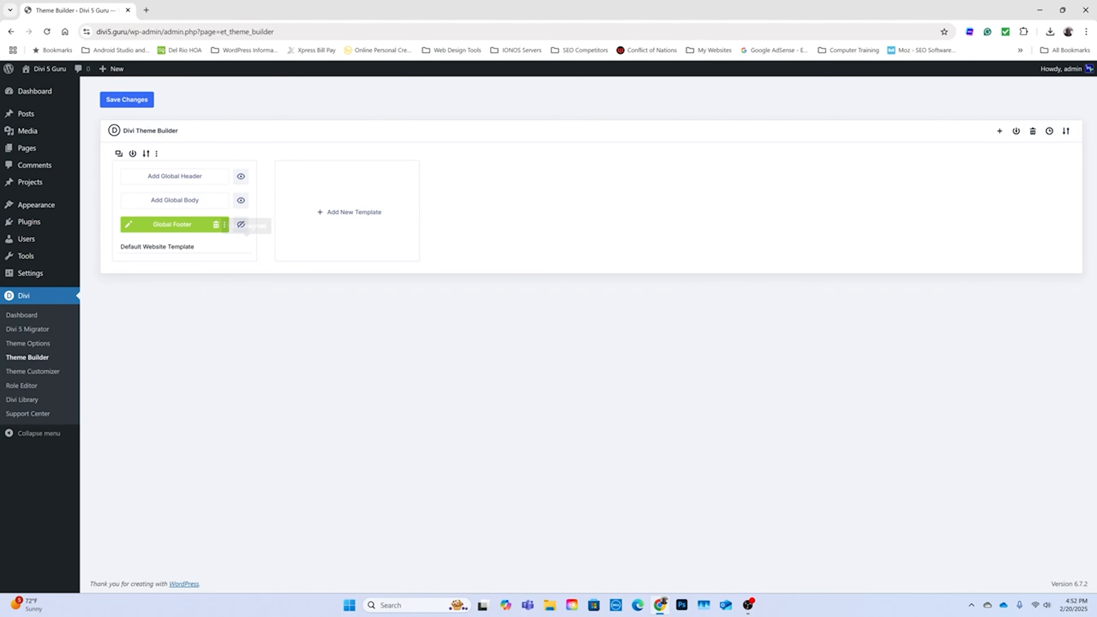
{"action": "left_click", "coordinate": [119, 103]}
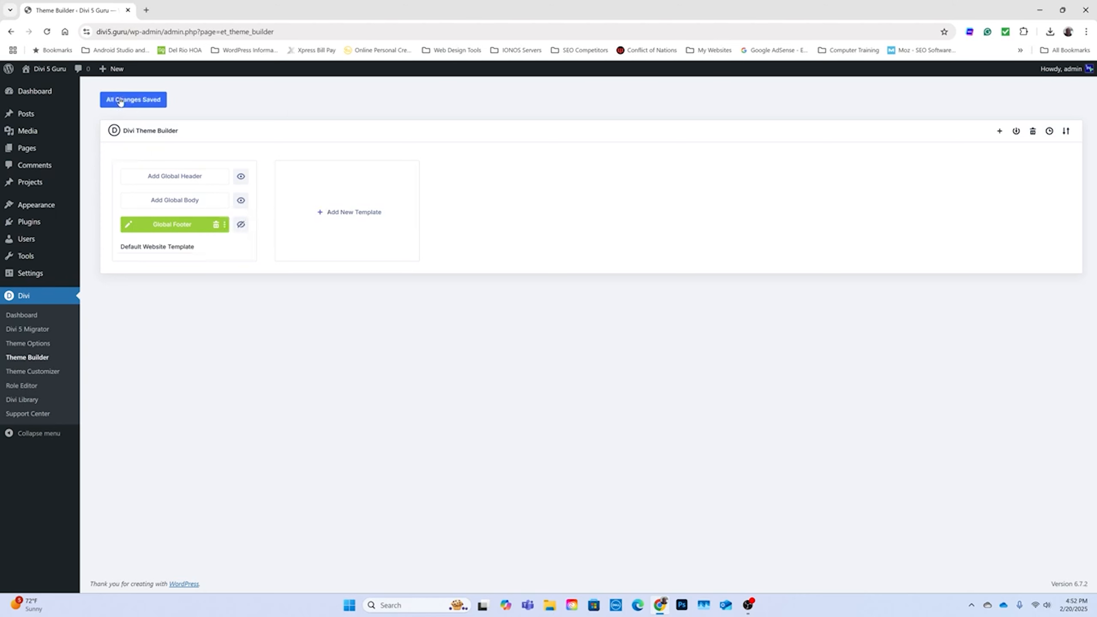
- Visit the live site and inspect the bottom of the home page with the global footer hidden
{"action": "mouse_move", "coordinate": [50, 72]}
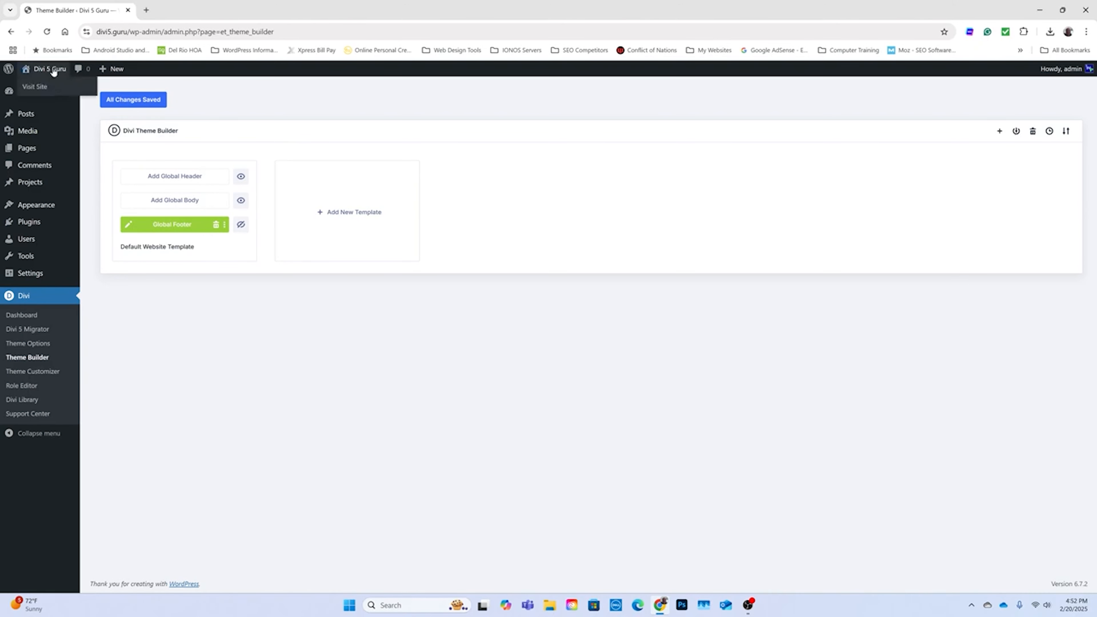
{"action": "left_click", "coordinate": [35, 89]}
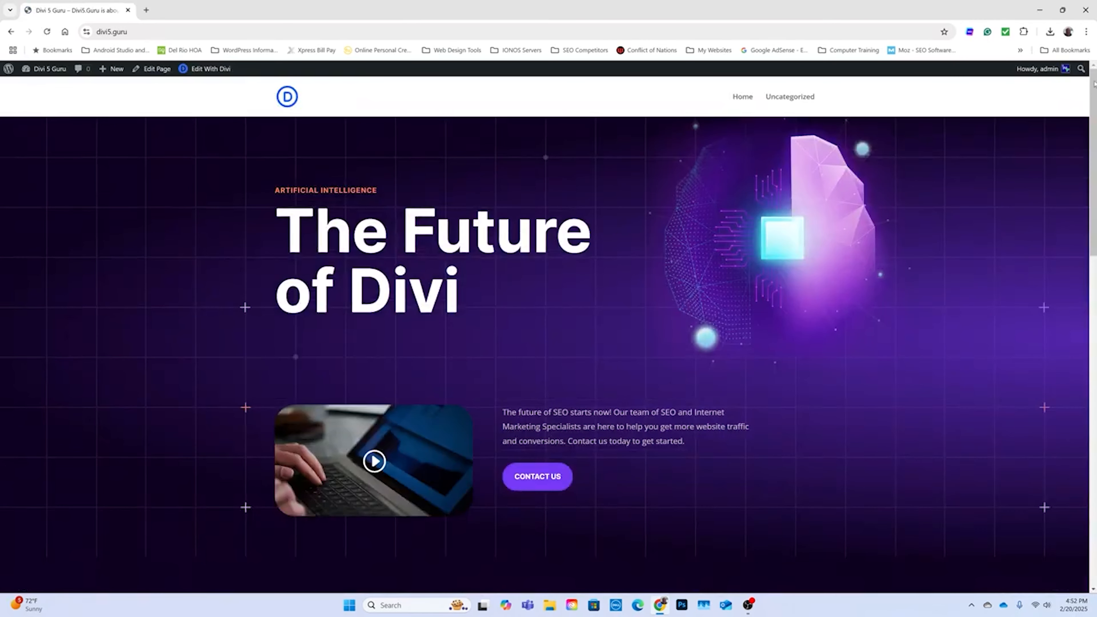
{"action": "left_click_drag", "start_coordinate": [1095, 85], "coordinate": [1096, 552]}
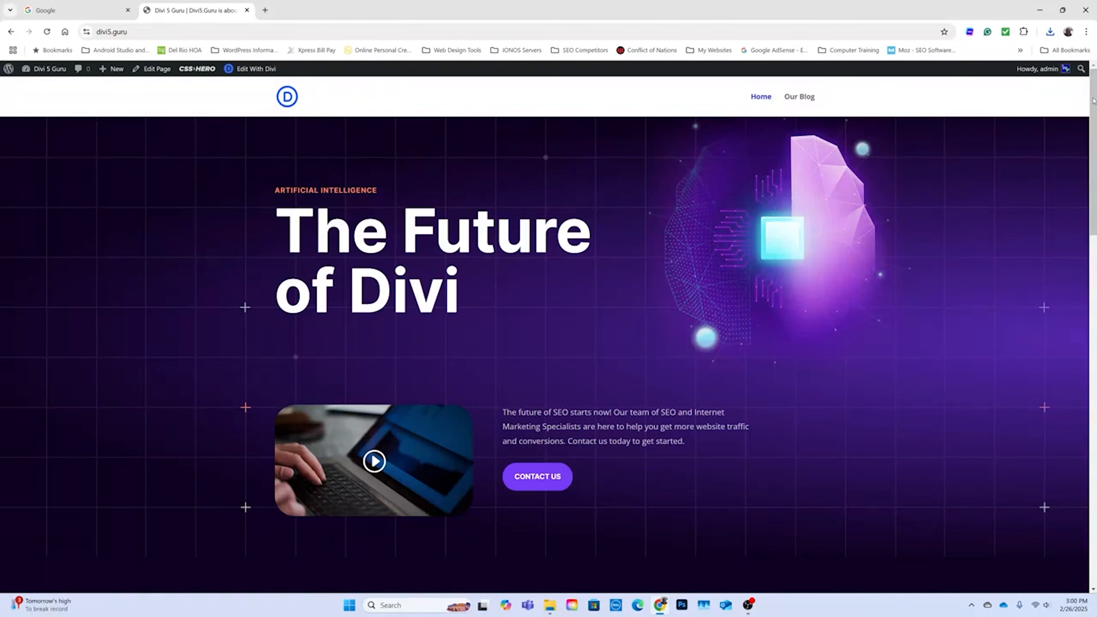
{"action": "left_click_drag", "start_coordinate": [1093, 102], "coordinate": [1077, 520]}
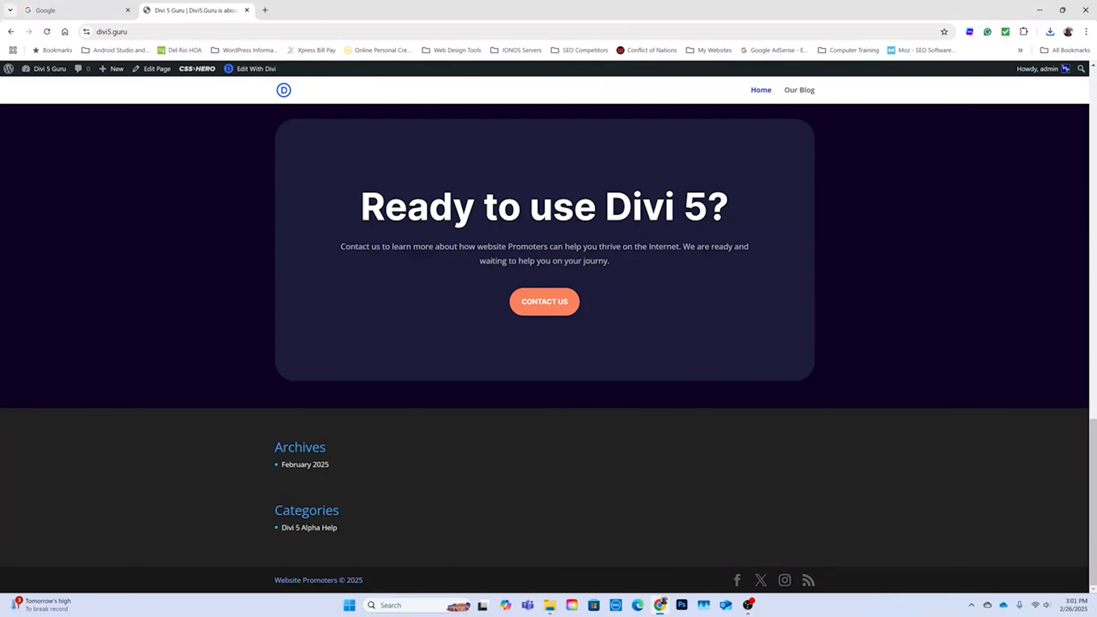
- Return to the Divi Theme Builder from the live site and decline restoring the backup
{"action": "mouse_move", "coordinate": [53, 75]}
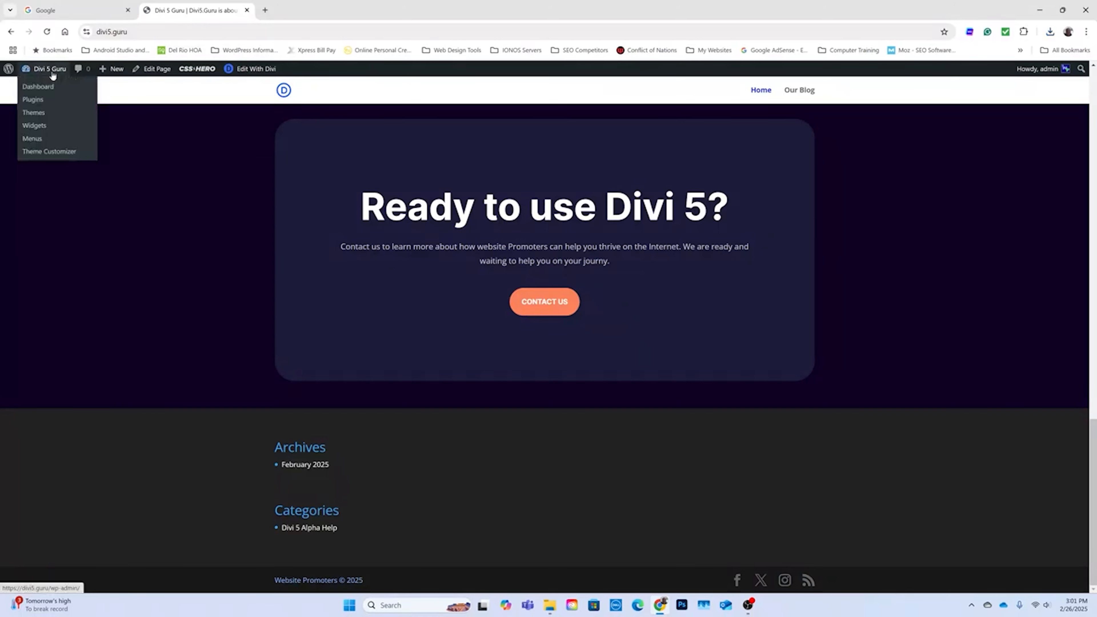
{"action": "left_click", "coordinate": [45, 90]}
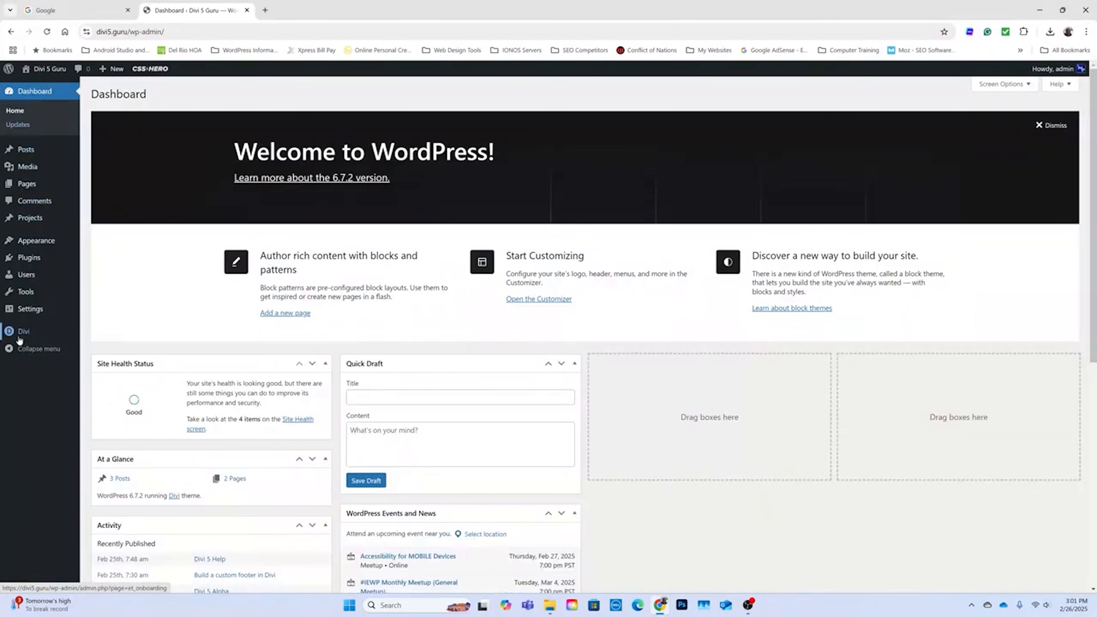
{"action": "mouse_move", "coordinate": [22, 339]}
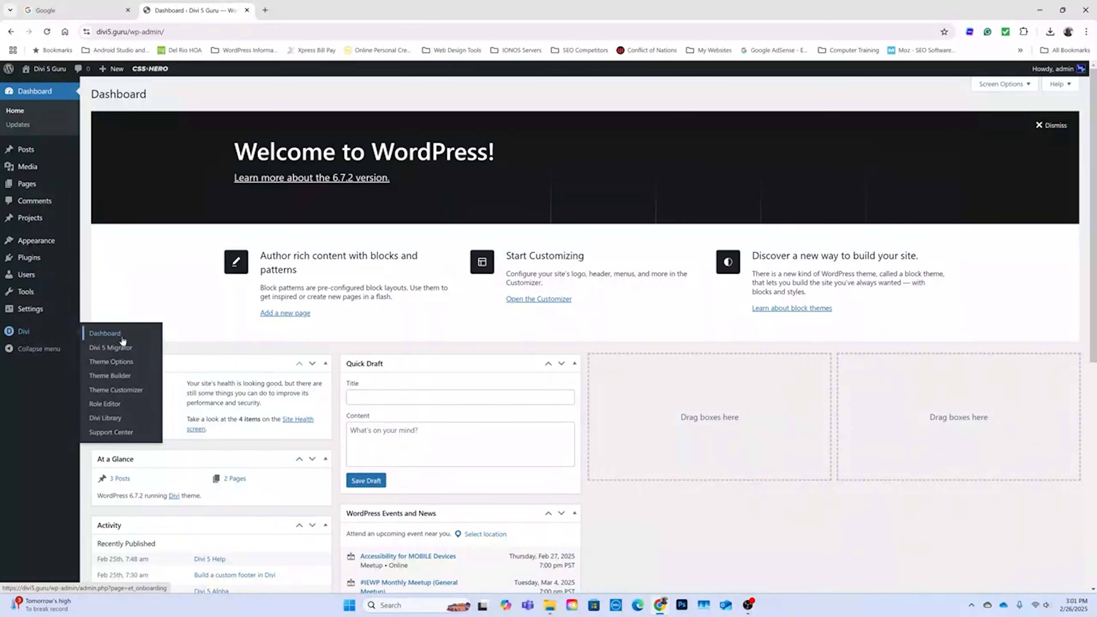
{"action": "left_click", "coordinate": [125, 376]}
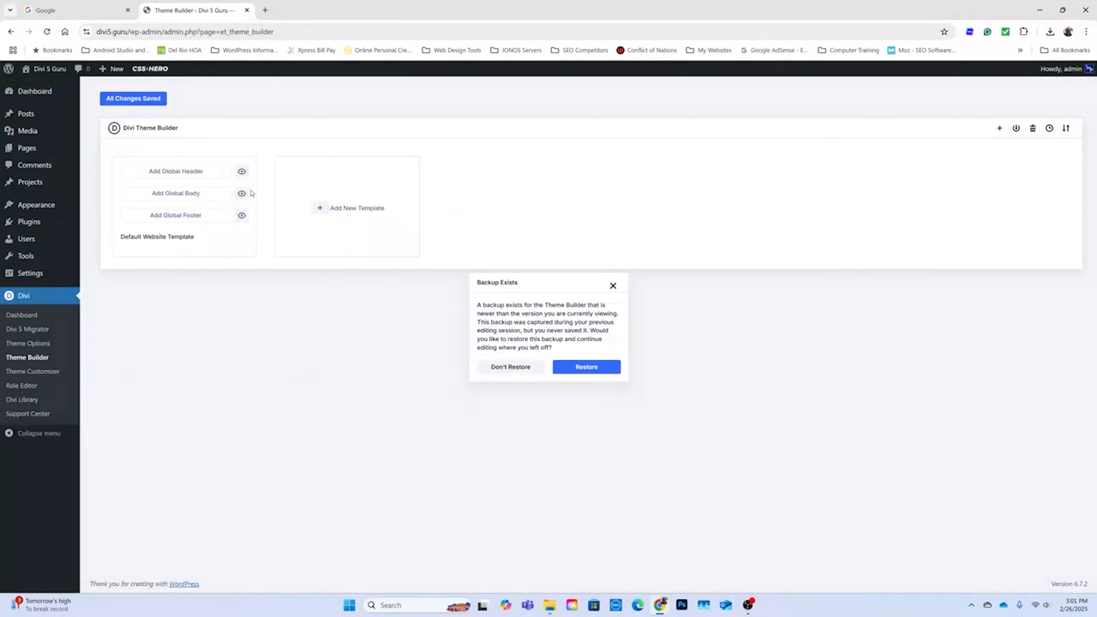
{"action": "left_click", "coordinate": [543, 367]}
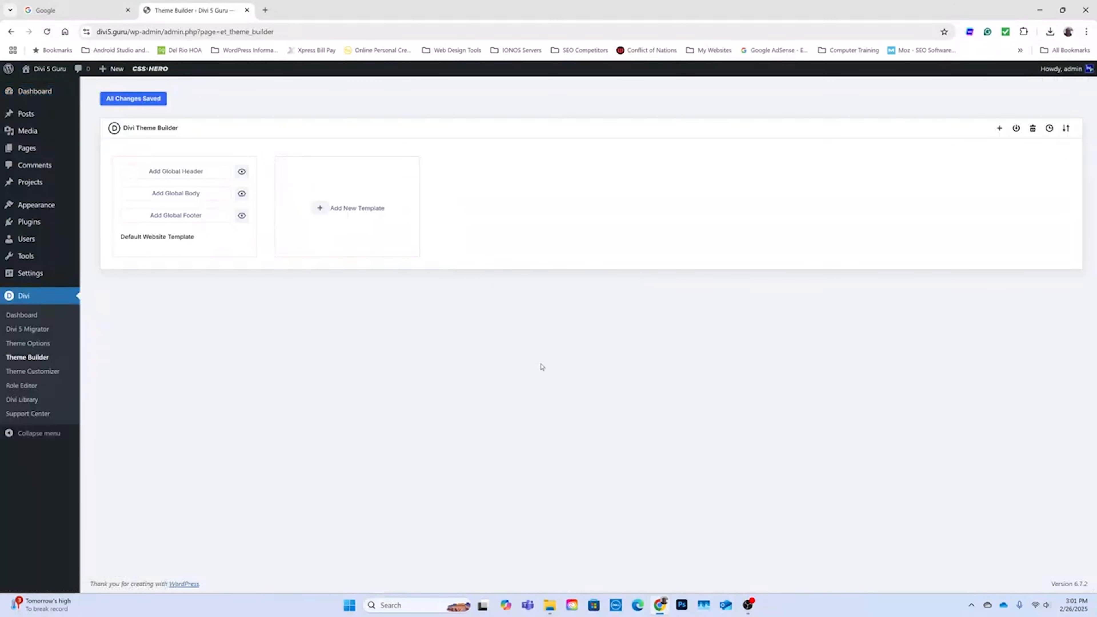
- Start building a global footer for the default website template and insert a row with four equal columns
{"action": "mouse_move", "coordinate": [220, 188]}
{"action": "left_click", "coordinate": [198, 218]}
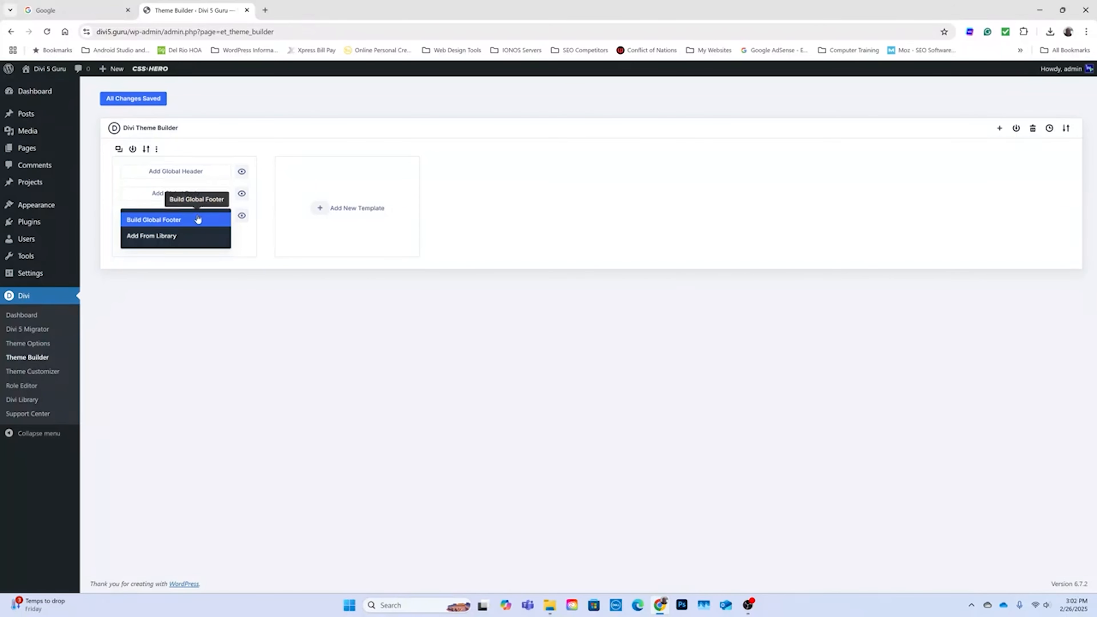
{"action": "left_click", "coordinate": [172, 221]}
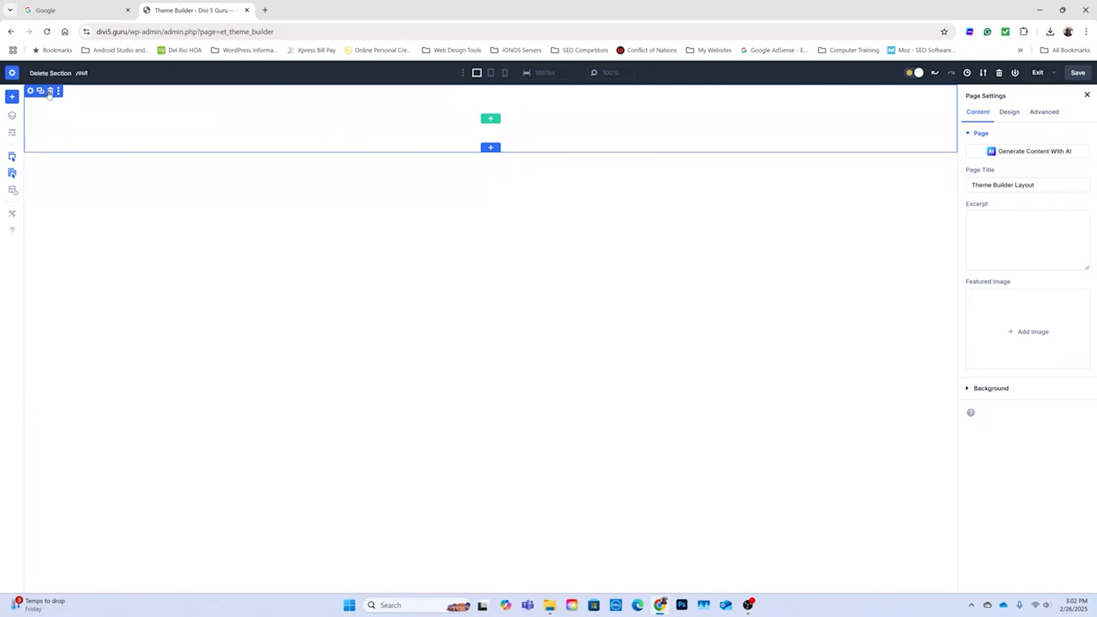
{"action": "left_click", "coordinate": [492, 121]}
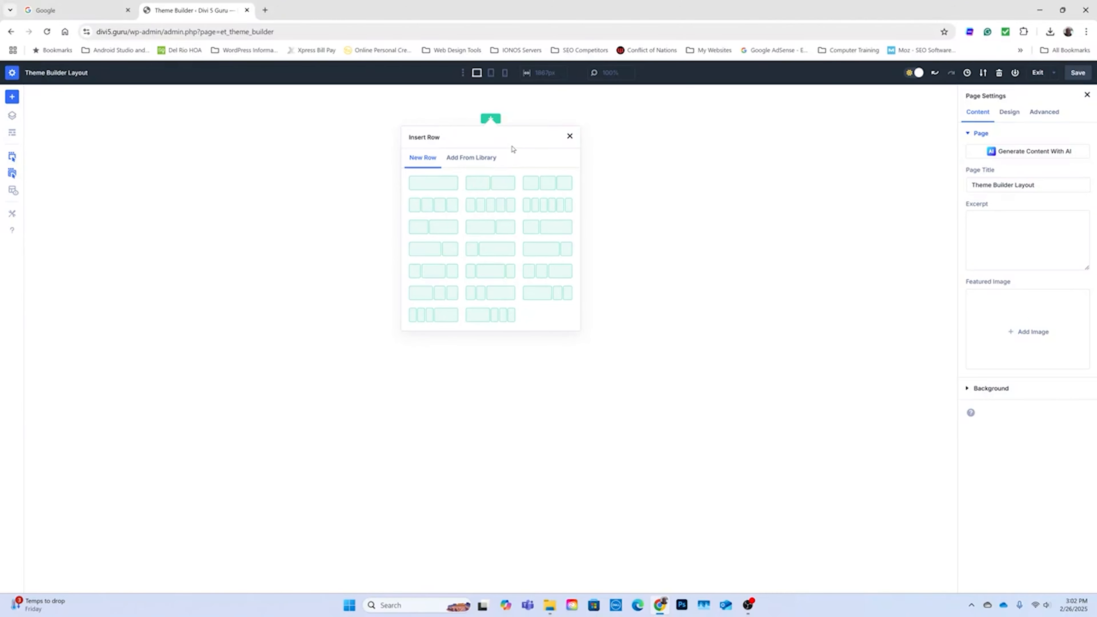
{"action": "left_click", "coordinate": [438, 208]}
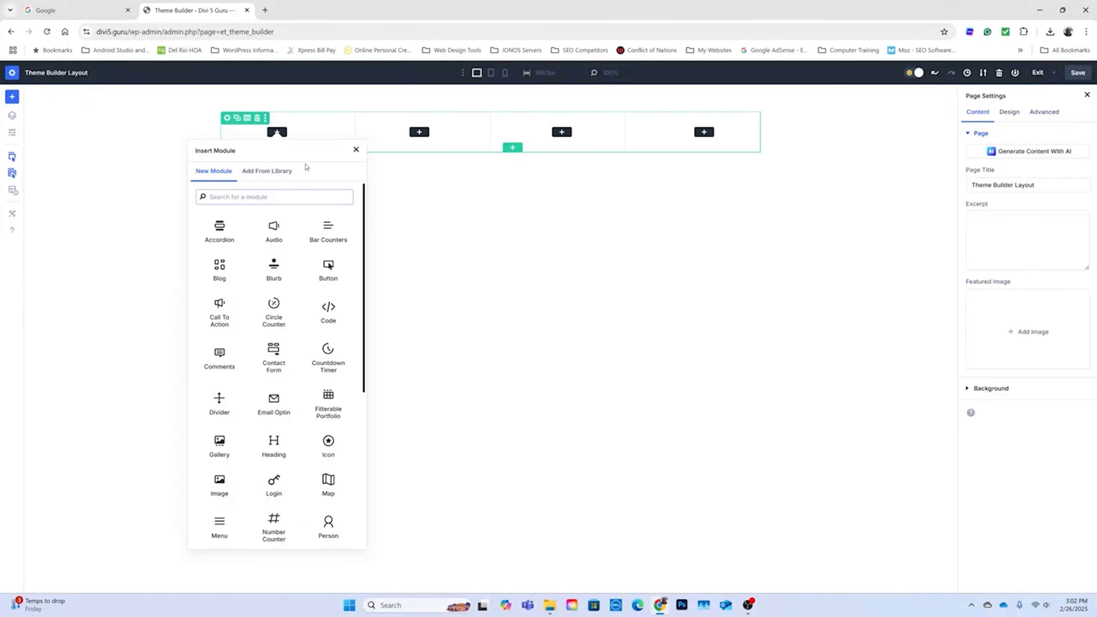
- Add a Text module to each of the four columns in the footer row
{"action": "scroll", "coordinate": [365, 198], "scroll_direction": "down", "scroll_amount": 6}
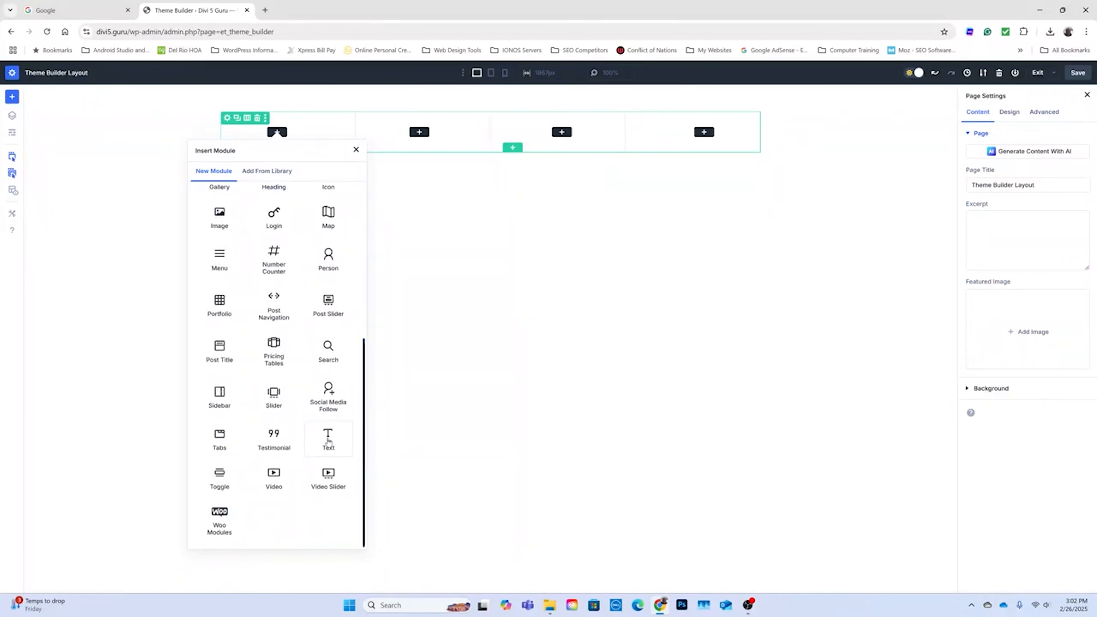
{"action": "left_click", "coordinate": [329, 441]}
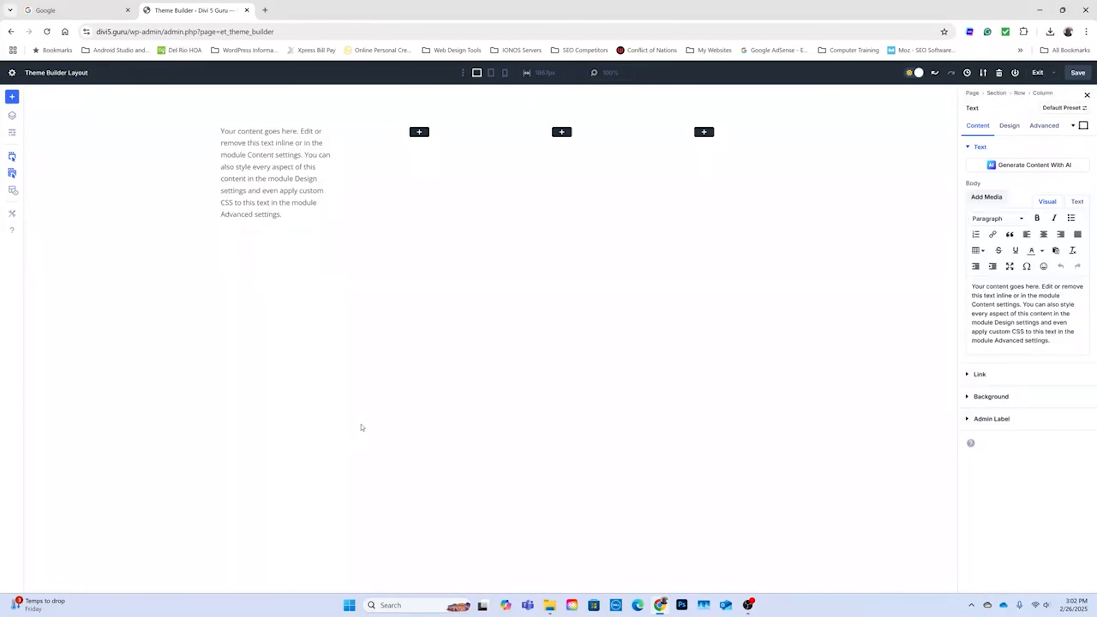
{"action": "left_click", "coordinate": [420, 132]}
{"action": "scroll", "coordinate": [473, 432], "scroll_direction": "down", "scroll_amount": 5}
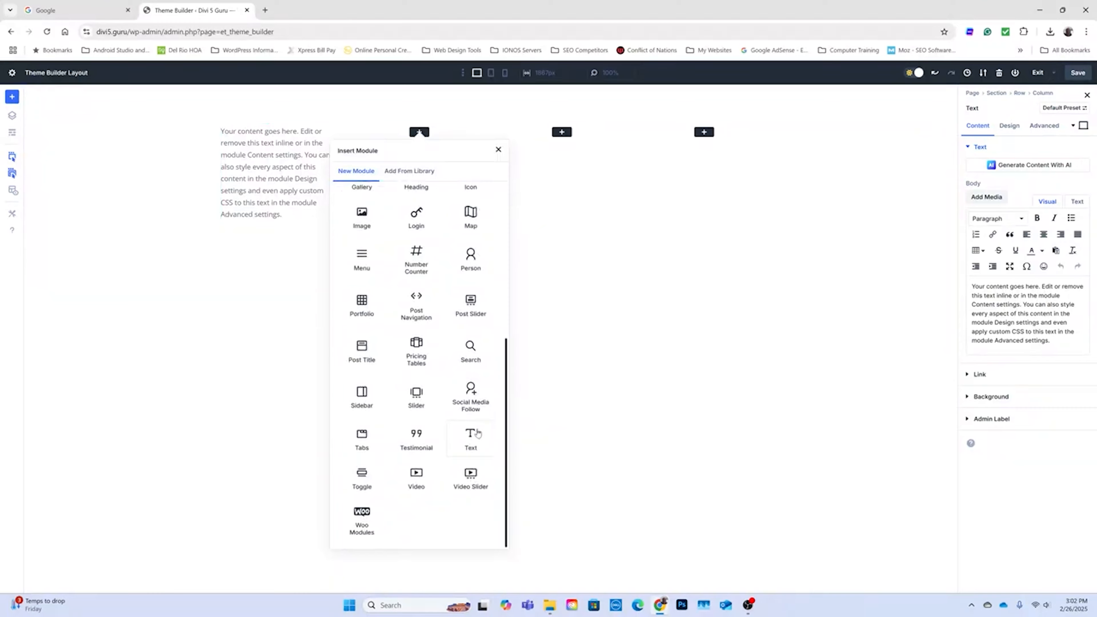
{"action": "left_click", "coordinate": [473, 436]}
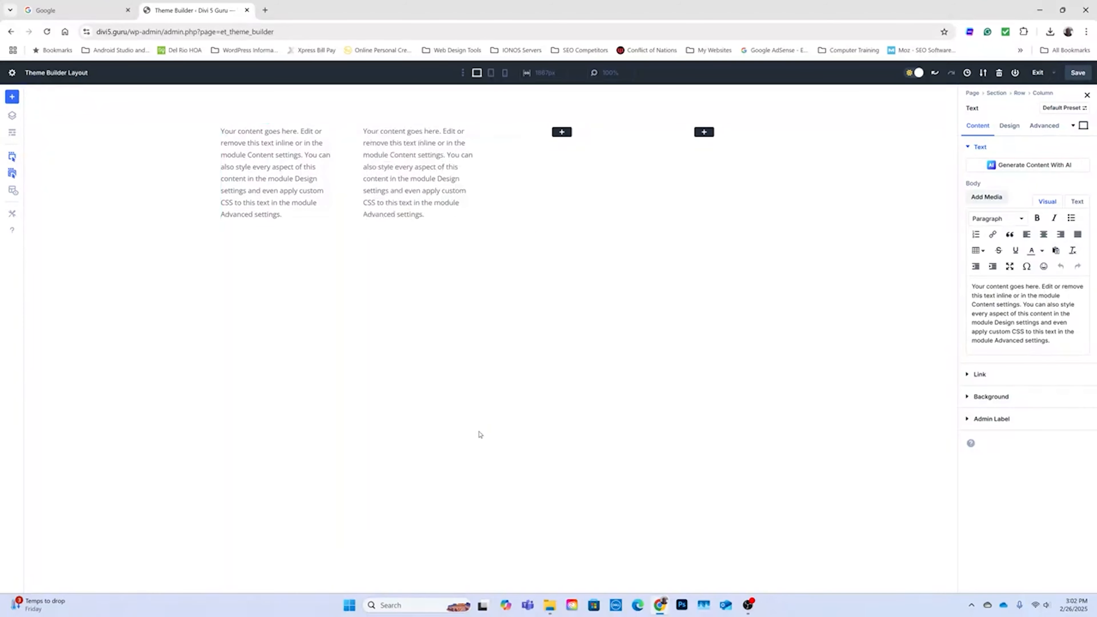
{"action": "left_click", "coordinate": [562, 132]}
{"action": "scroll", "coordinate": [614, 389], "scroll_direction": "down", "scroll_amount": 5}
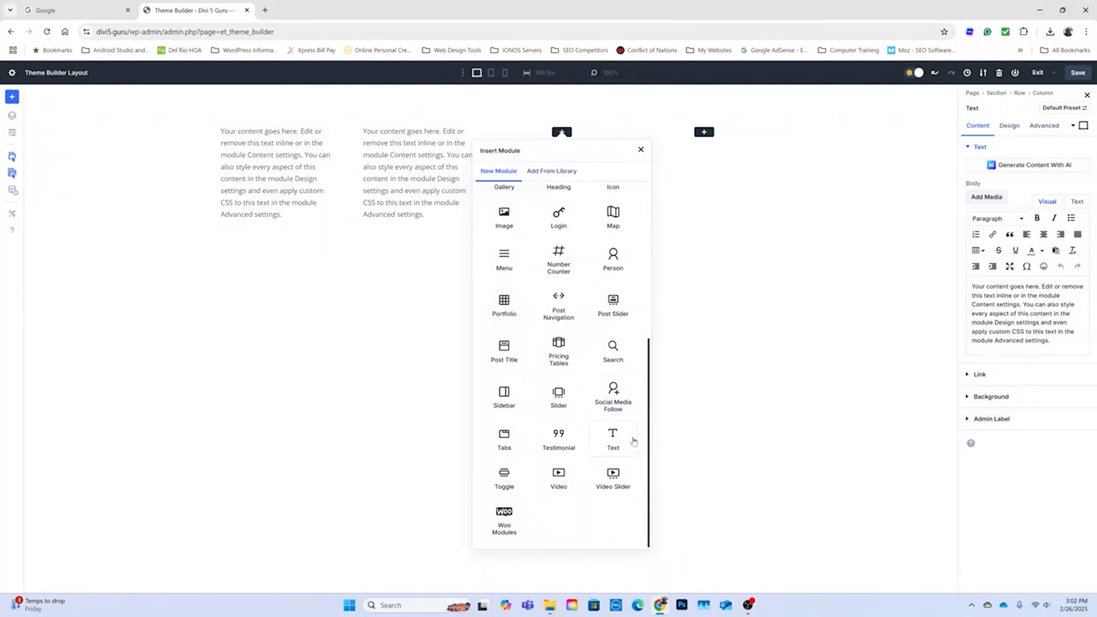
{"action": "left_click", "coordinate": [615, 443]}
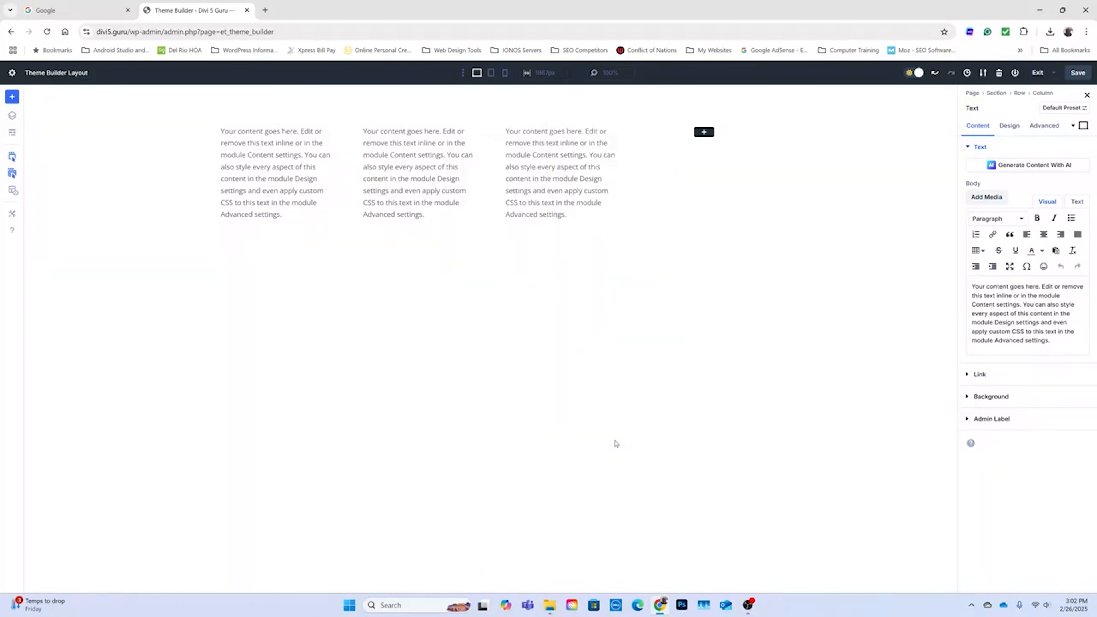
{"action": "left_click", "coordinate": [704, 132]}
{"action": "scroll", "coordinate": [687, 308], "scroll_direction": "down", "scroll_amount": 5}
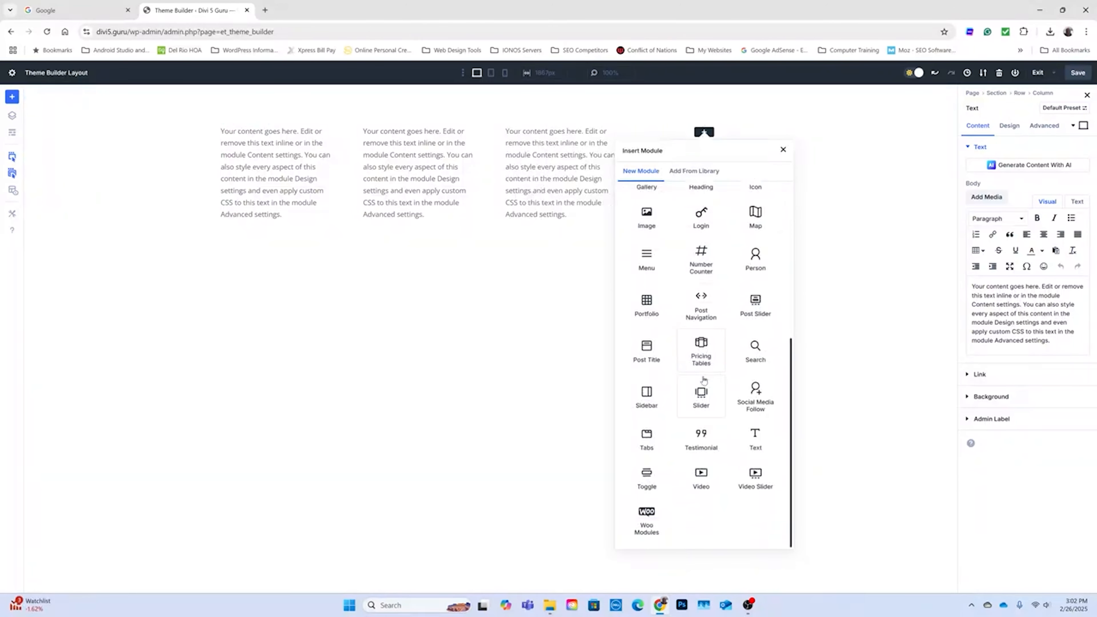
{"action": "left_click", "coordinate": [756, 438]}
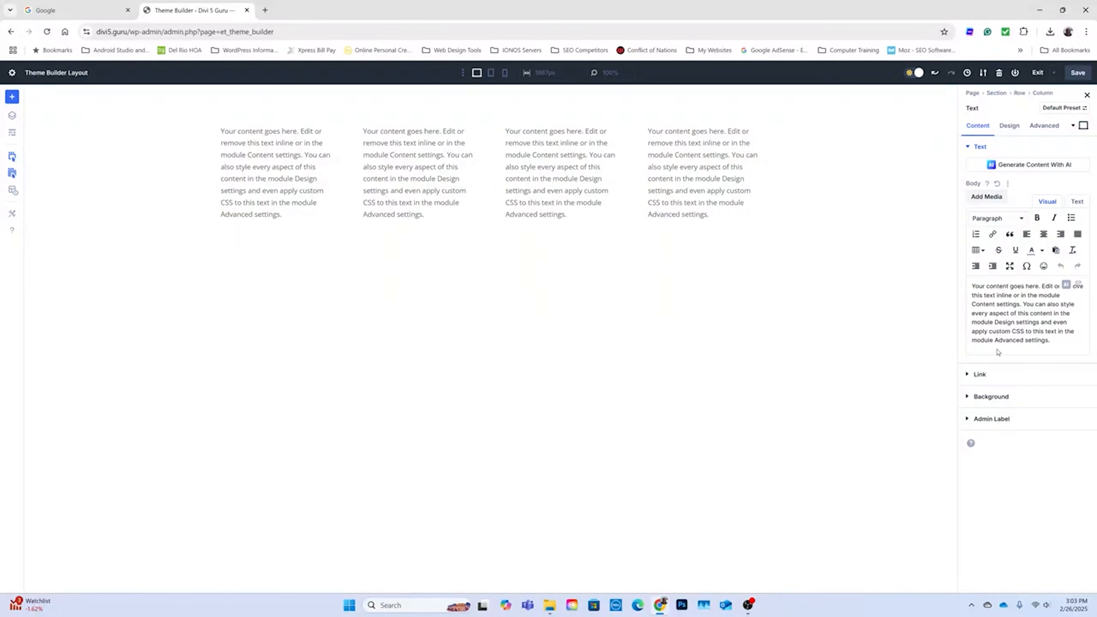
- Set the footer section's background colour to transparent and its background image to ai-49c.jpg from the media library
{"action": "left_click", "coordinate": [30, 91]}
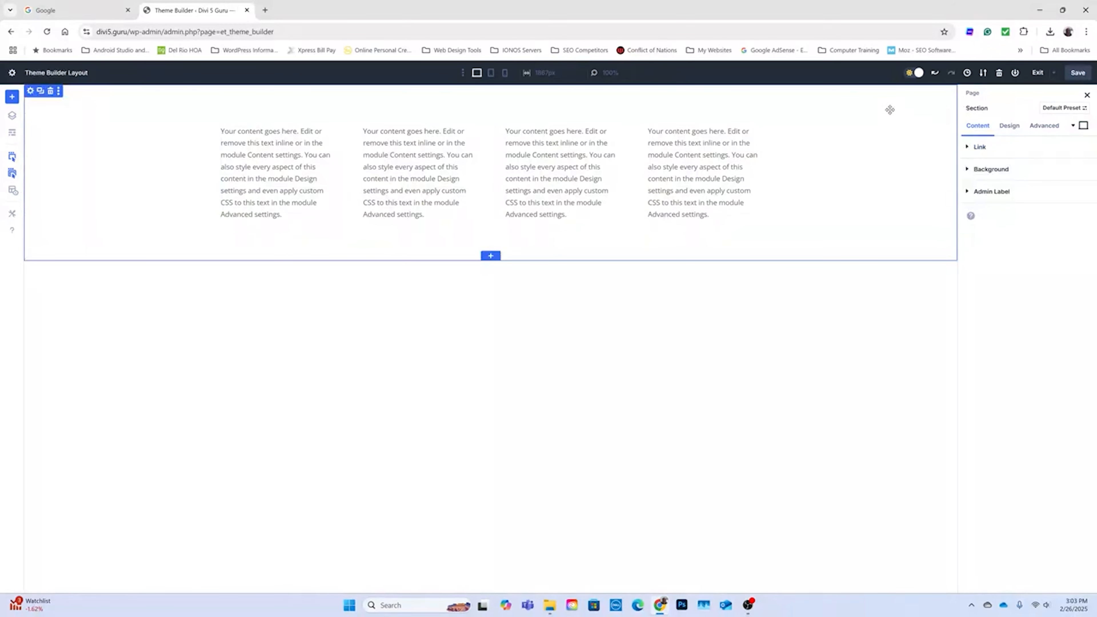
{"action": "left_click", "coordinate": [975, 170]}
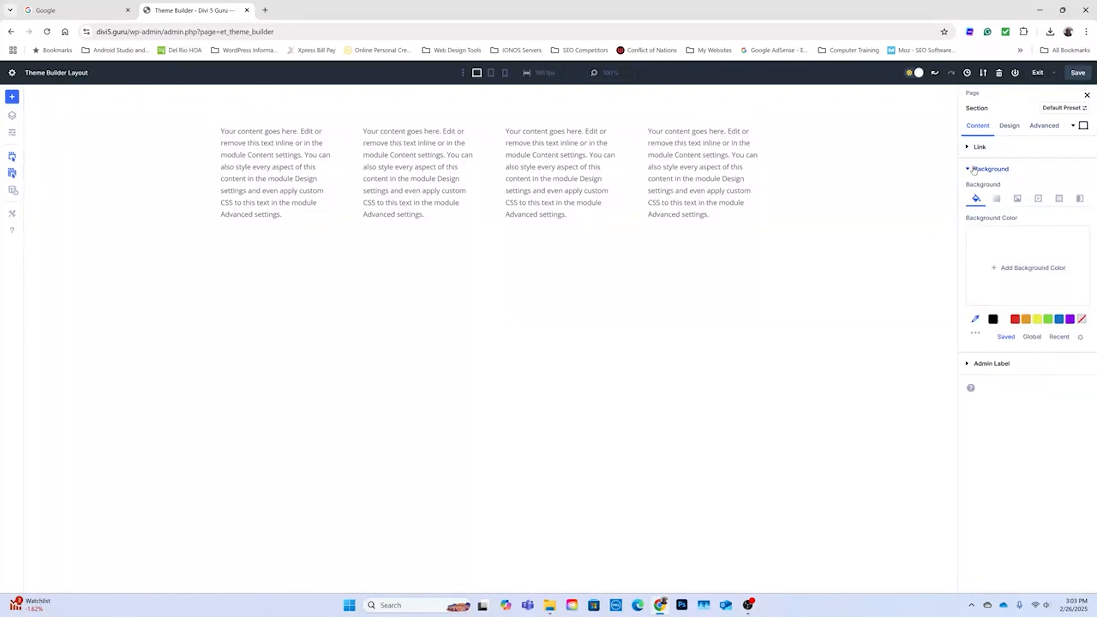
{"action": "left_click", "coordinate": [1082, 321]}
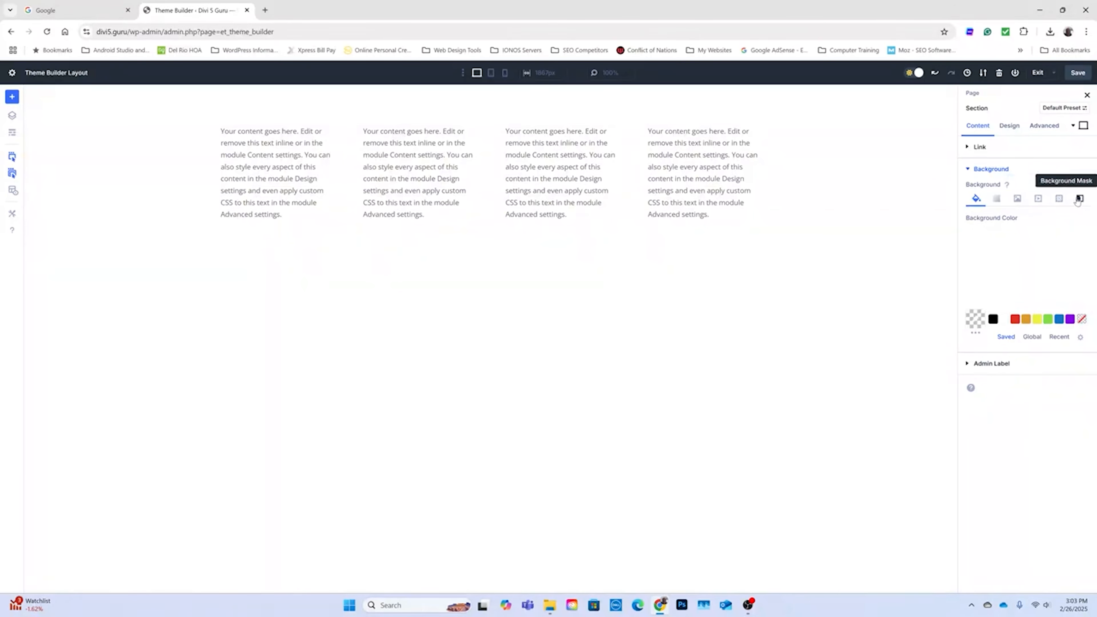
{"action": "left_click", "coordinate": [1018, 200]}
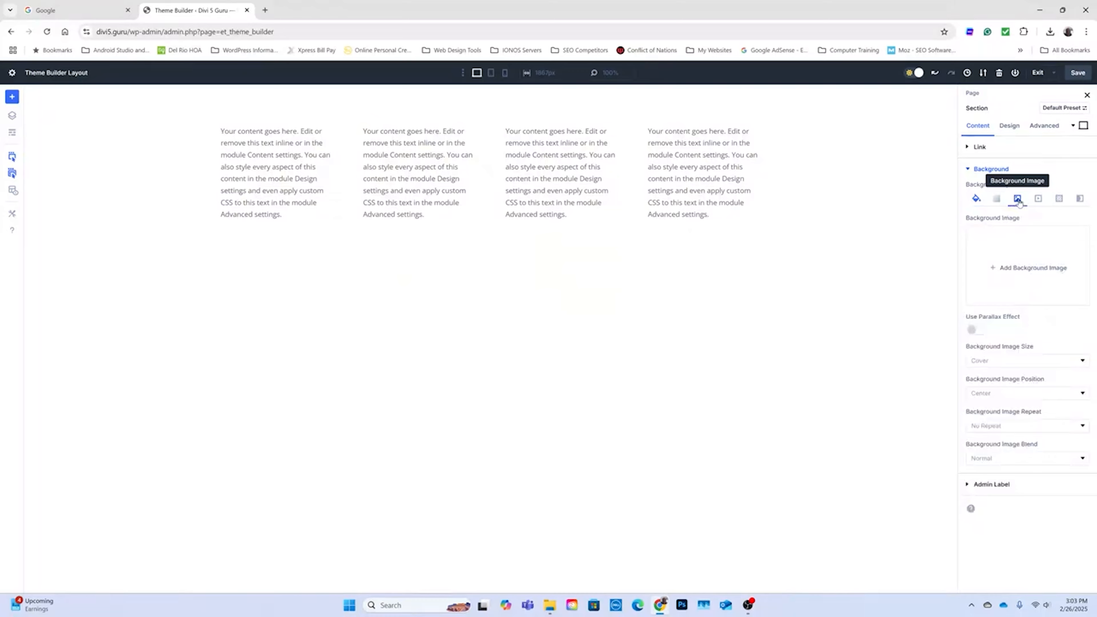
{"action": "left_click", "coordinate": [1015, 270]}
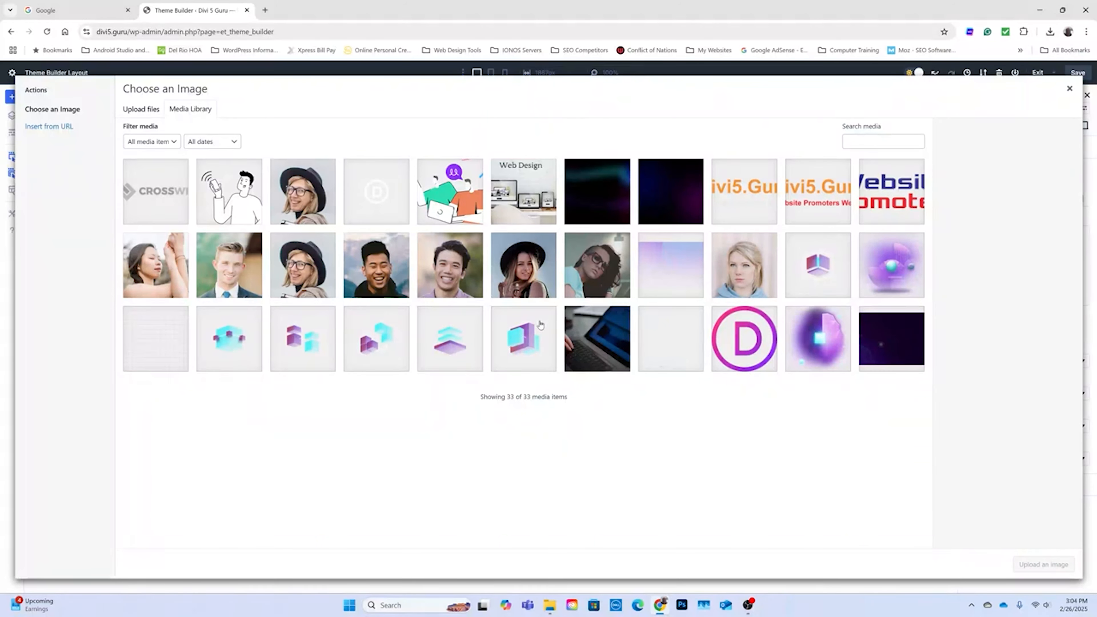
{"action": "left_click", "coordinate": [889, 346]}
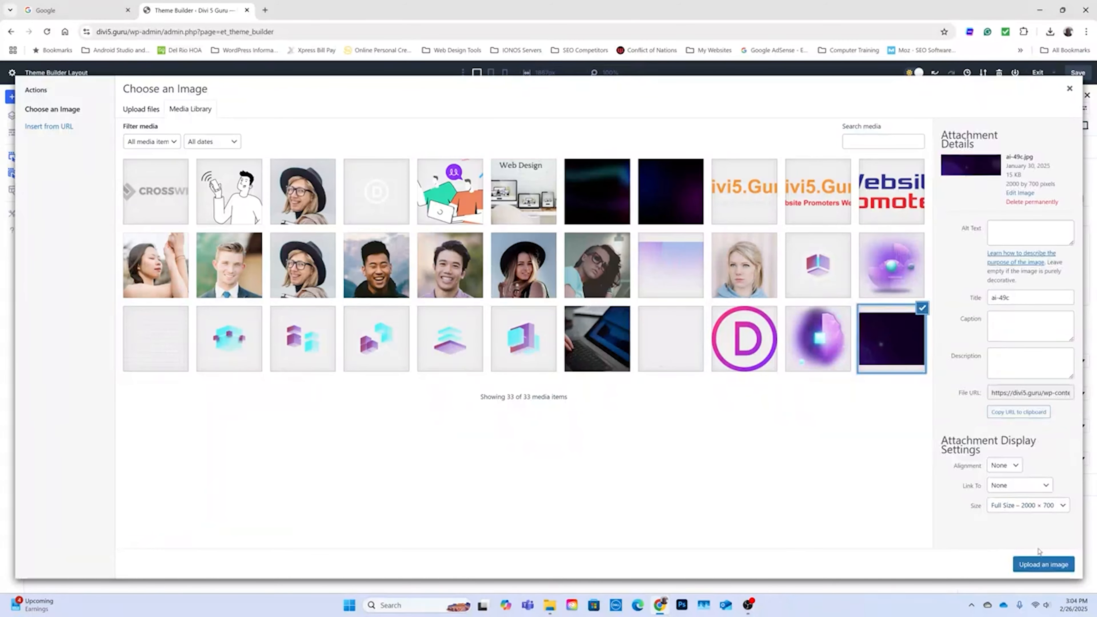
{"action": "left_click", "coordinate": [1044, 565]}
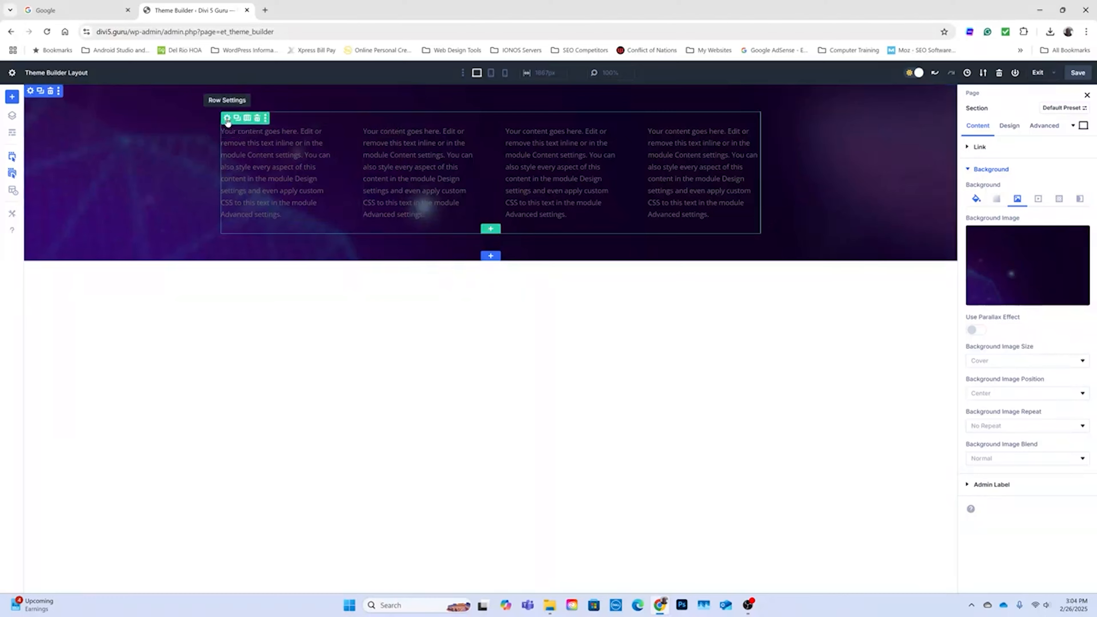
- Set both the width and the maximum width of the four-column row to 100%
{"action": "left_click", "coordinate": [227, 119]}
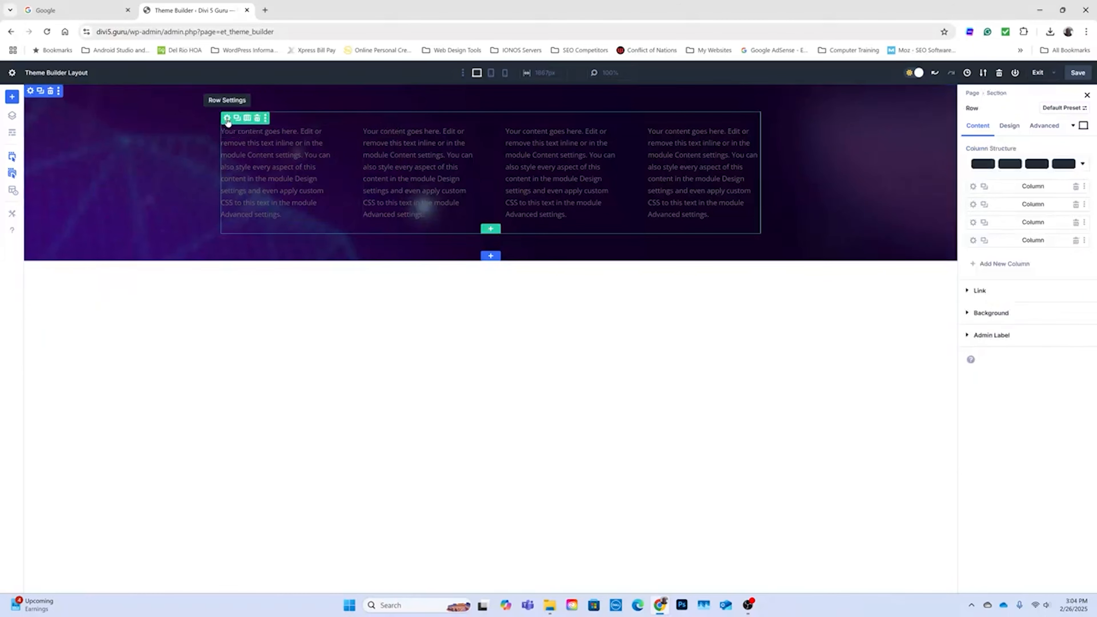
{"action": "left_click", "coordinate": [1010, 129]}
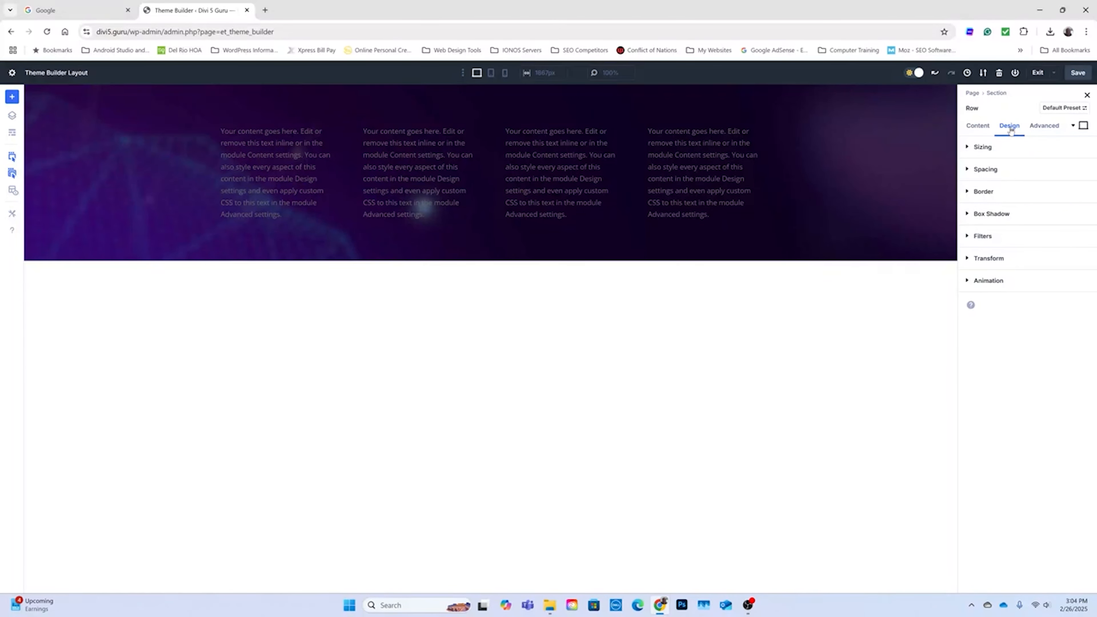
{"action": "left_click", "coordinate": [970, 150]}
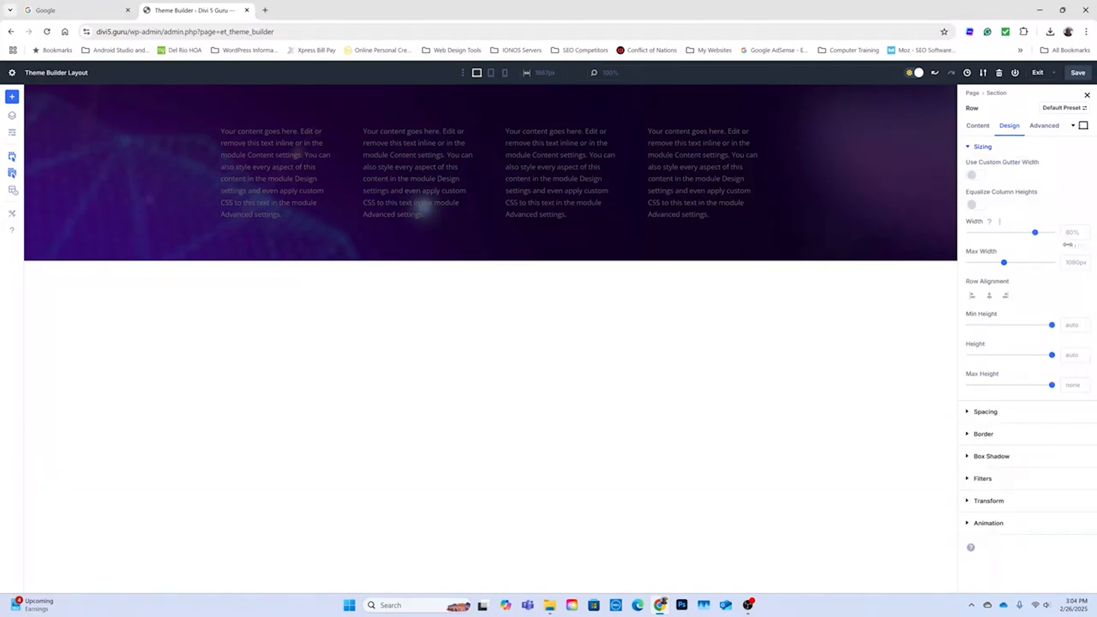
{"action": "left_click_drag", "start_coordinate": [1034, 234], "coordinate": [1060, 237]}
{"action": "left_click_drag", "start_coordinate": [1004, 262], "coordinate": [1049, 263]}
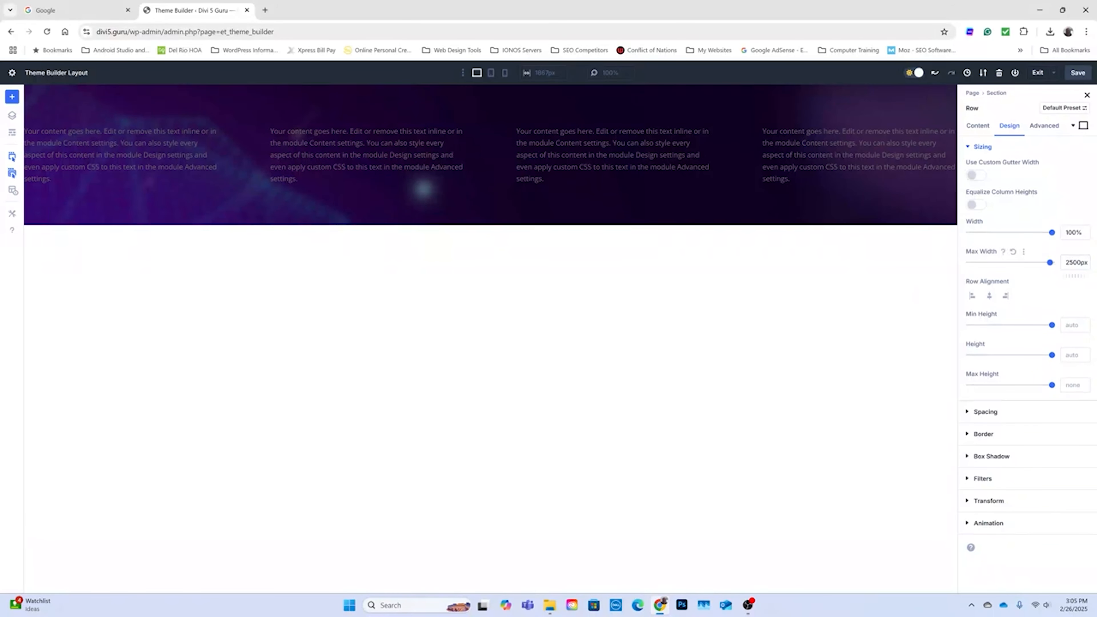
{"action": "left_click", "coordinate": [1066, 262]}
{"action": "type", "text": "100px"}
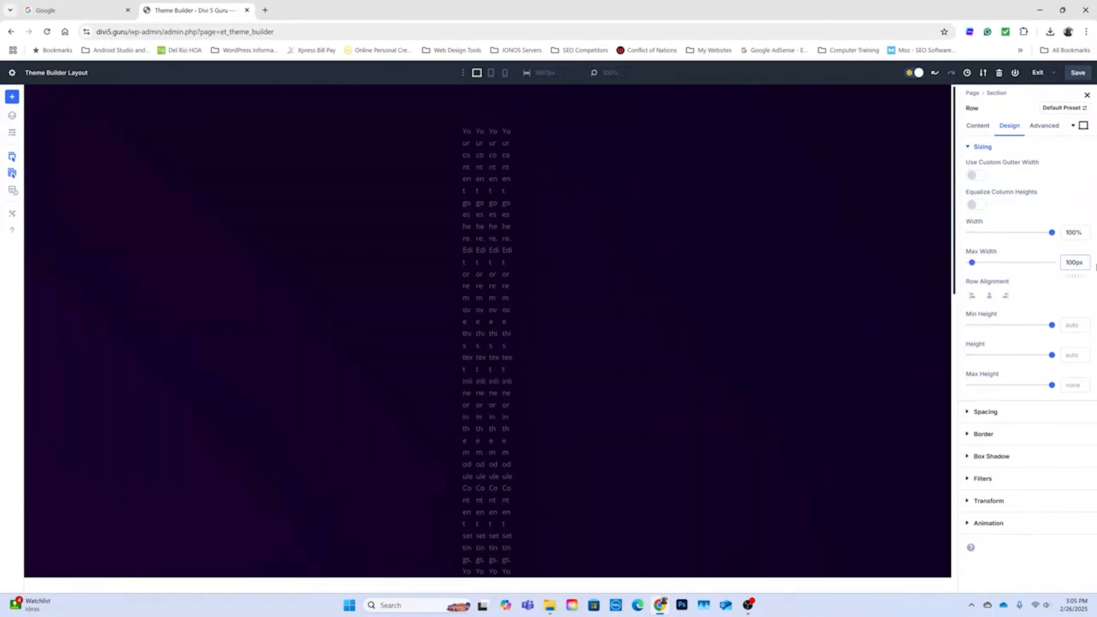
{"action": "key", "text": "BackSpace"}
{"action": "key", "text": "BackSpace"}
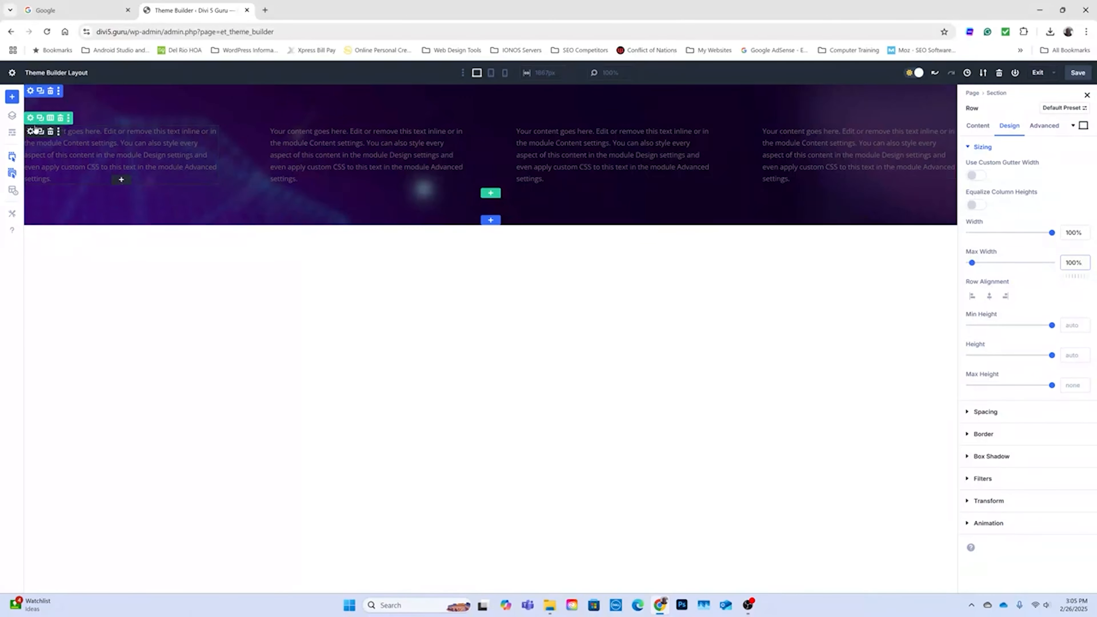
- Reduce the row's maximum width to 90%
{"action": "left_click", "coordinate": [1085, 266]}
{"action": "left_click", "coordinate": [1085, 266]}
{"action": "left_click", "coordinate": [1086, 266]}
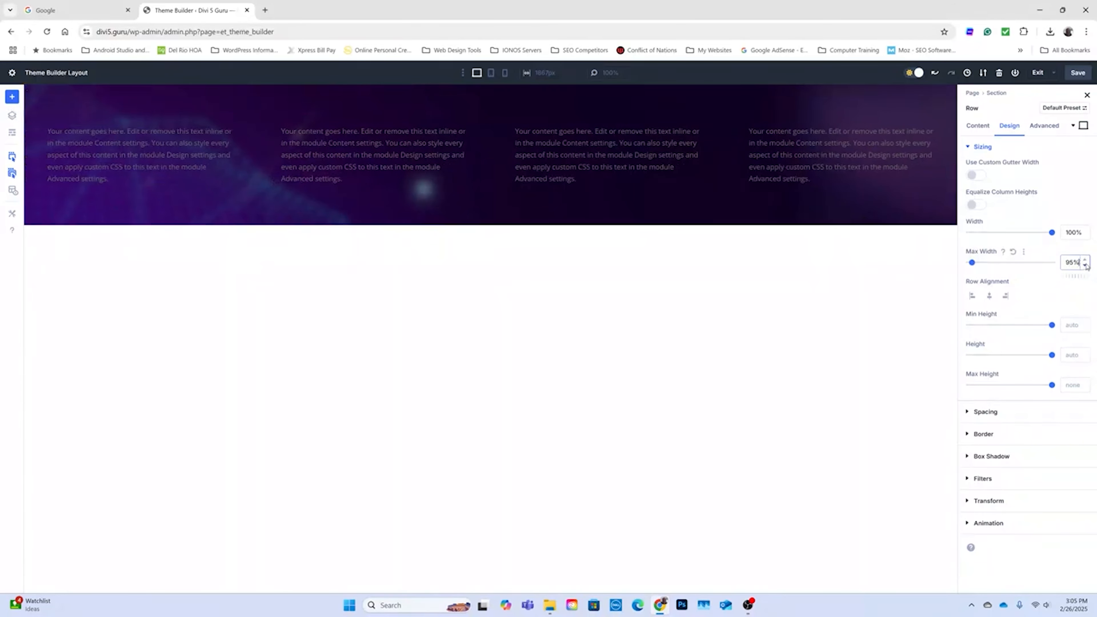
{"action": "left_click", "coordinate": [1085, 265]}
{"action": "left_click", "coordinate": [1085, 265]}
{"action": "left_click", "coordinate": [1085, 265]}
{"action": "left_click", "coordinate": [1086, 265]}
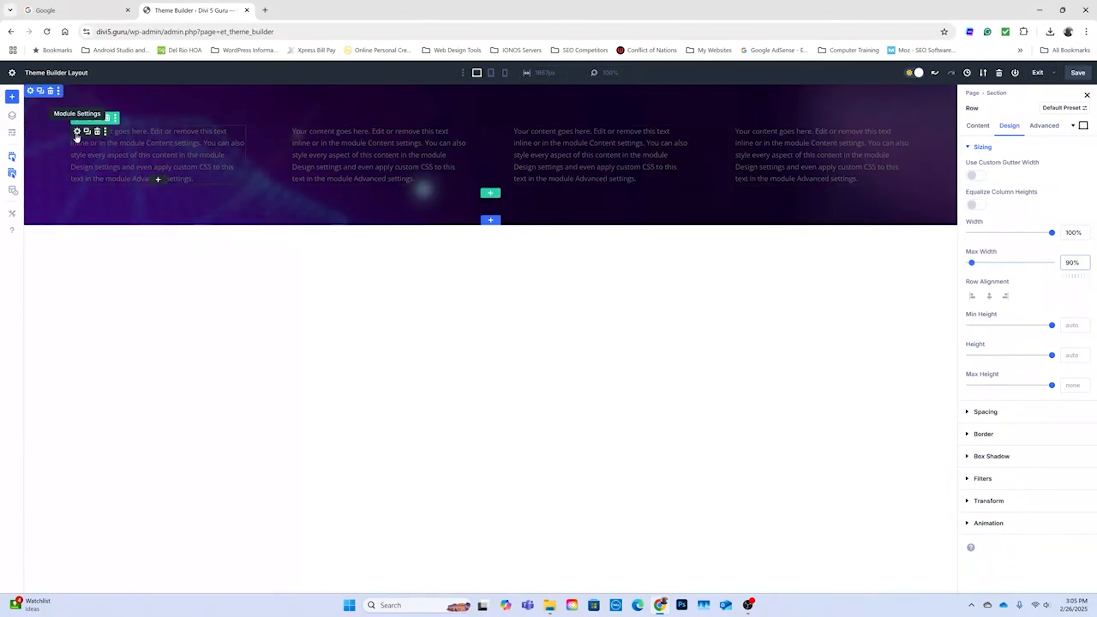
- Insert divi5-guru-logo.png from the media library at full size into the first column's Text module
{"action": "left_click", "coordinate": [77, 132]}
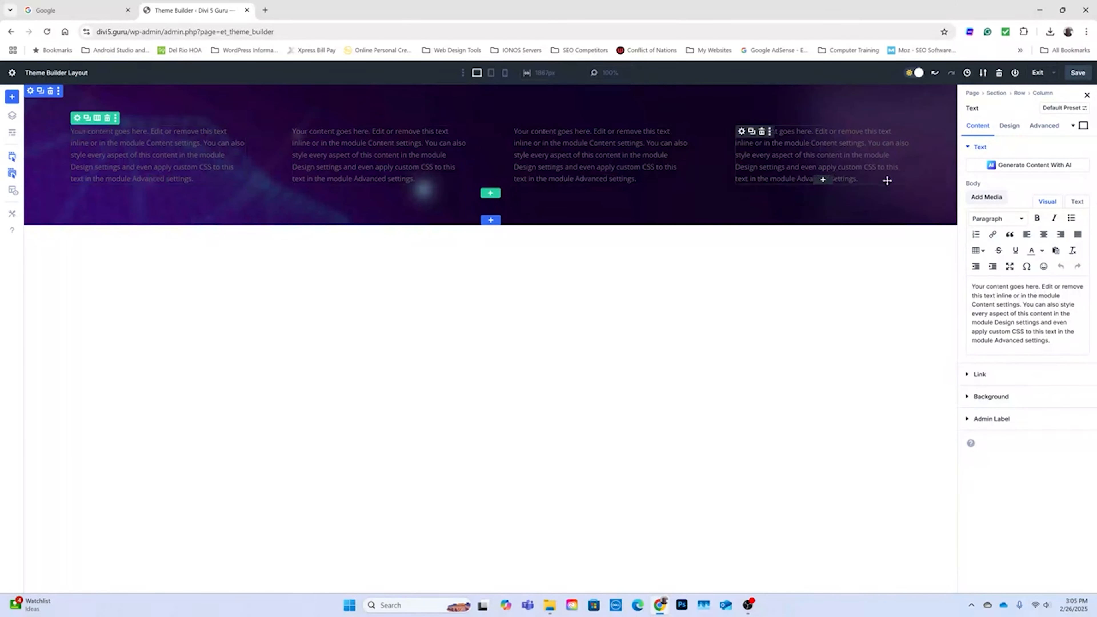
{"action": "left_click", "coordinate": [987, 197]}
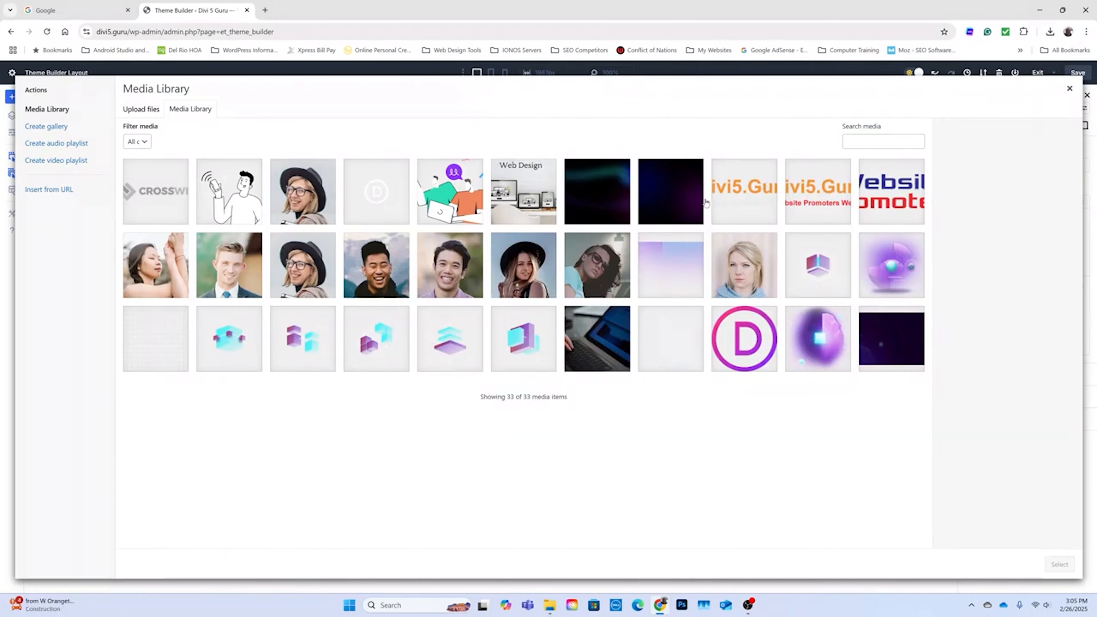
{"action": "left_click", "coordinate": [818, 199]}
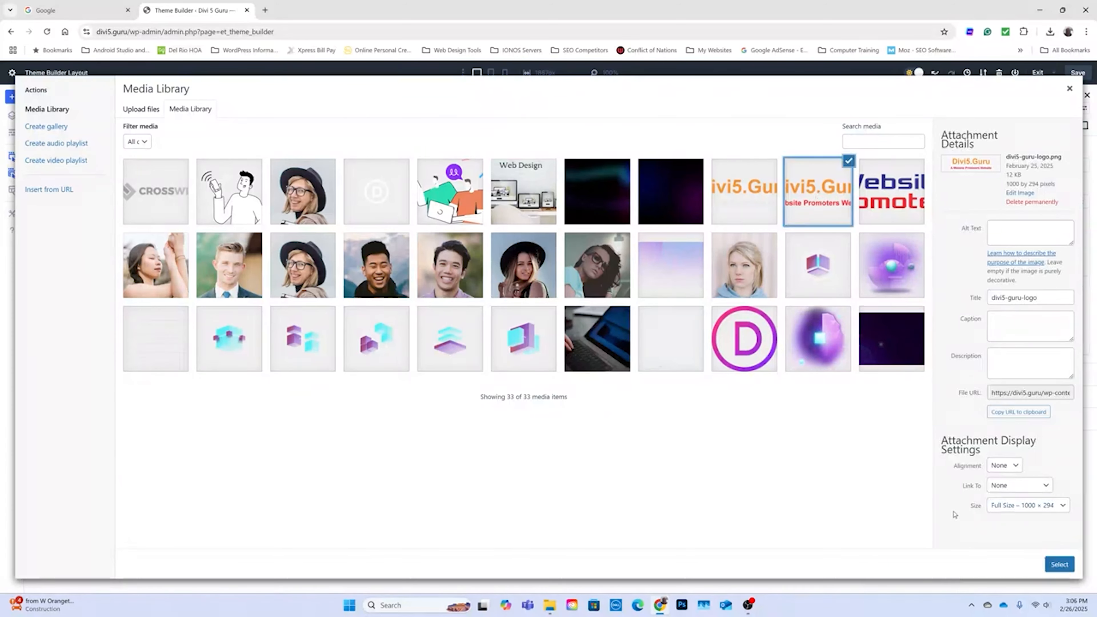
{"action": "left_click", "coordinate": [1057, 568]}
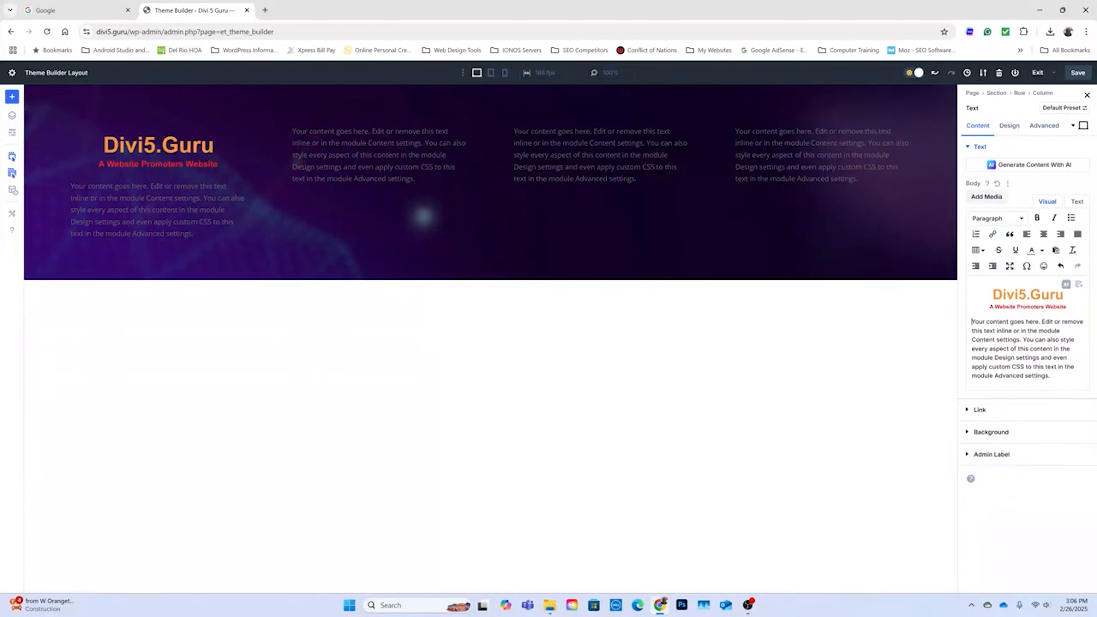
- Delete the placeholder paragraph below the logo in the first column's Text module
{"action": "left_click", "coordinate": [1055, 302]}
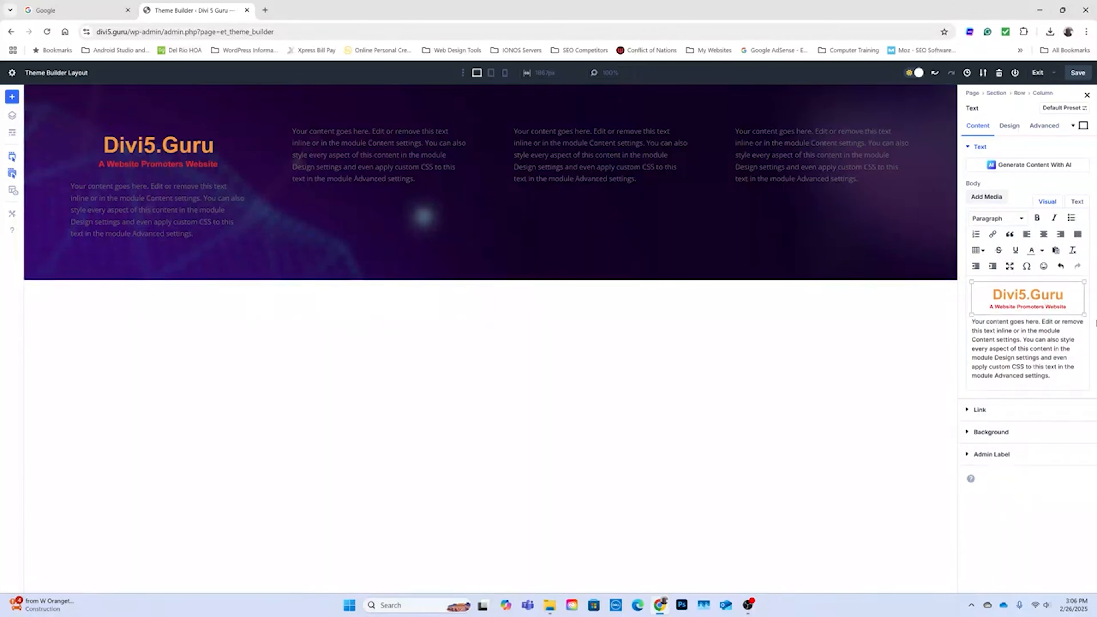
{"action": "key", "text": "Right"}
{"action": "key", "text": "Delete"}
{"action": "key", "text": "Delete"}
{"action": "key", "text": "Delete"}
{"action": "key", "text": "Delete"}
{"action": "key", "text": "Delete"}
{"action": "key", "text": "Delete"}
{"action": "key", "text": "Delete"}
{"action": "key", "text": "Delete"}
{"action": "key", "text": "Delete"}
{"action": "key", "text": "Delete"}
{"action": "key", "text": "Delete"}
{"action": "key", "text": "Delete"}
{"action": "key", "text": "Delete"}
{"action": "key", "text": "Delete"}
{"action": "key", "text": "Delete"}
{"action": "key", "text": "Delete"}
{"action": "key", "text": "Delete"}
{"action": "key", "text": "Delete"}
{"action": "key", "text": "Delete"}
{"action": "key", "text": "Delete"}
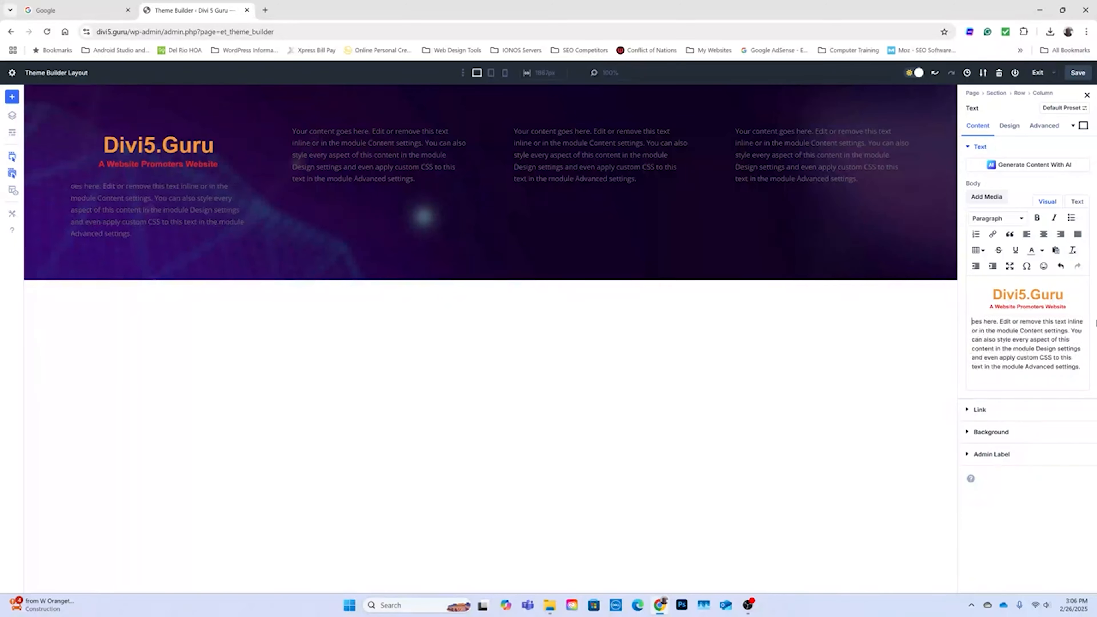
{"action": "key", "text": "Delete"}
{"action": "key", "text": "Delete"}
{"action": "key", "text": "Delete"}
{"action": "key", "text": "Delete"}
{"action": "key", "text": "Delete"}
{"action": "key", "text": "Delete"}
{"action": "key", "text": "Delete"}
{"action": "key", "text": "Delete"}
{"action": "key", "text": "Delete"}
{"action": "key", "text": "Delete"}
{"action": "key", "text": "Delete"}
{"action": "key", "text": "Delete"}
{"action": "key", "text": "Delete"}
{"action": "key", "text": "Delete"}
{"action": "key", "text": "Delete"}
{"action": "key", "text": "Delete"}
{"action": "key", "text": "Delete"}
{"action": "key", "text": "Delete"}
{"action": "key", "text": "Delete"}
{"action": "key", "text": "Delete"}
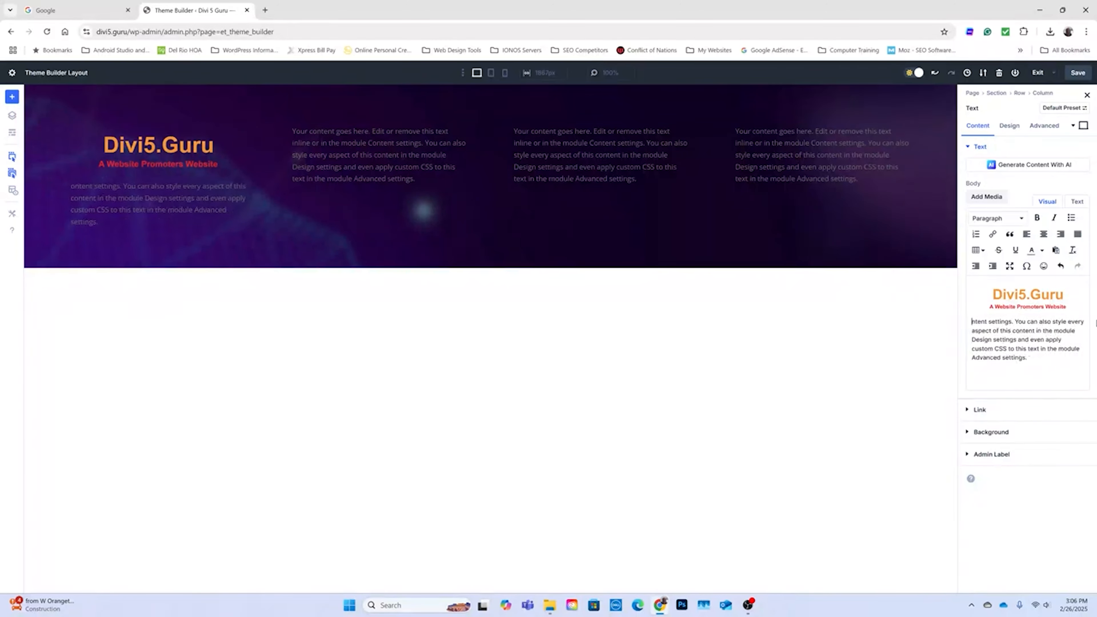
{"action": "key", "text": "Delete"}
{"action": "key", "text": "Delete"}
{"action": "key", "text": "Delete"}
{"action": "key", "text": "Delete"}
{"action": "key", "text": "Delete"}
{"action": "key", "text": "Delete"}
{"action": "key", "text": "Delete"}
{"action": "key", "text": "Delete"}
{"action": "key", "text": "Delete"}
{"action": "key", "text": "Delete"}
{"action": "key", "text": "Delete"}
{"action": "key", "text": "Delete"}
{"action": "key", "text": "Delete"}
{"action": "key", "text": "Delete"}
{"action": "key", "text": "Delete"}
{"action": "key", "text": "Delete"}
{"action": "key", "text": "Delete"}
{"action": "key", "text": "Delete"}
{"action": "key", "text": "Delete"}
{"action": "key", "text": "Delete"}
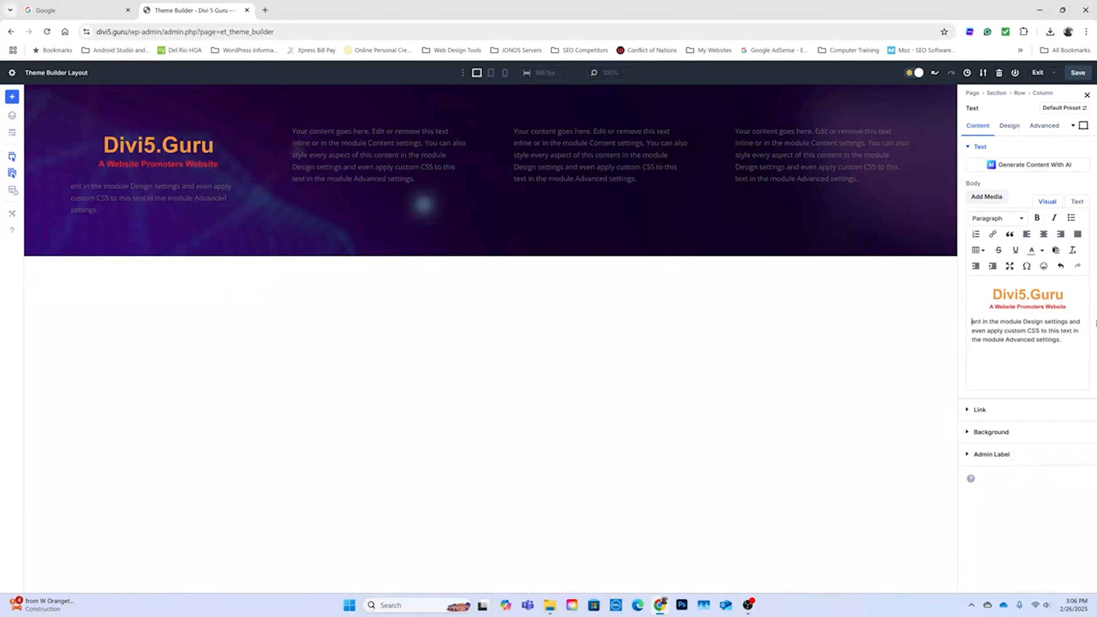
{"action": "key", "text": "Delete"}
{"action": "key", "text": "Delete"}
{"action": "key", "text": "Delete"}
{"action": "key", "text": "Delete"}
{"action": "key", "text": "Delete"}
{"action": "key", "text": "Delete"}
{"action": "key", "text": "Delete"}
{"action": "key", "text": "Delete"}
{"action": "key", "text": "Delete"}
{"action": "key", "text": "Delete"}
{"action": "key", "text": "Delete"}
{"action": "key", "text": "Delete"}
{"action": "key", "text": "Delete"}
{"action": "key", "text": "Delete"}
{"action": "key", "text": "Delete"}
{"action": "key", "text": "Delete"}
{"action": "key", "text": "Delete"}
{"action": "key", "text": "Delete"}
{"action": "key", "text": "Delete"}
{"action": "key", "text": "Delete"}
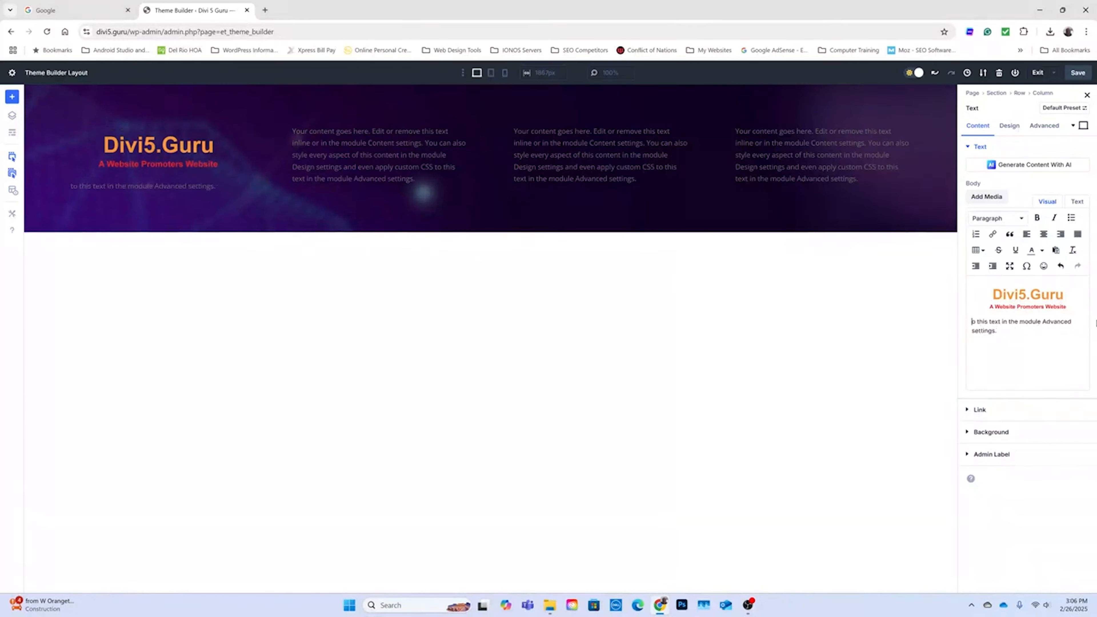
{"action": "key", "text": "Delete"}
{"action": "key", "text": "Delete"}
{"action": "key", "text": "Delete"}
{"action": "key", "text": "Delete"}
{"action": "key", "text": "Delete"}
{"action": "key", "text": "Delete"}
{"action": "key", "text": "Delete"}
{"action": "key", "text": "Delete"}
{"action": "key", "text": "Delete"}
{"action": "key", "text": "Delete"}
{"action": "key", "text": "Delete"}
{"action": "key", "text": "Delete"}
{"action": "key", "text": "Delete"}
{"action": "key", "text": "Delete"}
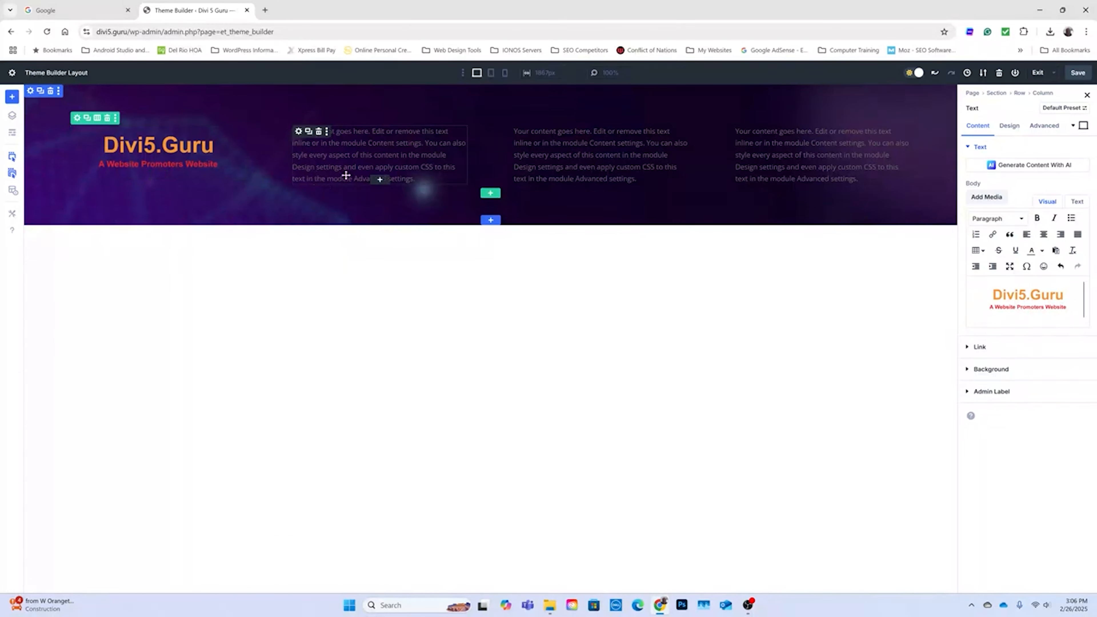
- Replace the second column's placeholder text with "Links:" and format it as Heading 3
{"action": "left_click", "coordinate": [299, 131]}
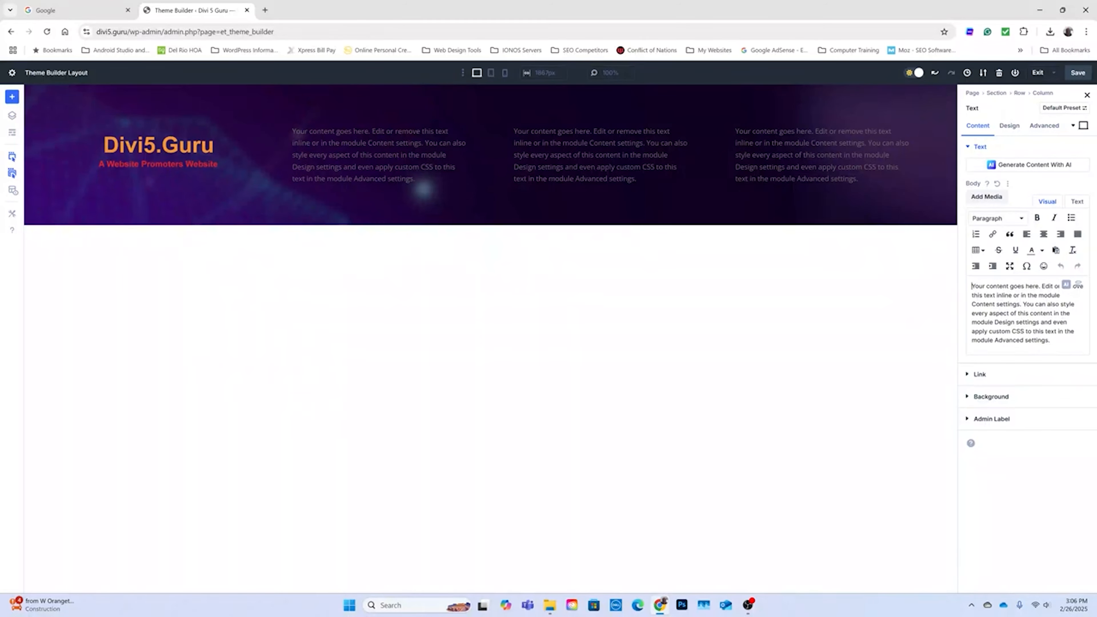
{"action": "left_click_drag", "start_coordinate": [972, 286], "coordinate": [1050, 341]}
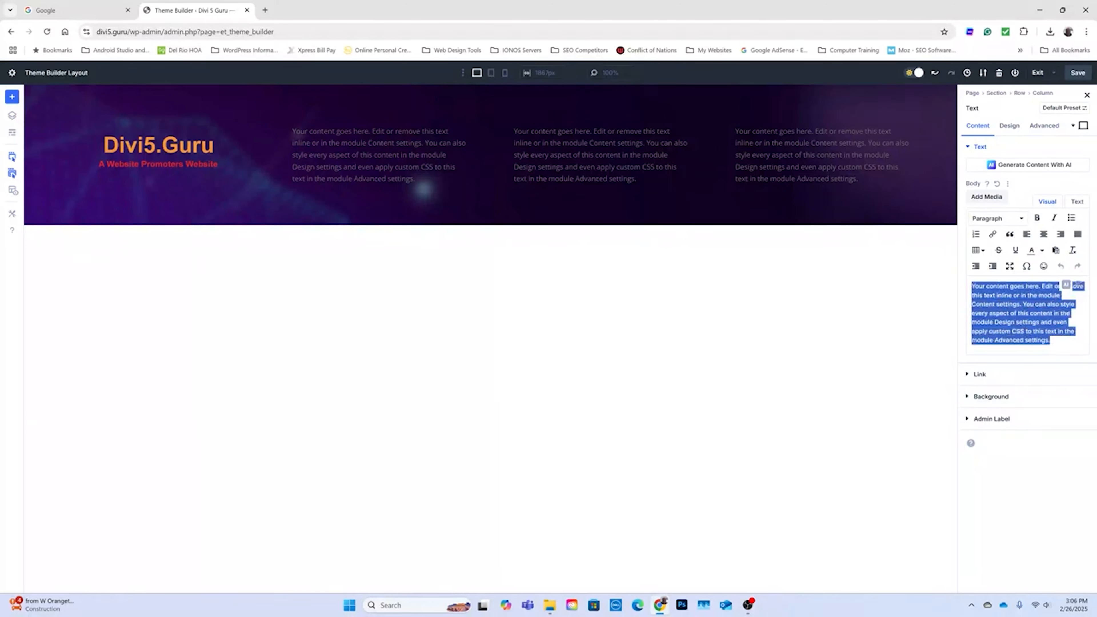
{"action": "key", "text": "Delete"}
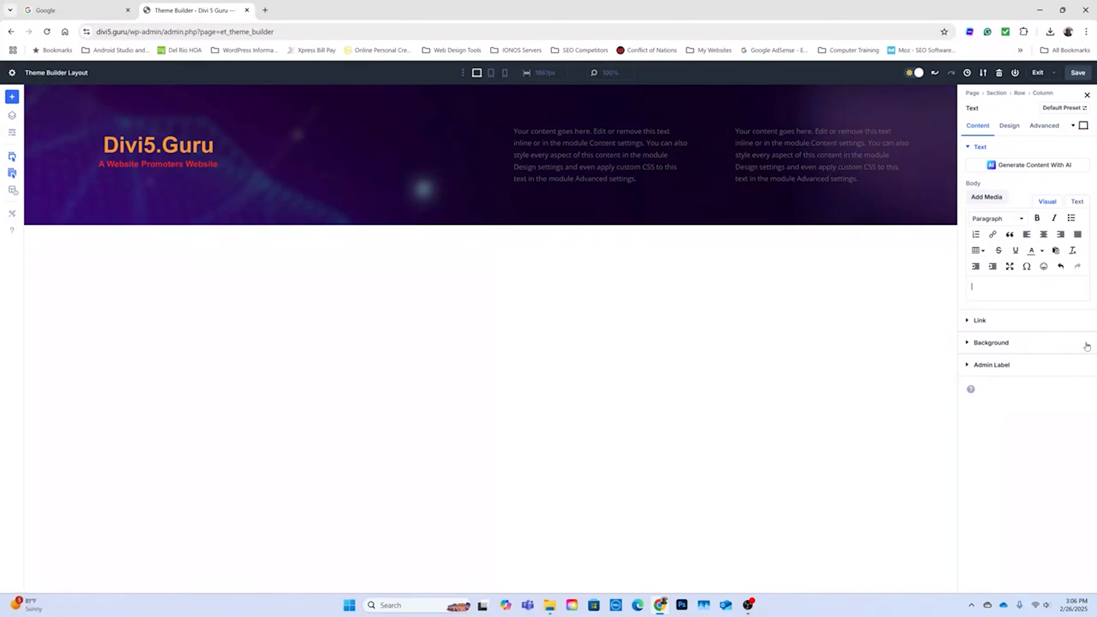
{"action": "type", "text": "Links:"}
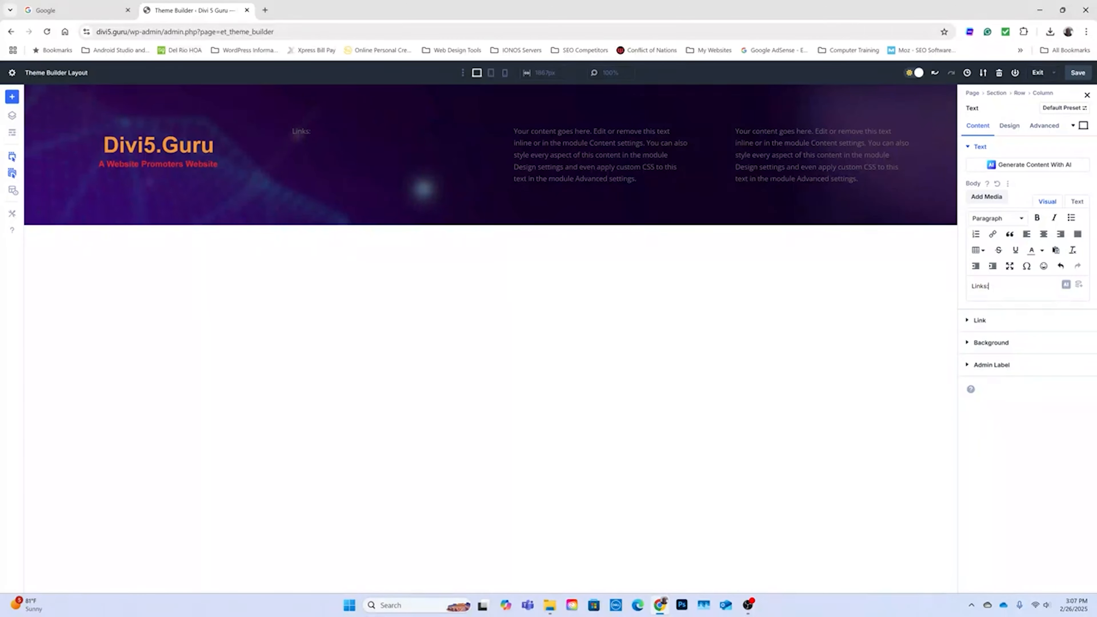
{"action": "key", "text": "ctrl+a"}
{"action": "left_click", "coordinate": [1022, 219]}
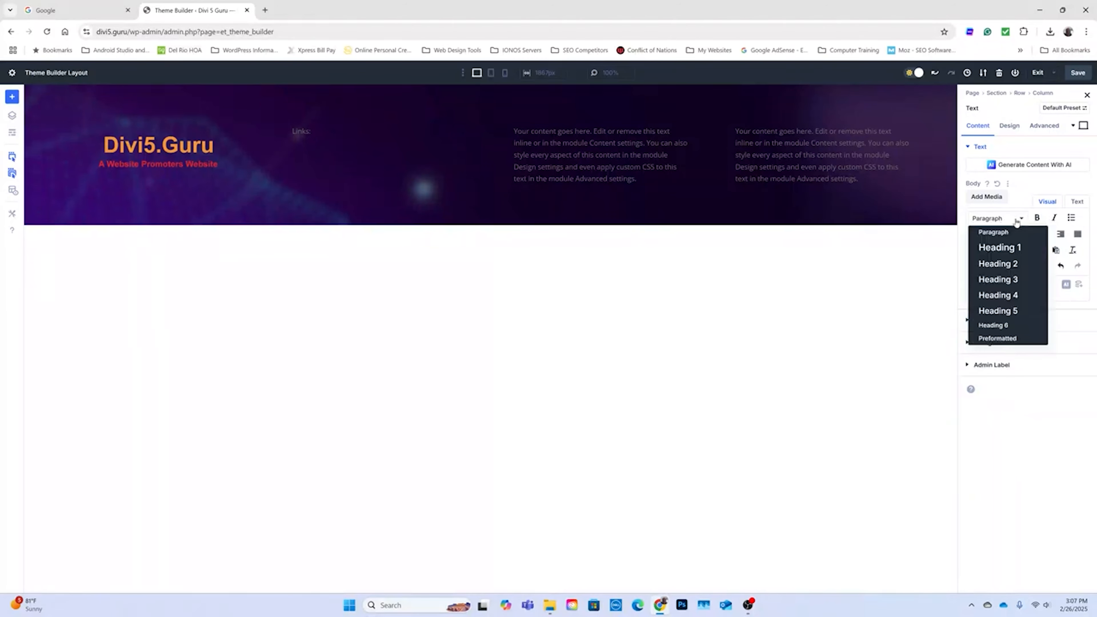
{"action": "left_click", "coordinate": [988, 281]}
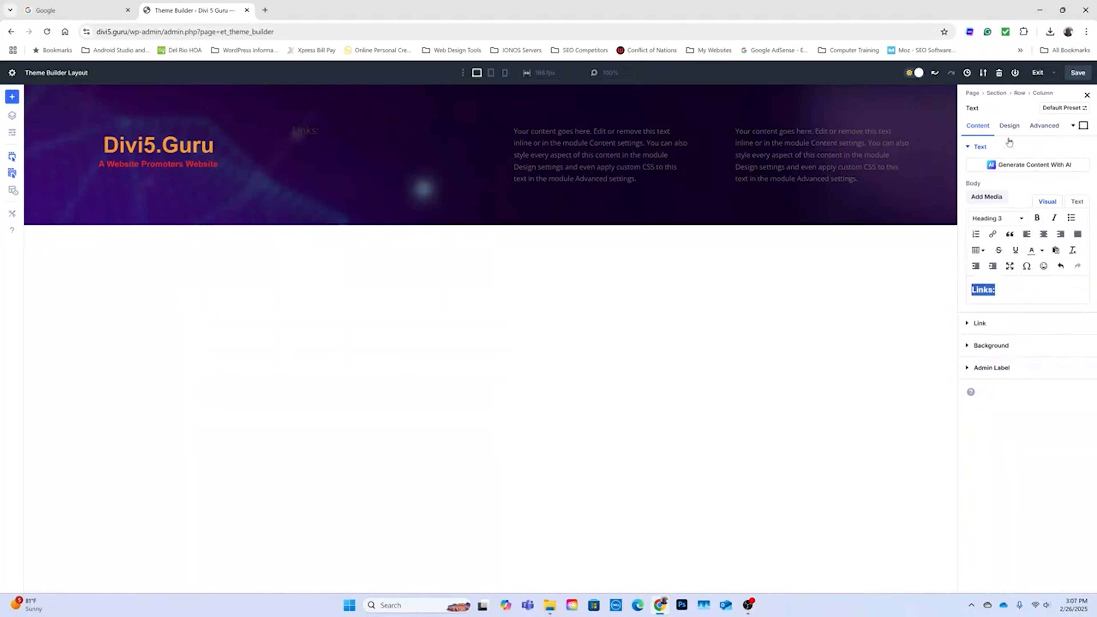
- Set the H3 heading text colour of the second column's Text module to the saved green swatch
{"action": "left_click", "coordinate": [1010, 126]}
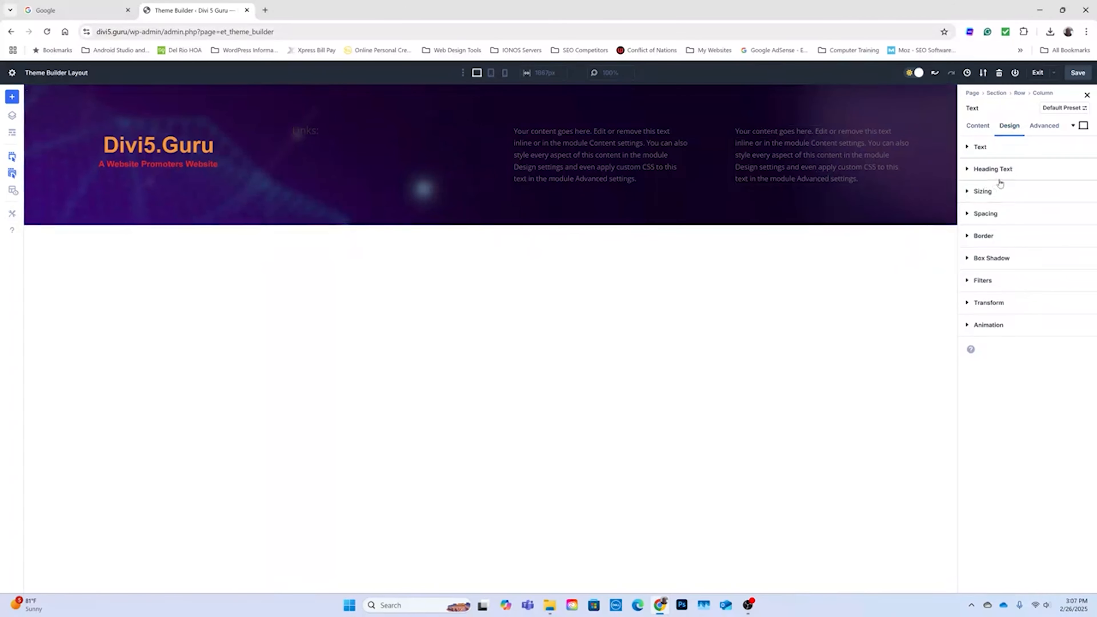
{"action": "left_click", "coordinate": [1009, 171]}
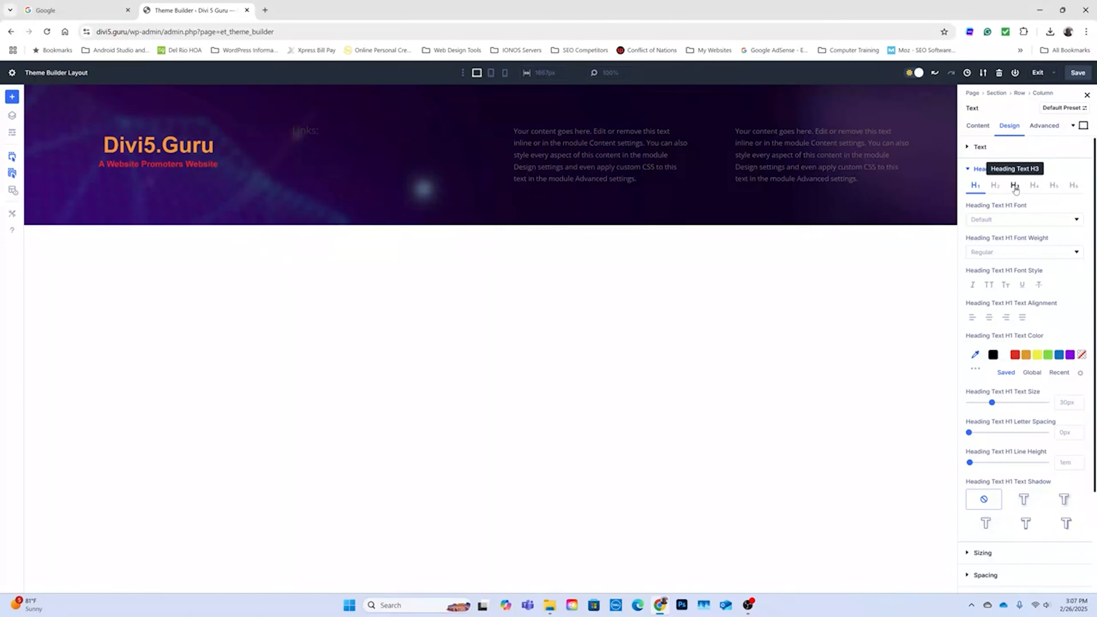
{"action": "left_click", "coordinate": [1016, 188]}
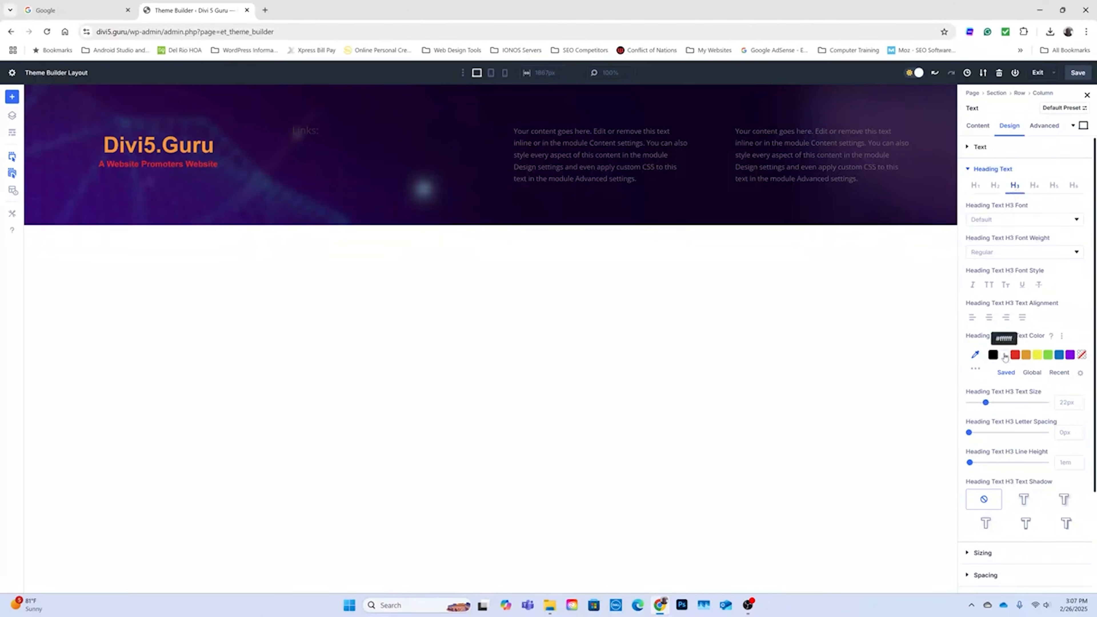
{"action": "left_click", "coordinate": [1048, 355]}
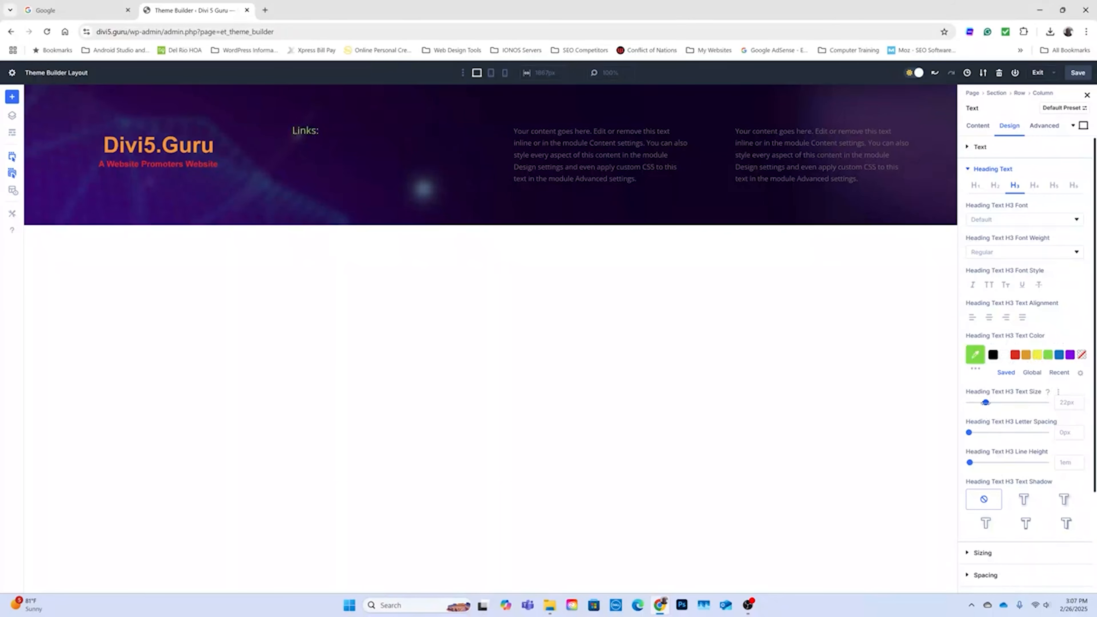
- Set the H3 heading's text size to 24px and its line height to 1.2em
{"action": "left_click_drag", "start_coordinate": [985, 403], "coordinate": [989, 402]}
{"action": "left_click", "coordinate": [1079, 406]}
{"action": "left_click", "coordinate": [1079, 406]}
{"action": "left_click_drag", "start_coordinate": [971, 463], "coordinate": [974, 463]}
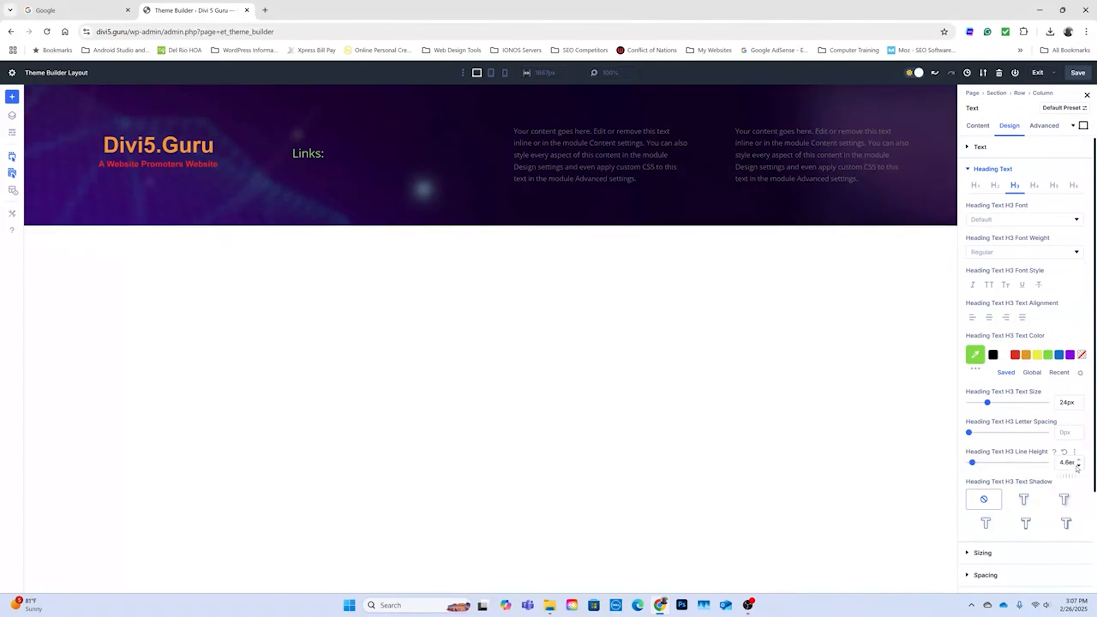
{"action": "left_click", "coordinate": [1079, 466]}
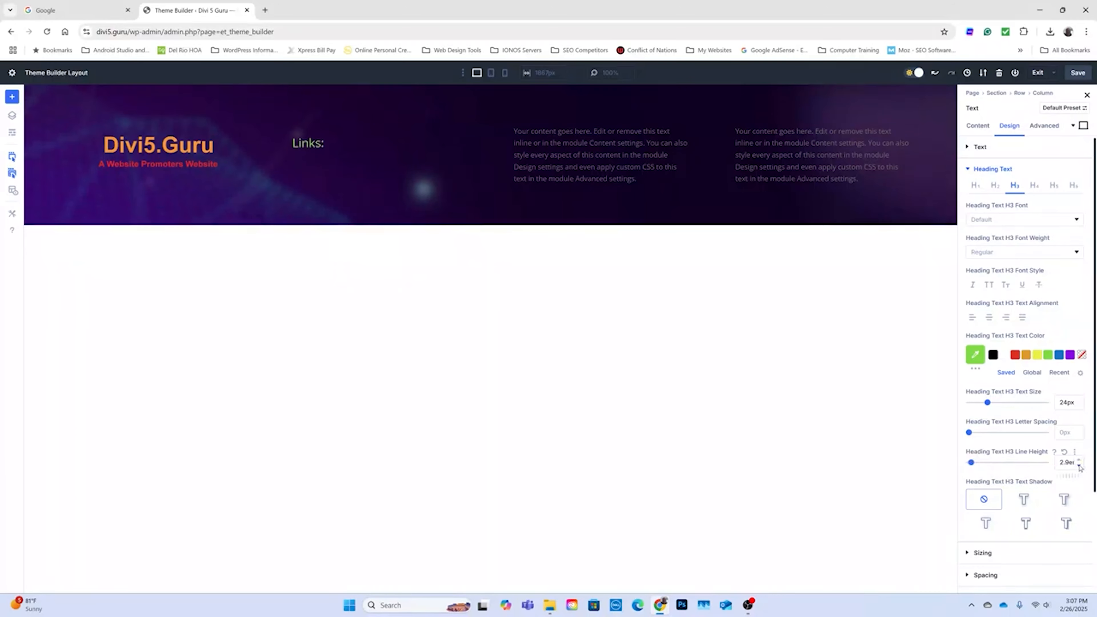
{"action": "left_click", "coordinate": [1080, 466]}
{"action": "left_click", "coordinate": [1079, 460]}
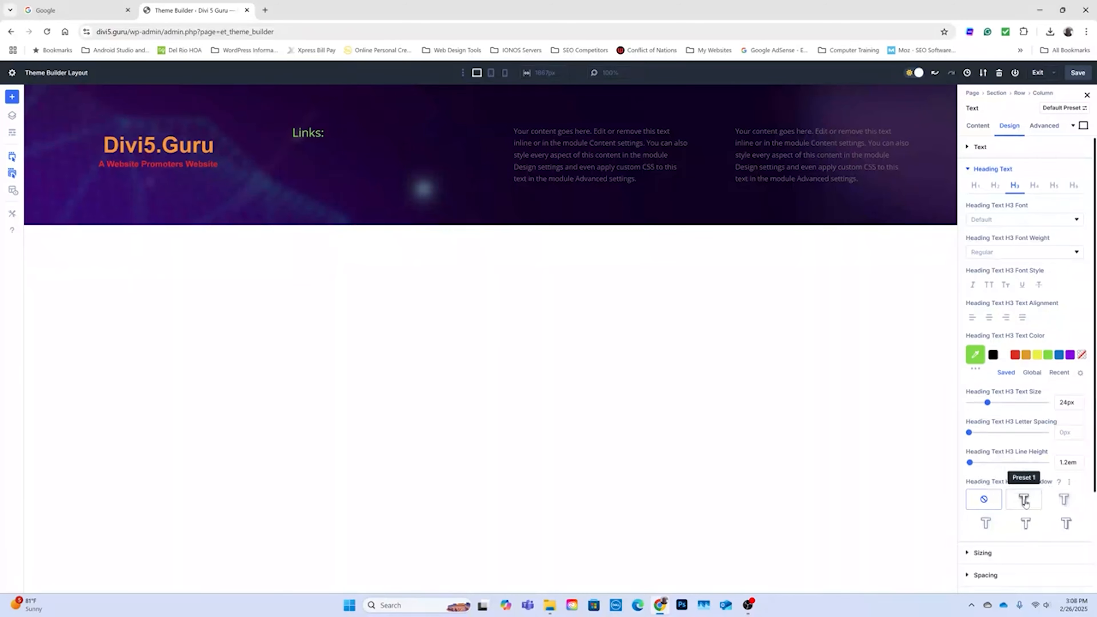
- Try several text shadow presets on the H3 heading, then set the shadow back to None
{"action": "left_click", "coordinate": [1025, 502]}
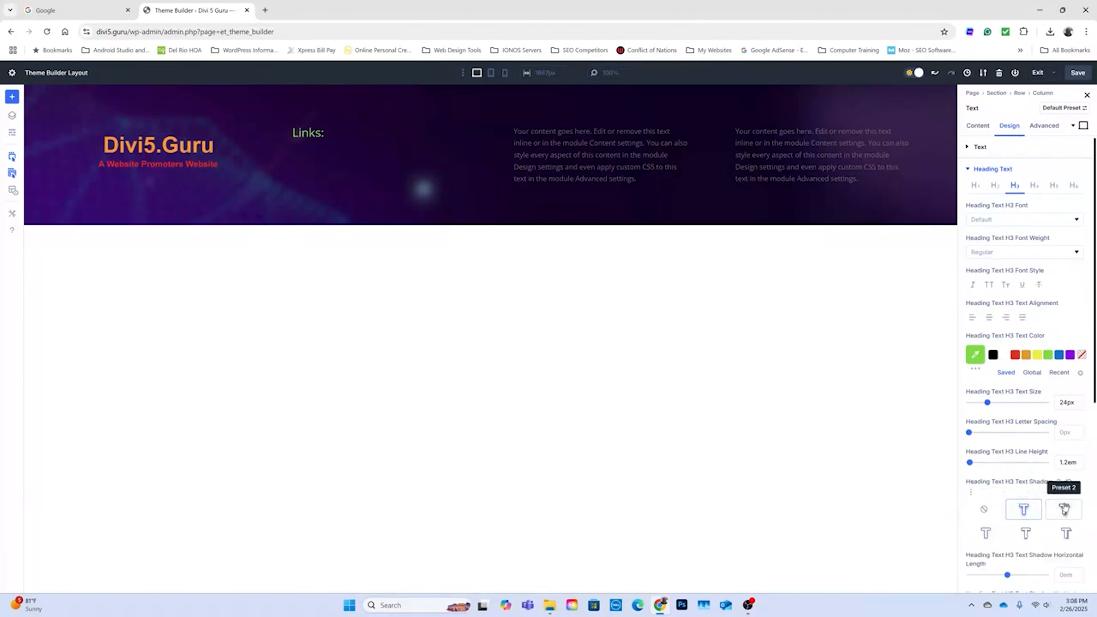
{"action": "left_click", "coordinate": [1066, 512]}
{"action": "left_click", "coordinate": [1025, 535]}
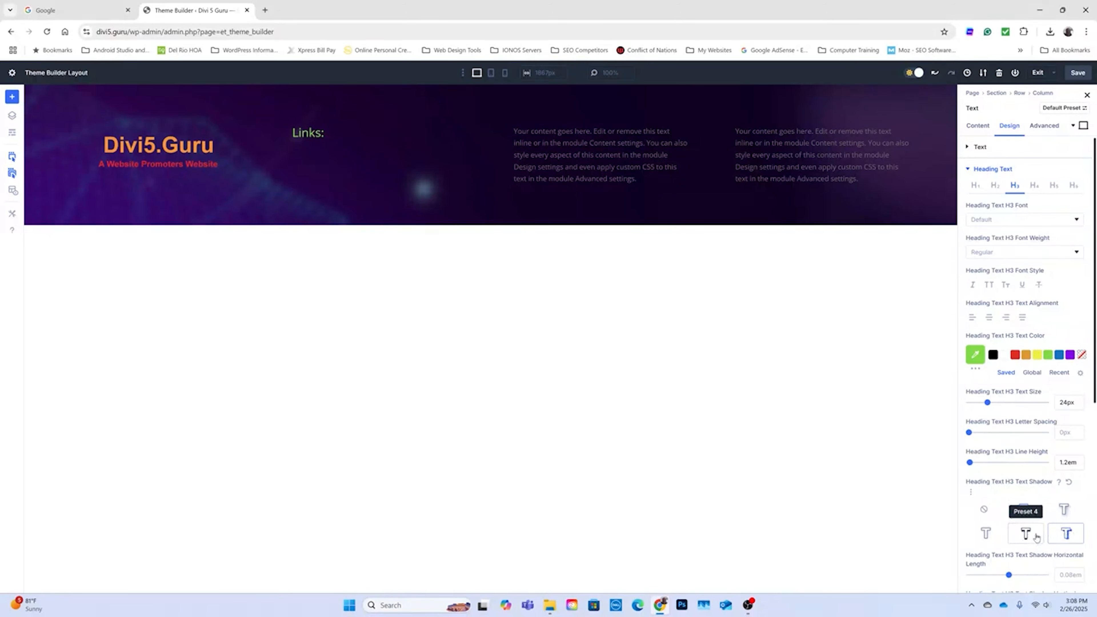
{"action": "left_click", "coordinate": [987, 534]}
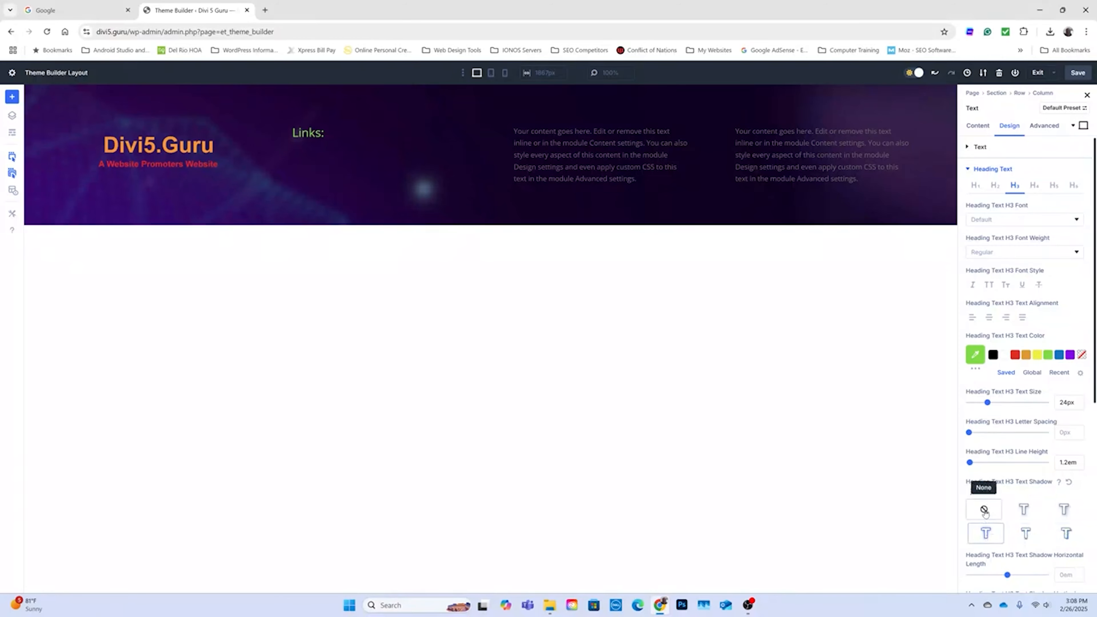
{"action": "left_click", "coordinate": [984, 511]}
{"action": "scroll", "coordinate": [993, 519], "scroll_direction": "down", "scroll_amount": 3}
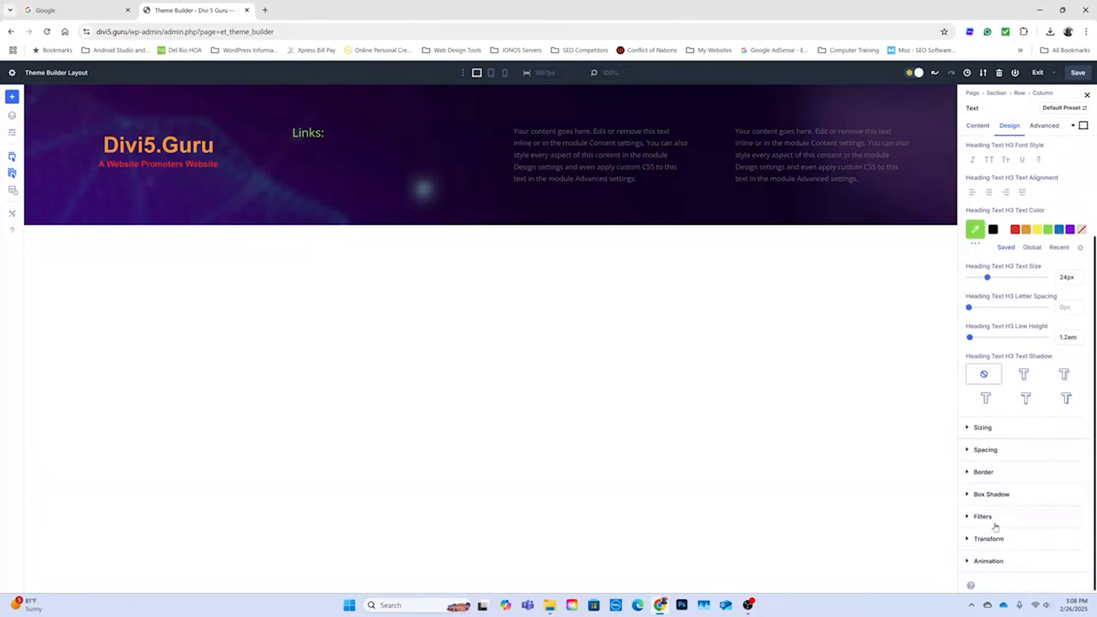
{"action": "scroll", "coordinate": [1001, 518], "scroll_direction": "up", "scroll_amount": 3}
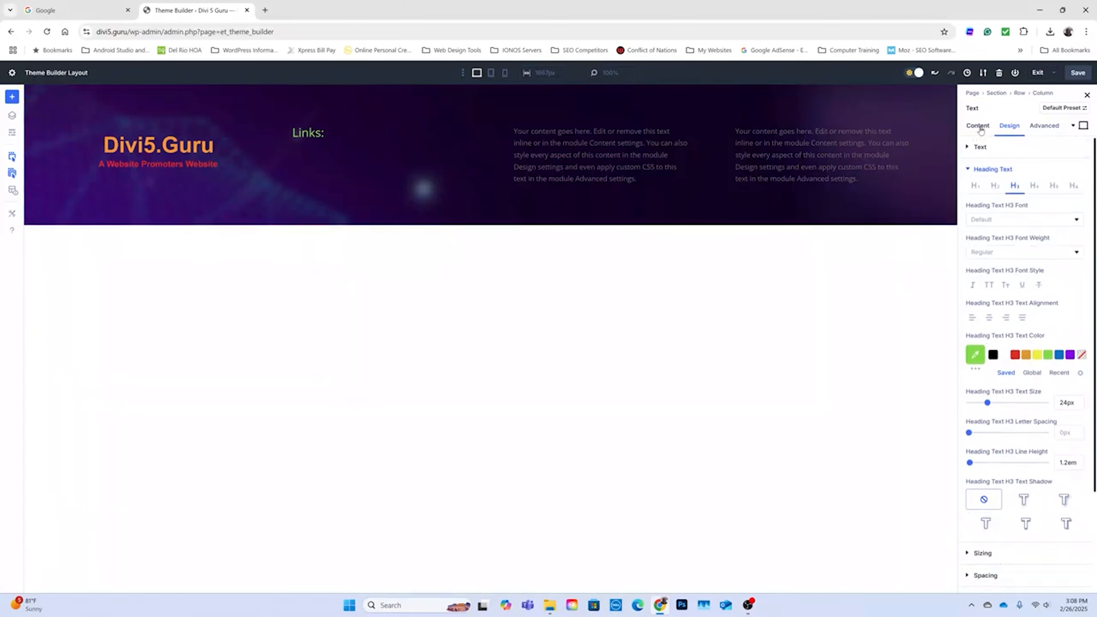
- Add a bulleted list below the "Links:" heading with the items Link 1, Link 2, Link 3 and Links 4
{"action": "left_click", "coordinate": [978, 126]}
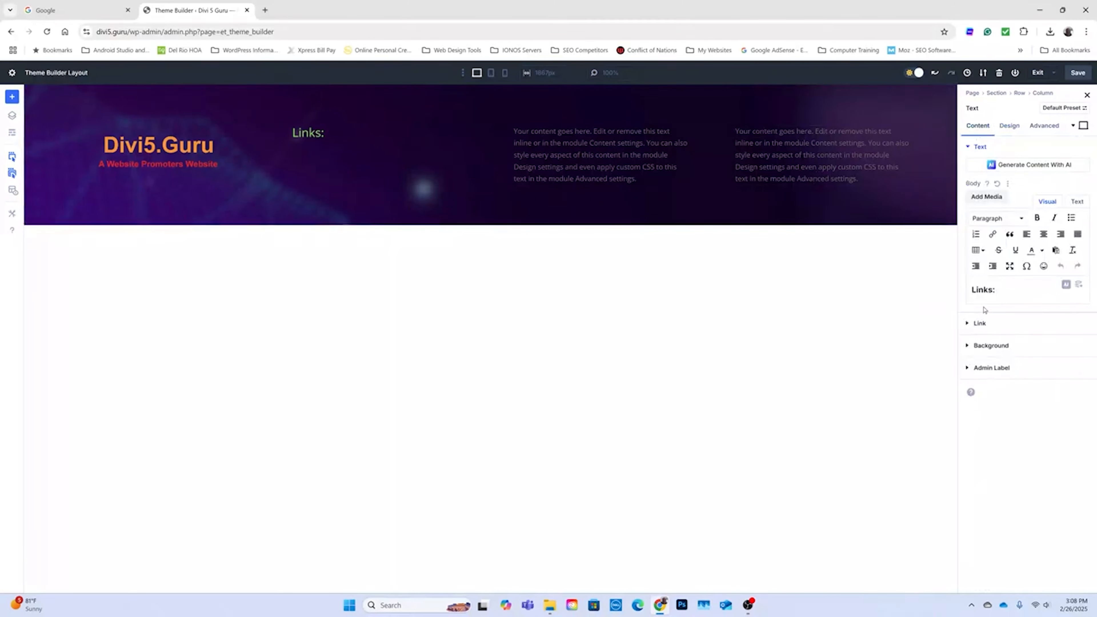
{"action": "key", "text": "Return"}
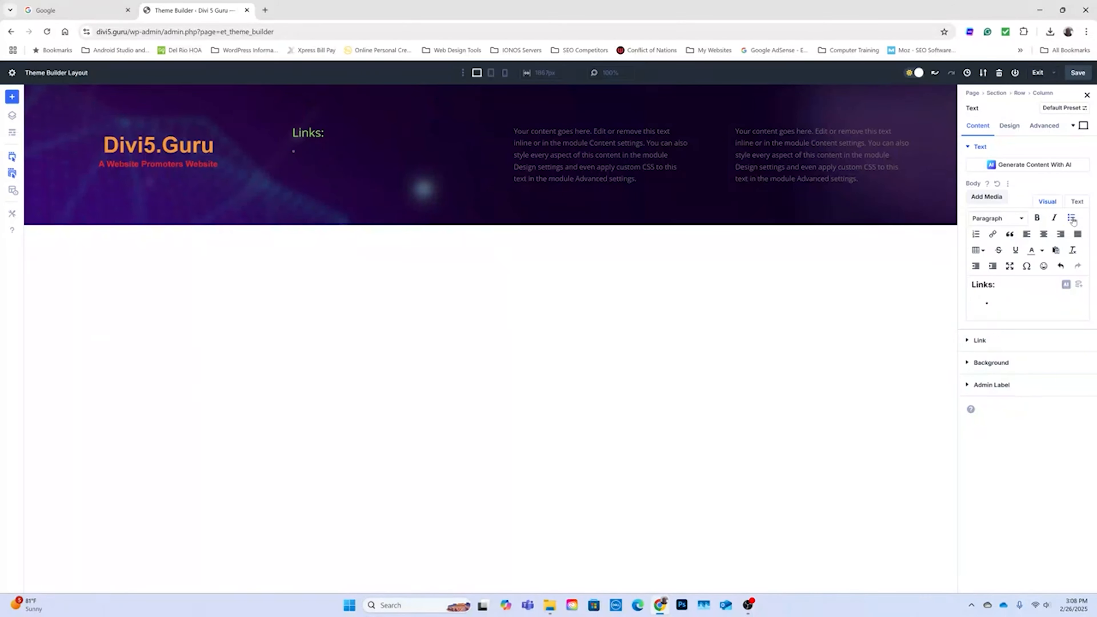
{"action": "type", "text": "nk 1"}
{"action": "key", "text": "Return"}
{"action": "type", "text": "Li"}
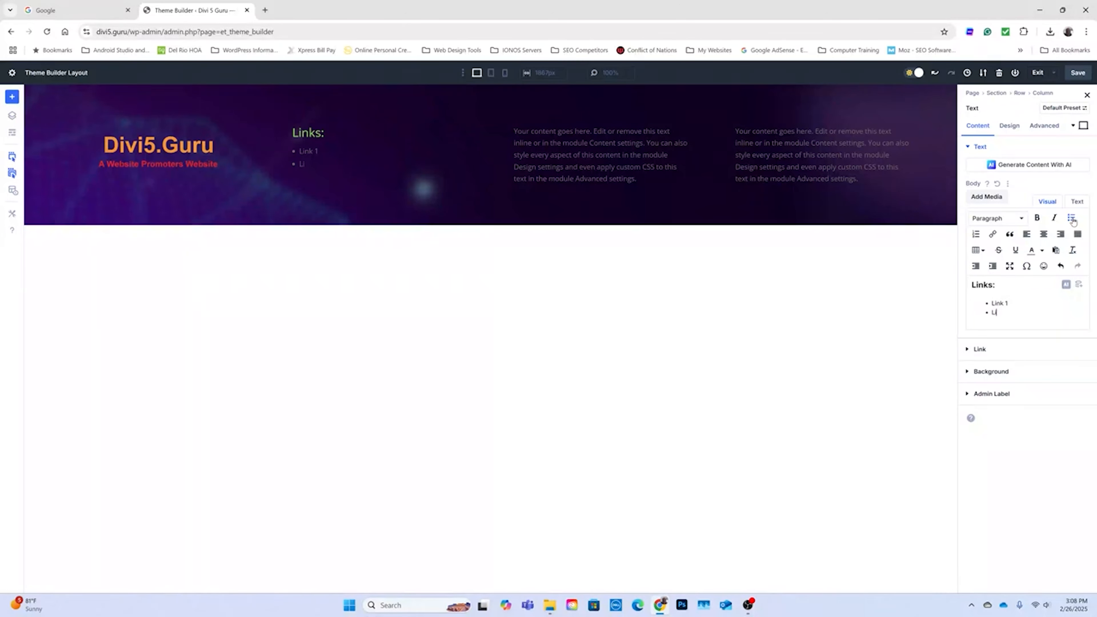
{"action": "type", "text": "nk 2"}
{"action": "key", "text": "Return"}
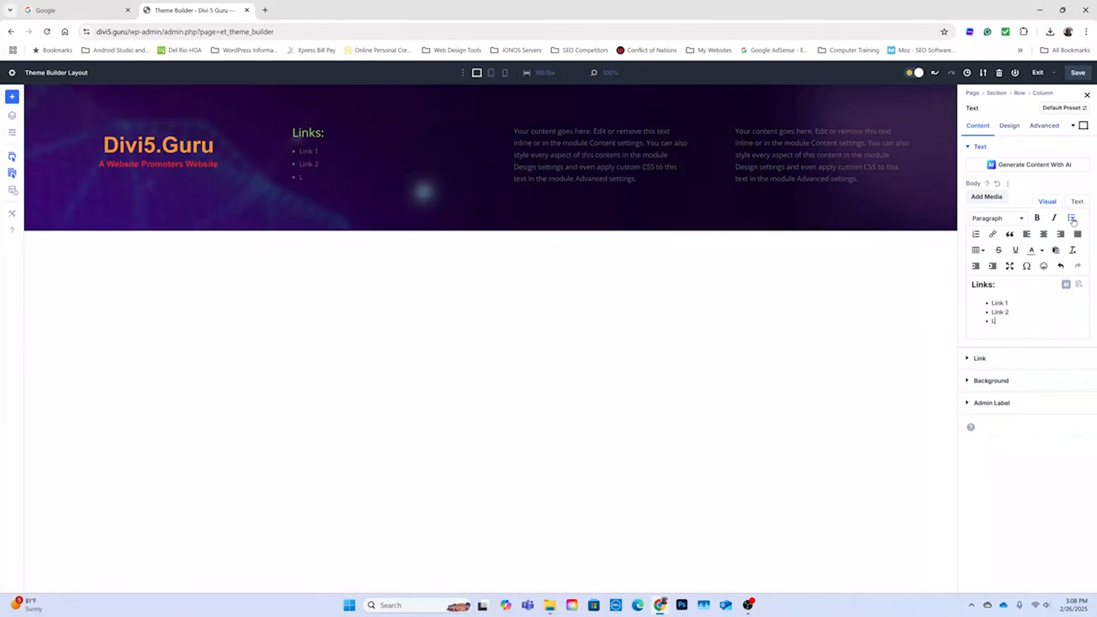
{"action": "type", "text": "Link 3"}
{"action": "key", "text": "Return"}
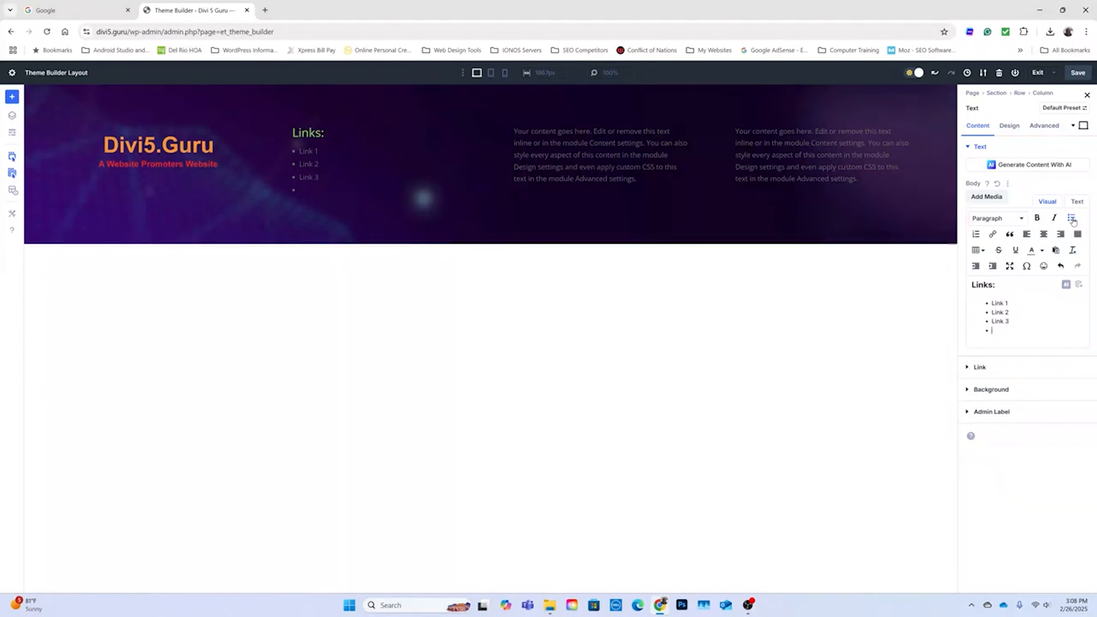
{"action": "type", "text": "Links 4"}
- Set the body text colour of the second column's Text module to the saved white swatch and close its settings
{"action": "left_click", "coordinate": [1010, 126]}
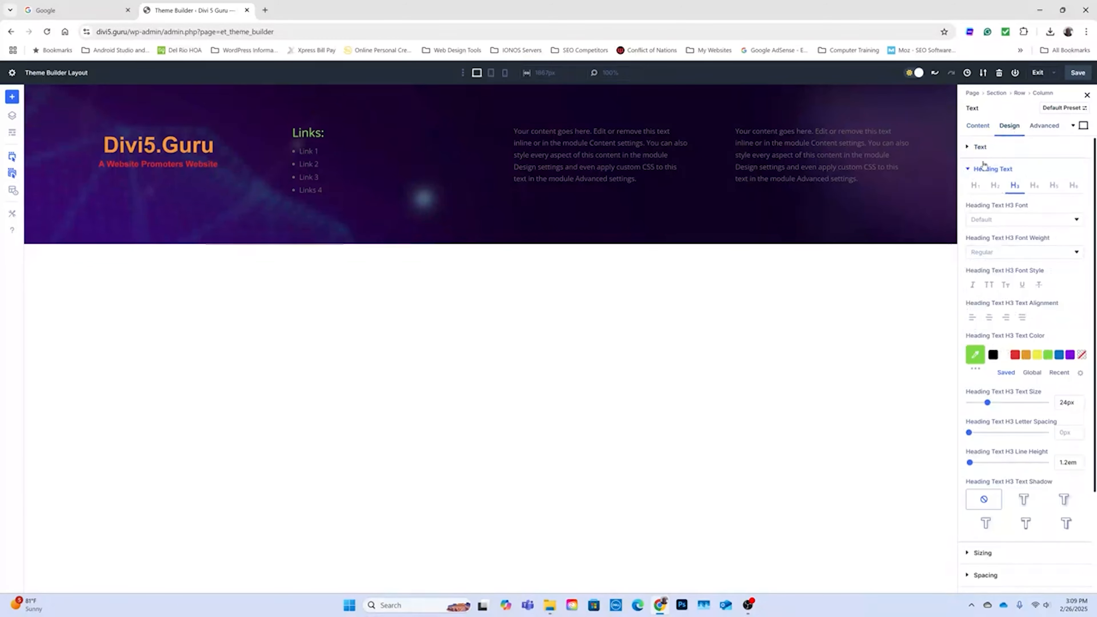
{"action": "left_click", "coordinate": [979, 147]}
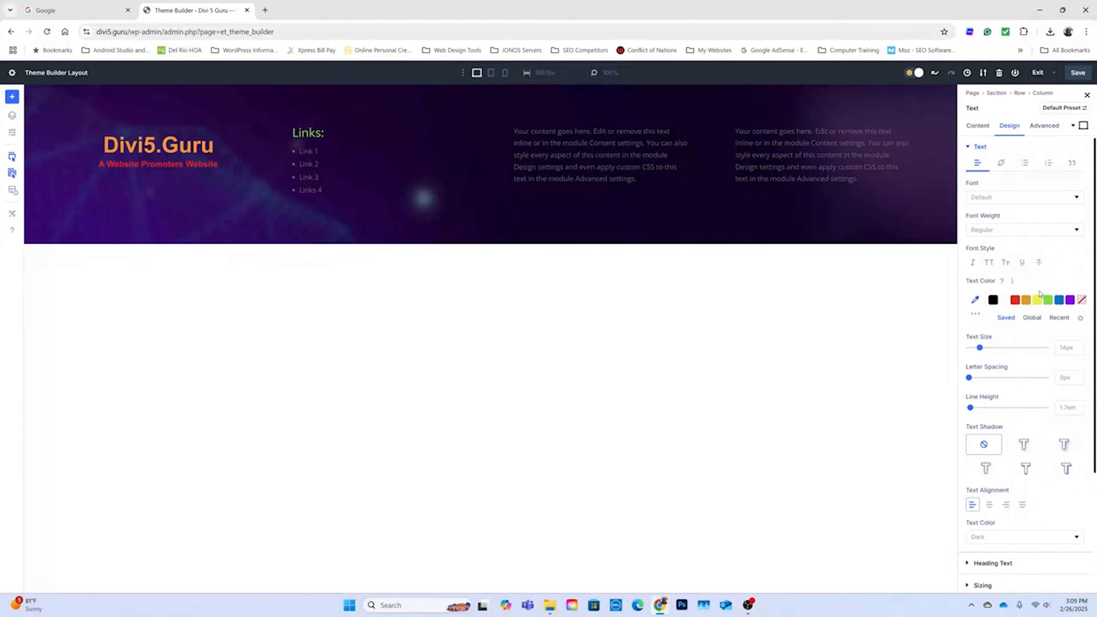
{"action": "left_click", "coordinate": [1004, 303]}
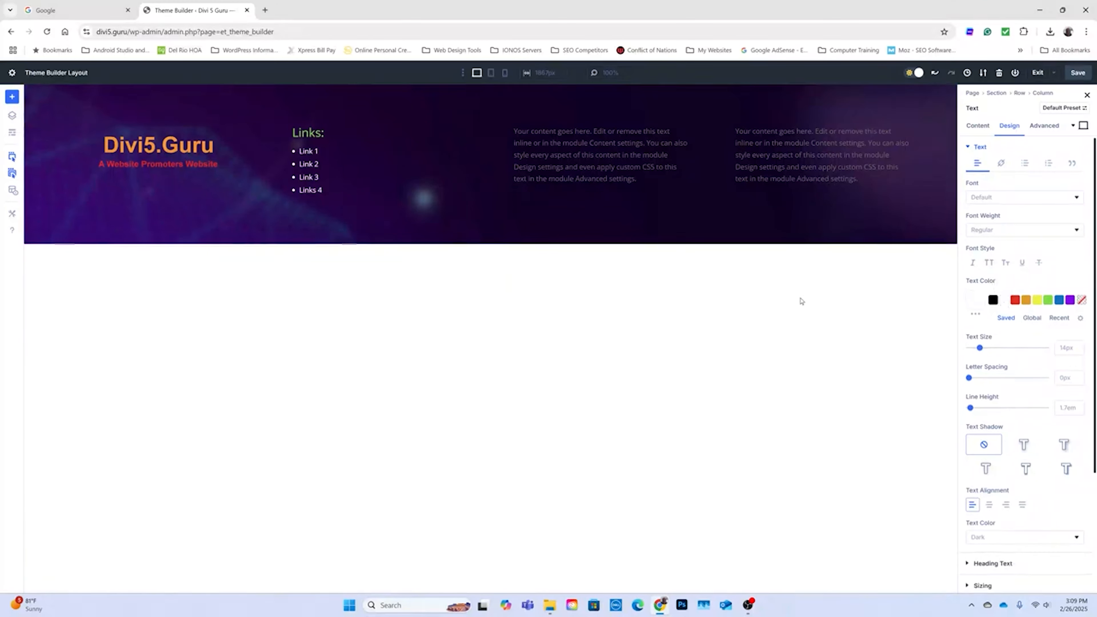
{"action": "left_click", "coordinate": [1087, 96]}
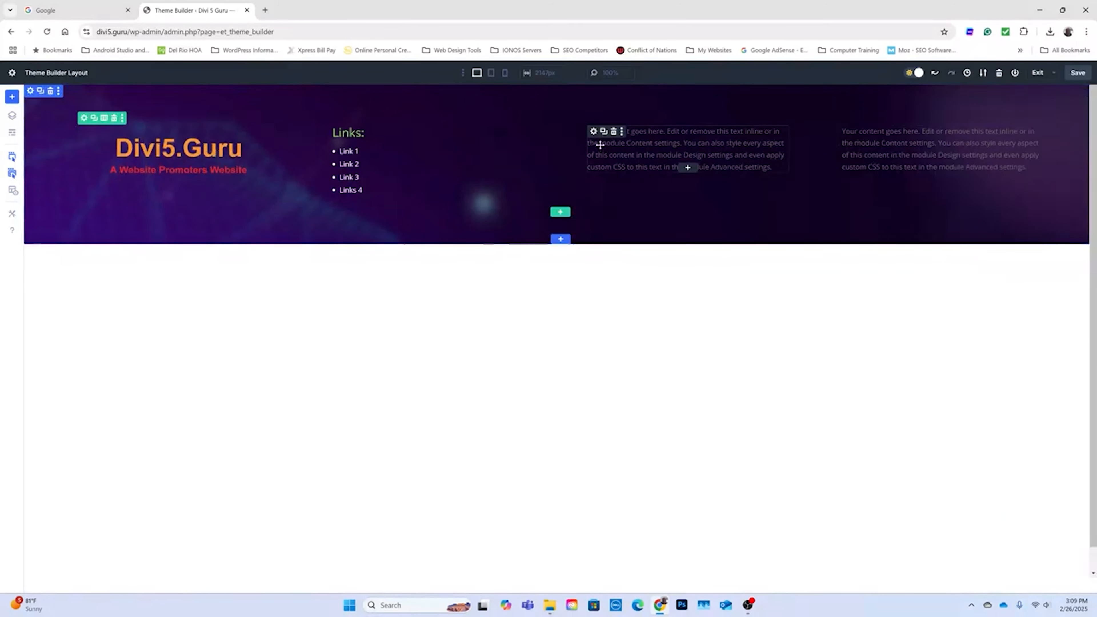
- Replace the placeholder text in the third column's Text module with "Contact US:" and format it as Heading 3
{"action": "left_click", "coordinate": [594, 131]}
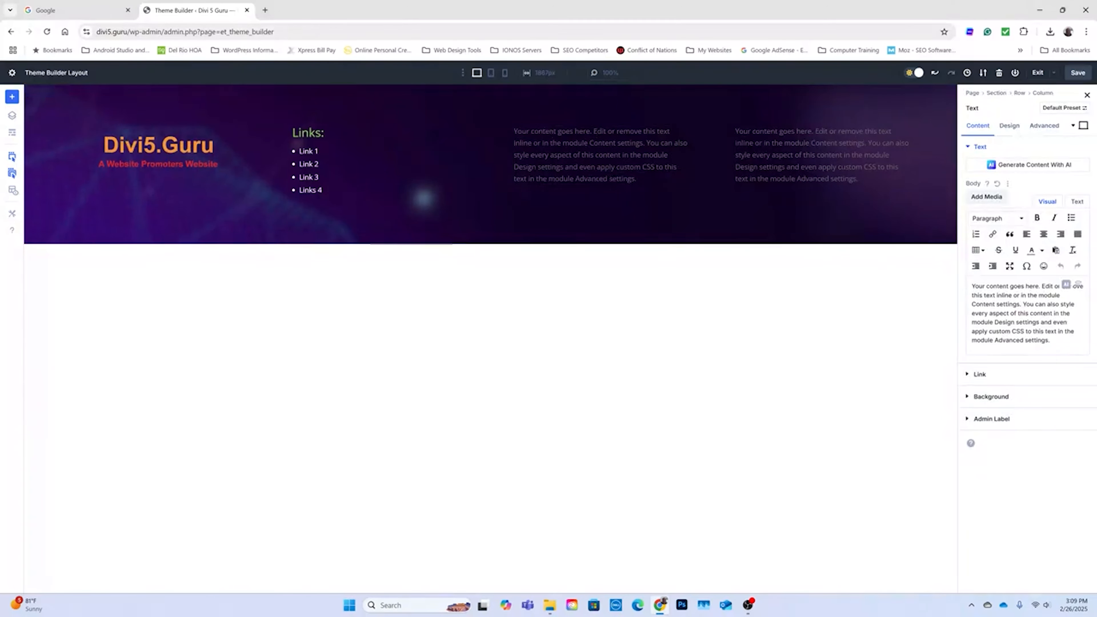
{"action": "left_click_drag", "start_coordinate": [973, 286], "coordinate": [1073, 352]}
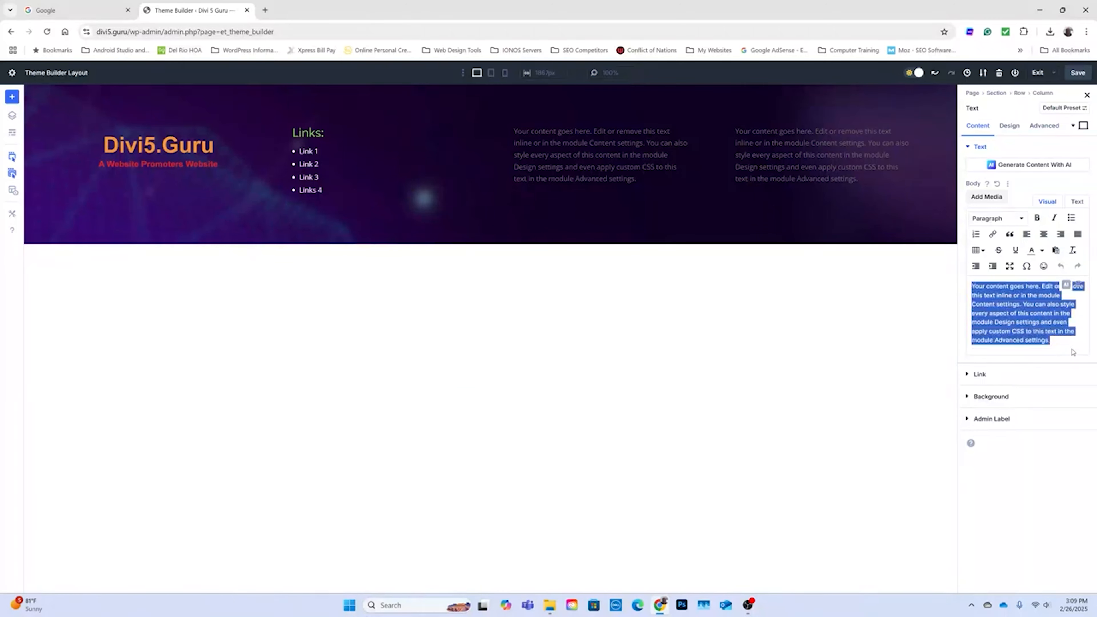
{"action": "key", "text": "BackSpace"}
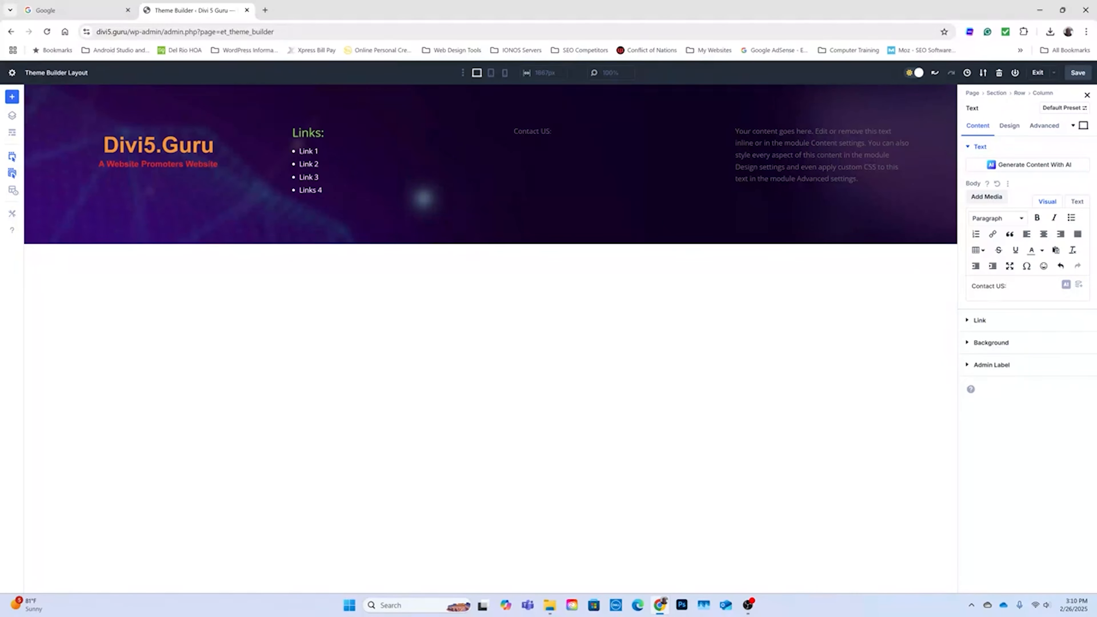
{"action": "left_click_drag", "start_coordinate": [975, 286], "coordinate": [1005, 286]}
{"action": "left_click", "coordinate": [1023, 219]}
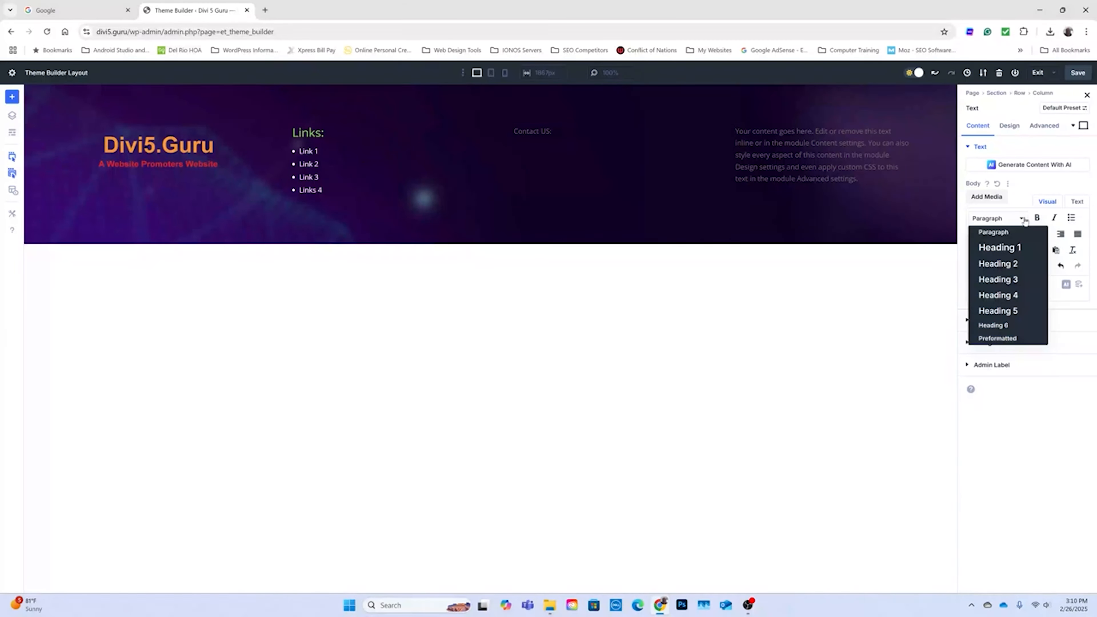
{"action": "left_click", "coordinate": [993, 279]}
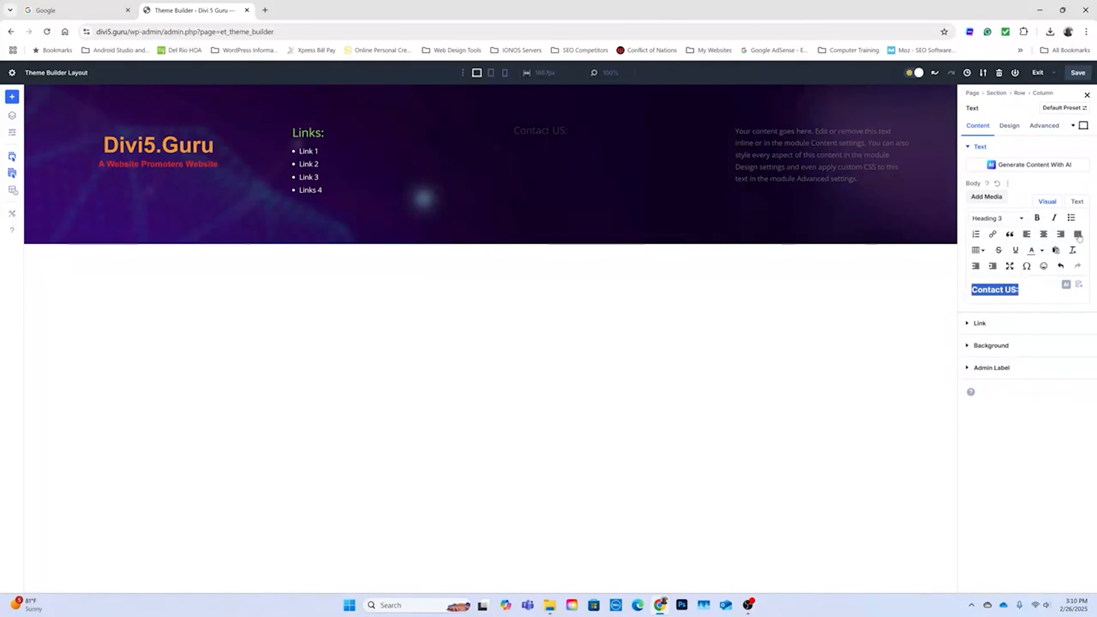
- Set the "Contact US:" H3 heading's text colour to the saved green swatch and its text size to 24px
{"action": "left_click", "coordinate": [1012, 126]}
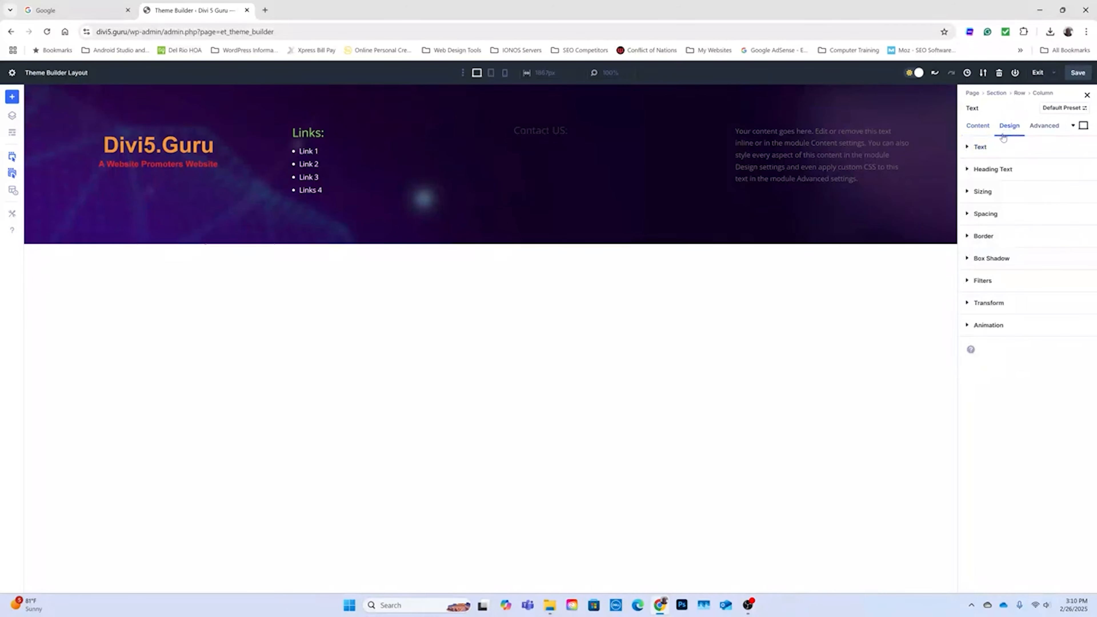
{"action": "left_click", "coordinate": [993, 169]}
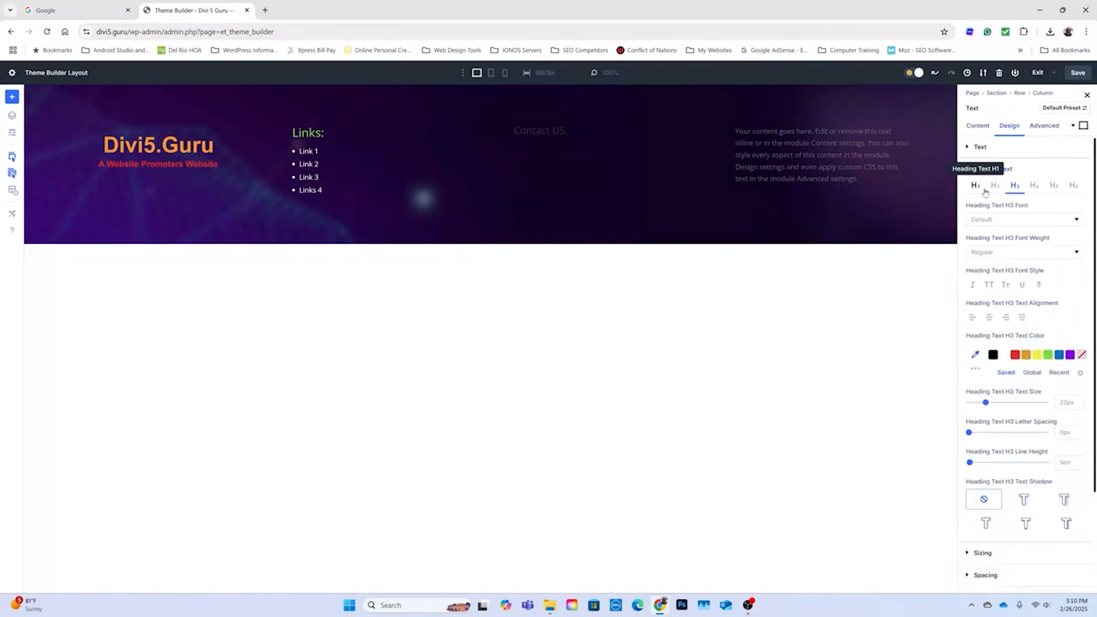
{"action": "left_click", "coordinate": [1049, 355]}
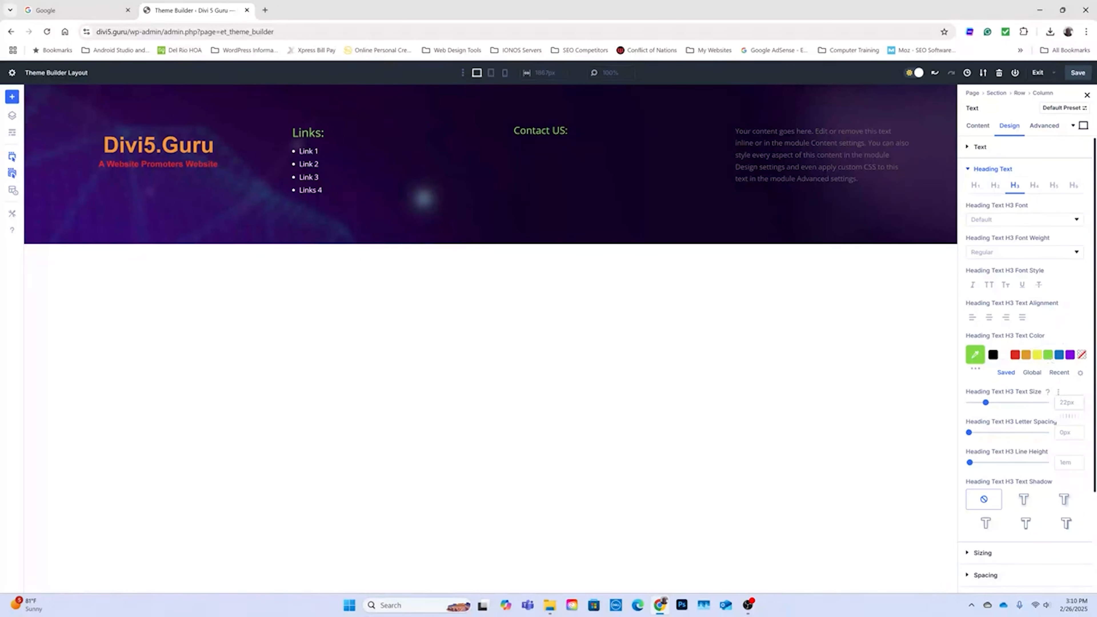
{"action": "left_click", "coordinate": [1081, 401]}
{"action": "left_click", "coordinate": [1080, 401]}
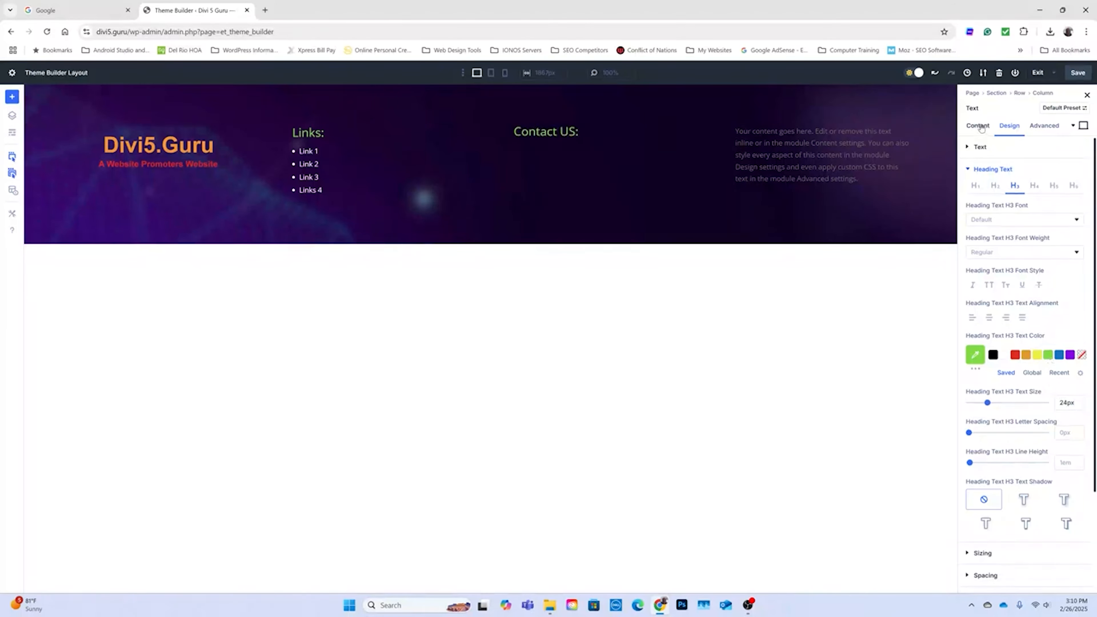
- Add an empty paragraph below the "Contact US:" heading in the third column's body text
{"action": "left_click", "coordinate": [977, 125]}
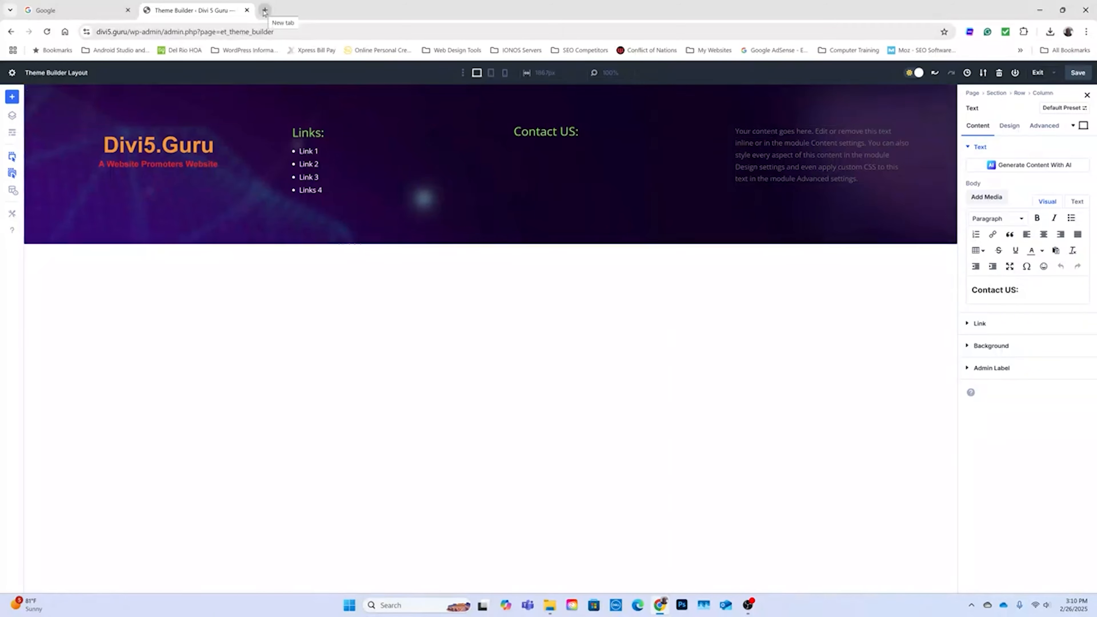
{"action": "left_click", "coordinate": [1020, 290]}
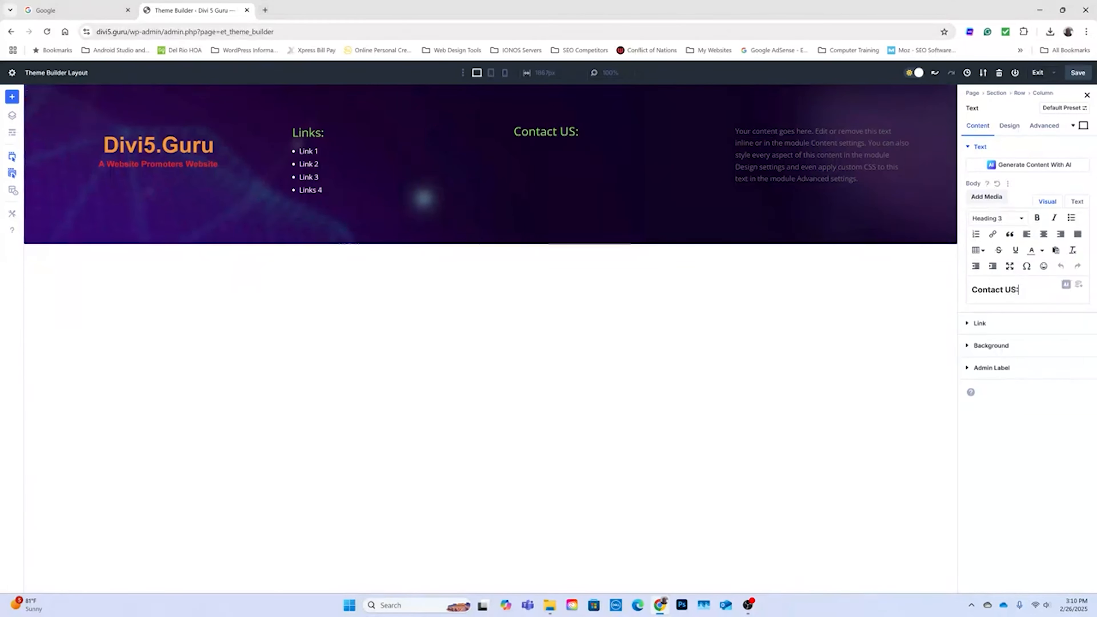
{"action": "key", "text": "Return"}
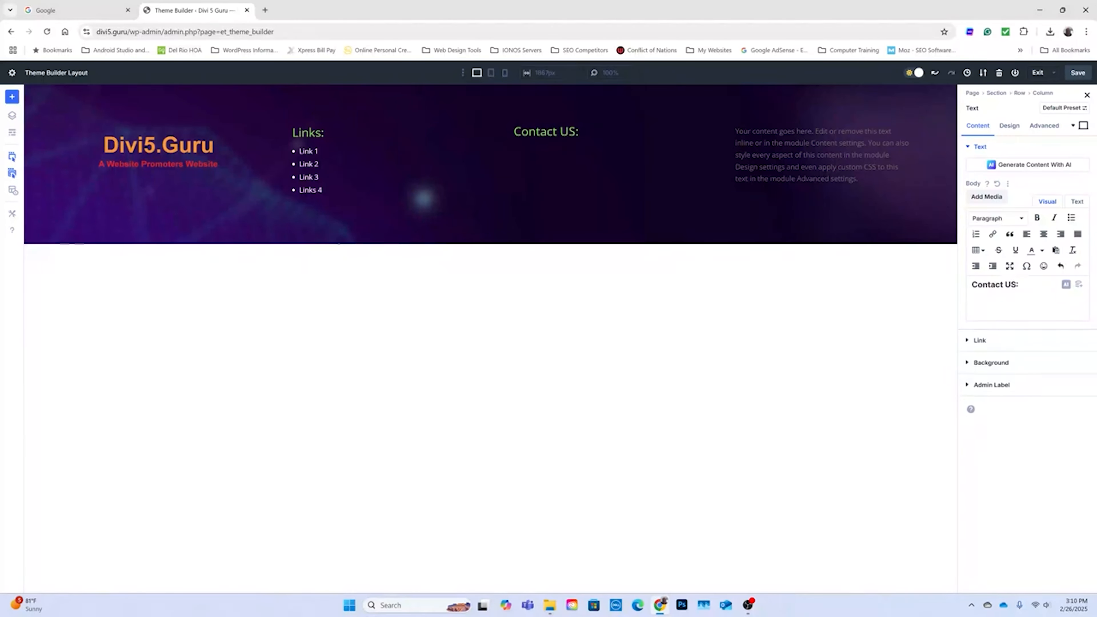
- Open the Contact Us page of websitepromoters.com in a new browser tab and copy the mailing address block from its footer
{"action": "left_click", "coordinate": [265, 10]}
{"action": "left_click", "coordinate": [437, 253]}
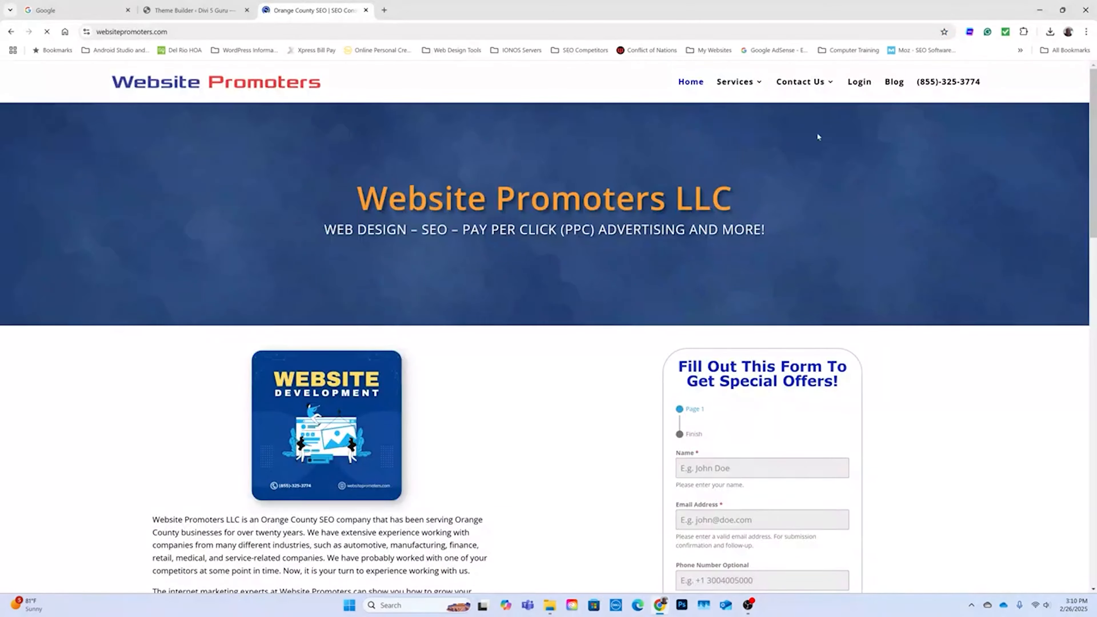
{"action": "mouse_move", "coordinate": [818, 91]}
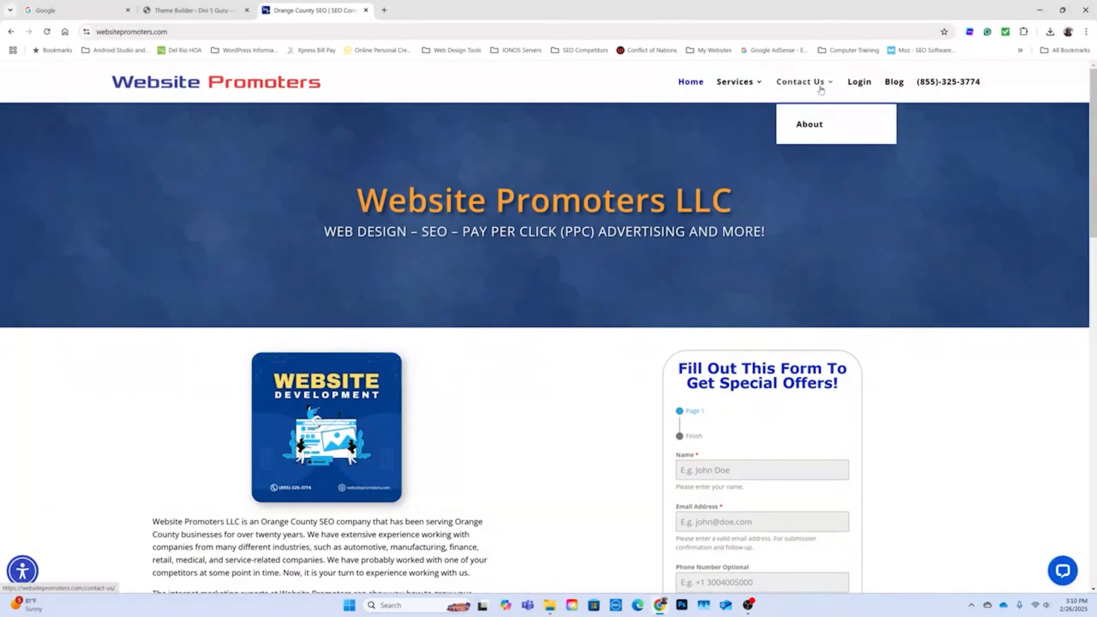
{"action": "left_click", "coordinate": [818, 88]}
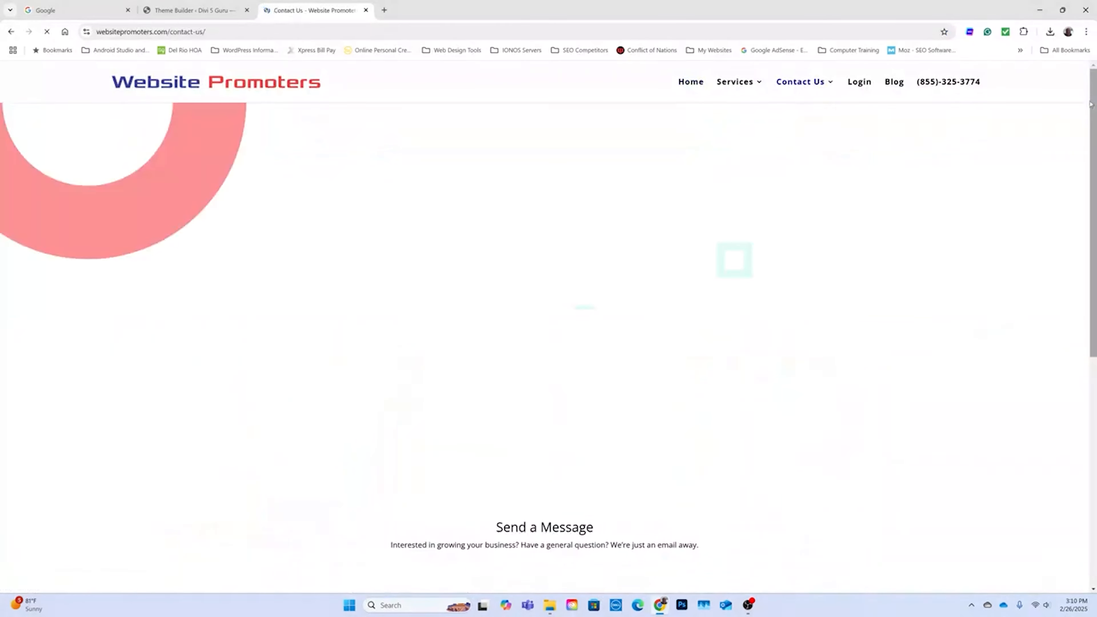
{"action": "scroll", "coordinate": [638, 540], "scroll_direction": "down", "scroll_amount": 10}
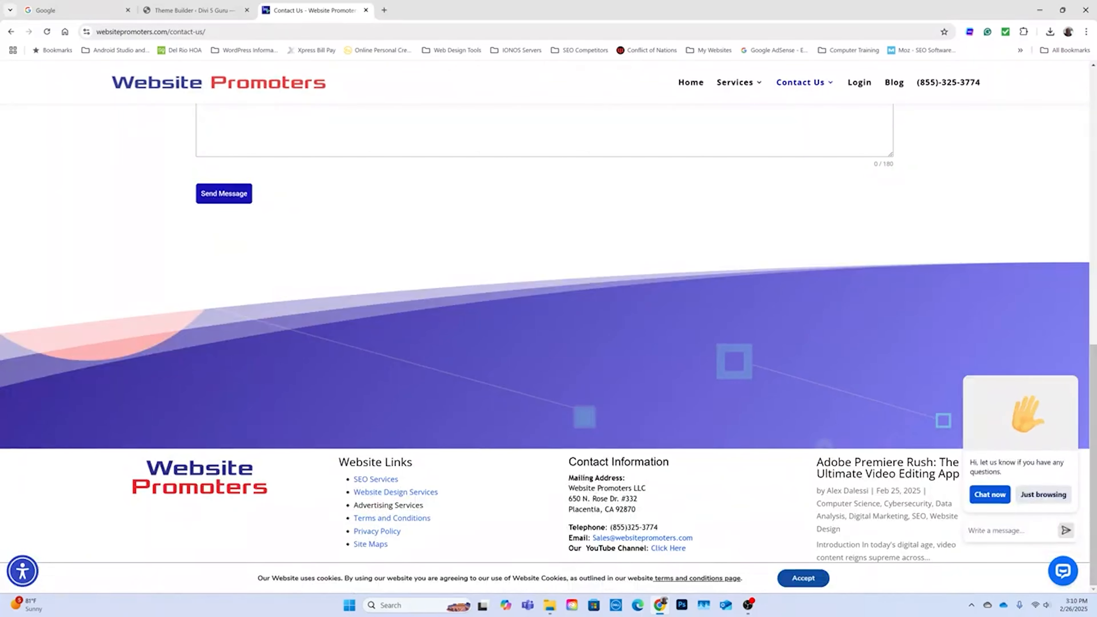
{"action": "left_click_drag", "start_coordinate": [568, 477], "coordinate": [639, 511]}
{"action": "right_click", "coordinate": [632, 503]}
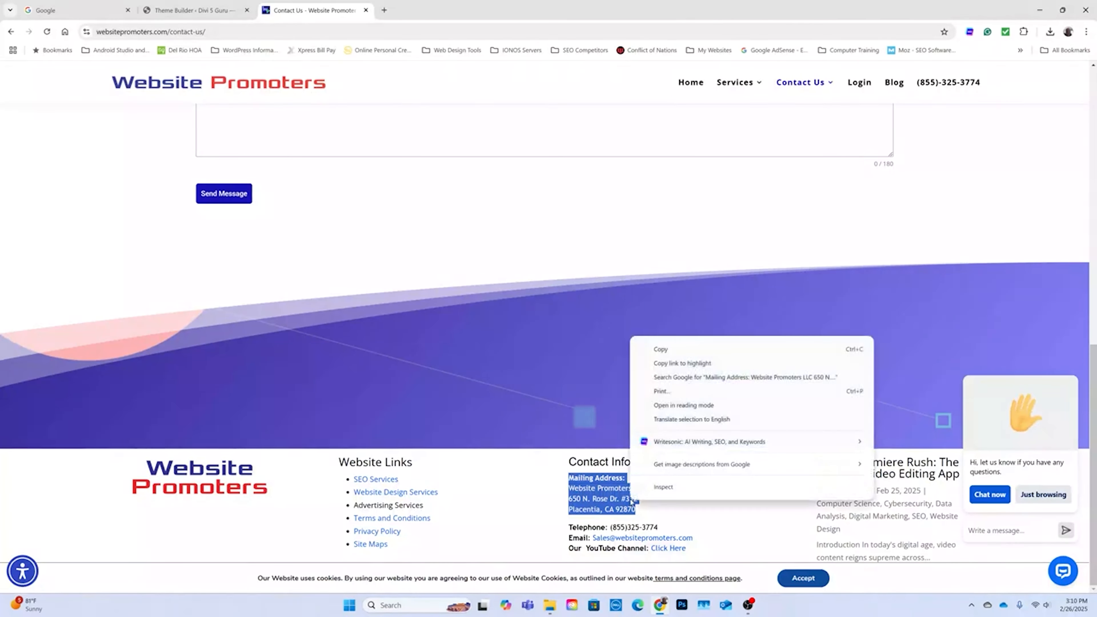
{"action": "left_click", "coordinate": [661, 349]}
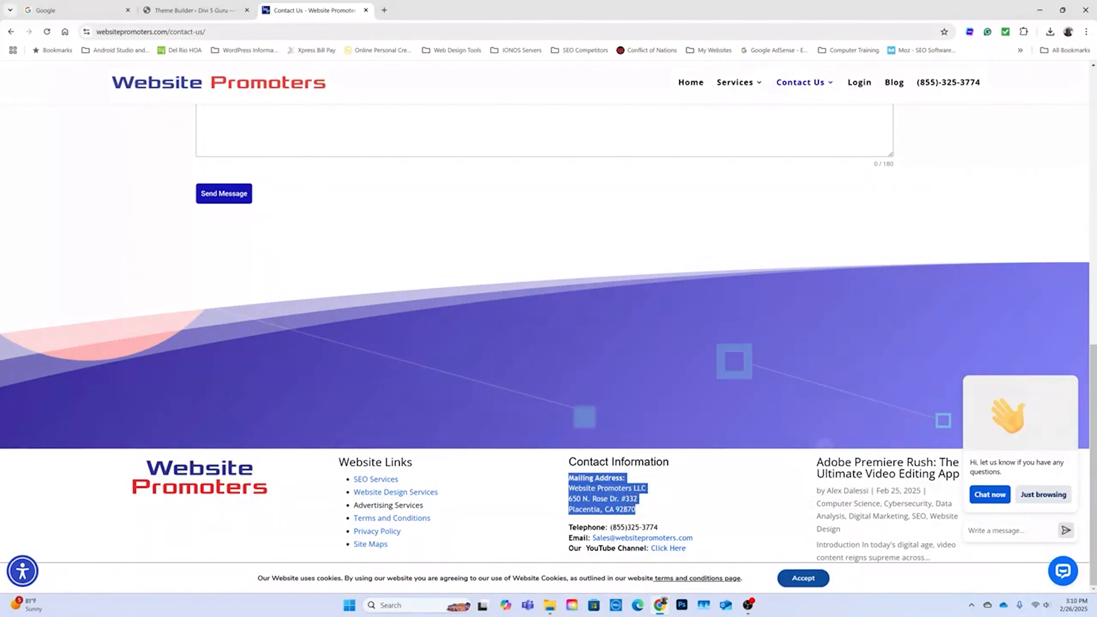
- Return to the Theme Builder browser tab and paste the copied mailing address below the "Contact US:" heading
{"action": "left_click", "coordinate": [210, 11]}
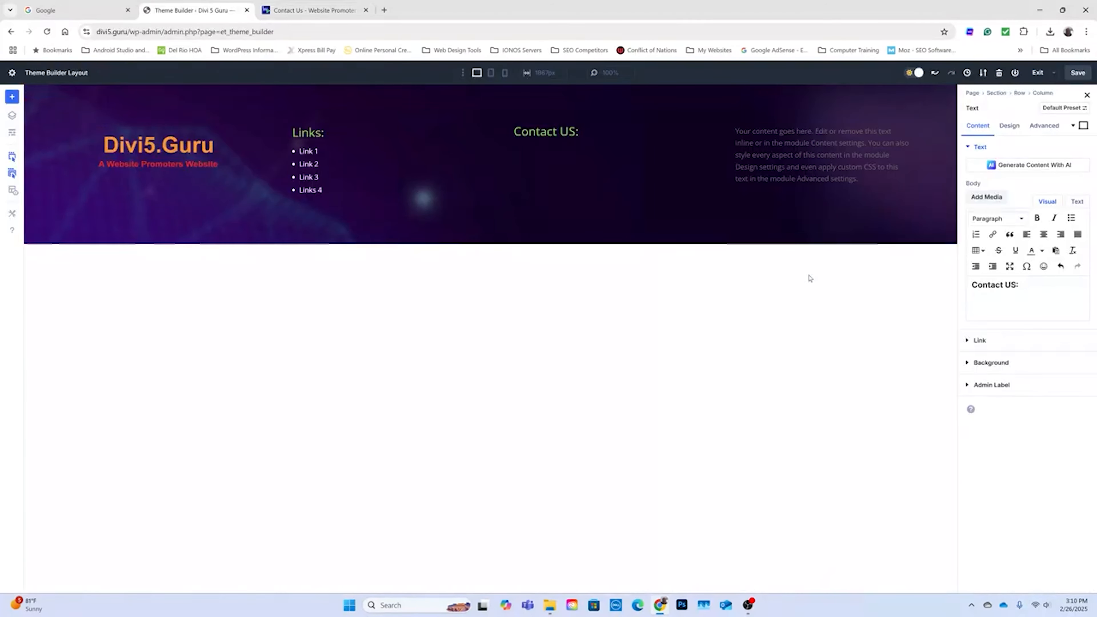
{"action": "right_click", "coordinate": [977, 304]}
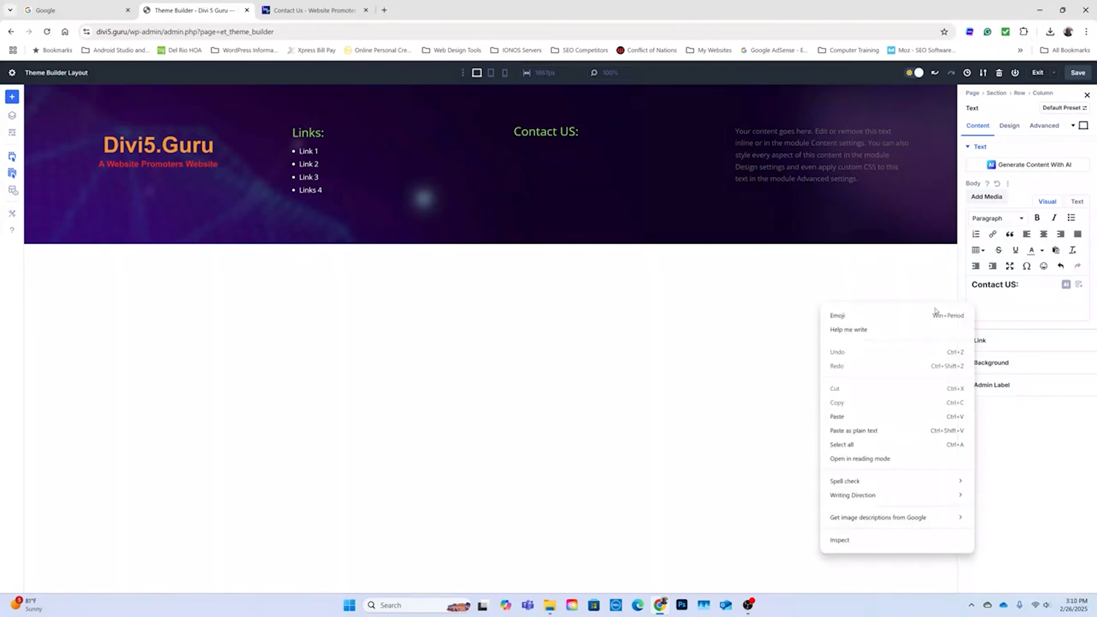
{"action": "left_click", "coordinate": [837, 417]}
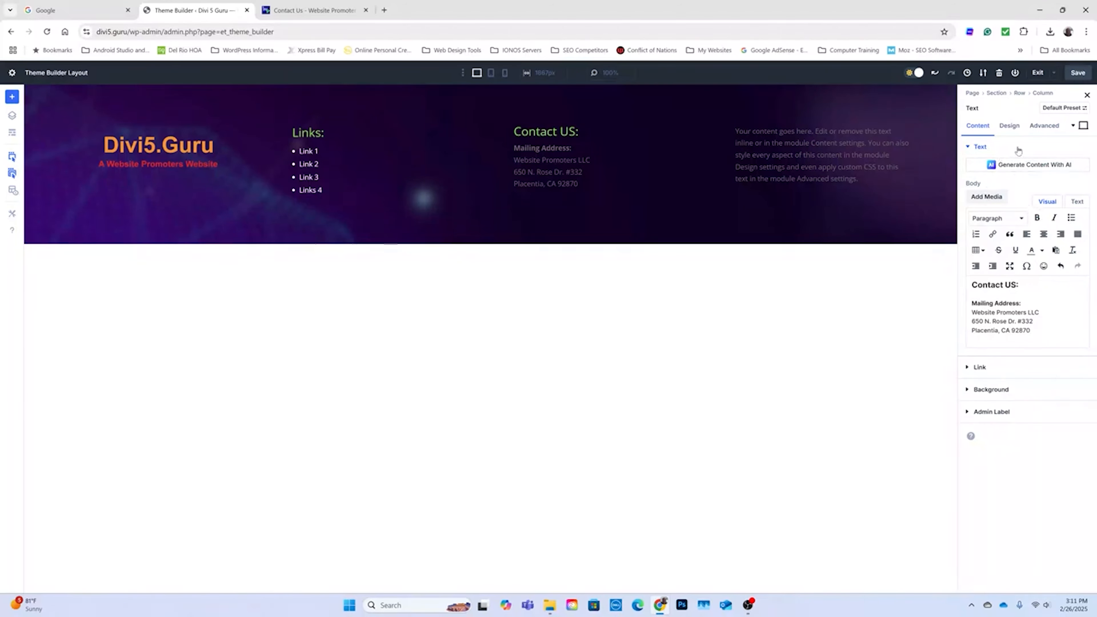
- Set the body text colour of the third column's Text module to the saved white swatch
{"action": "left_click", "coordinate": [1009, 126]}
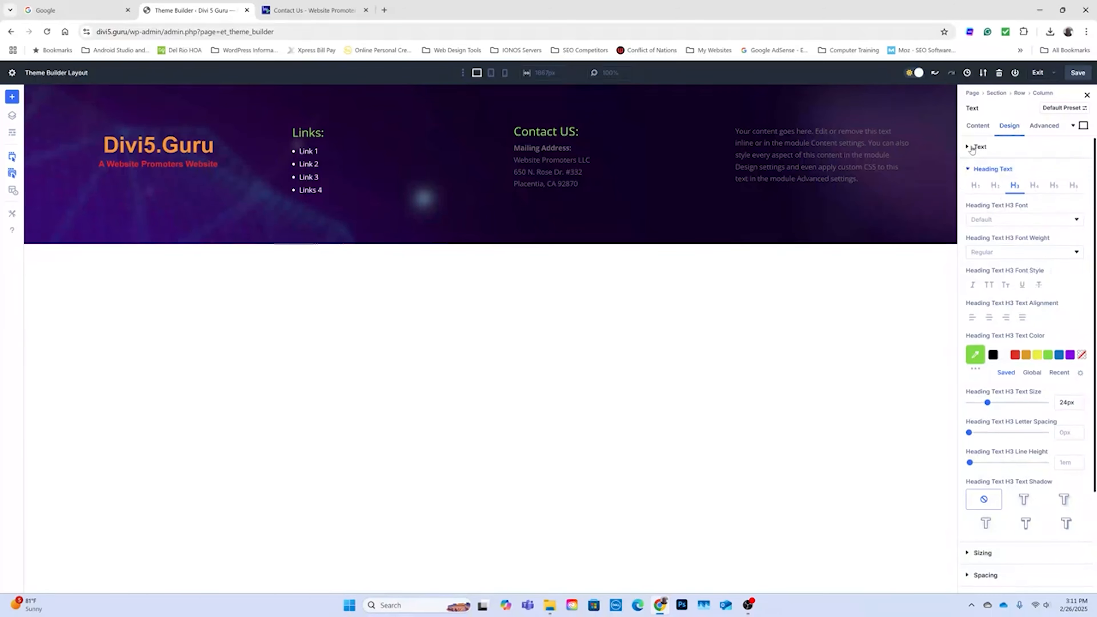
{"action": "left_click", "coordinate": [977, 146]}
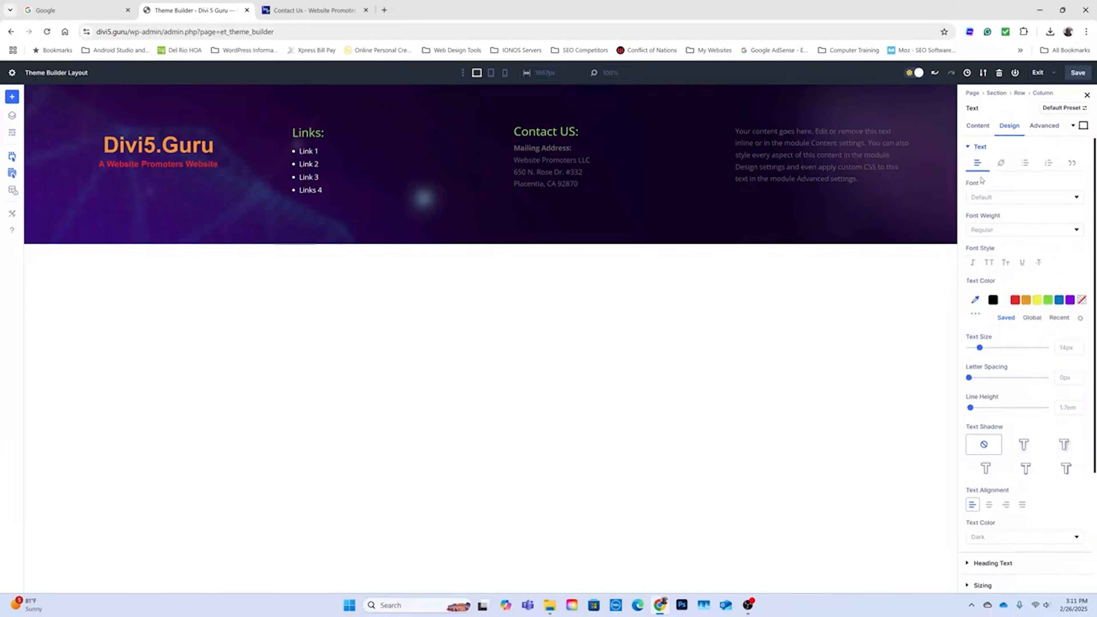
{"action": "left_click", "coordinate": [1005, 300]}
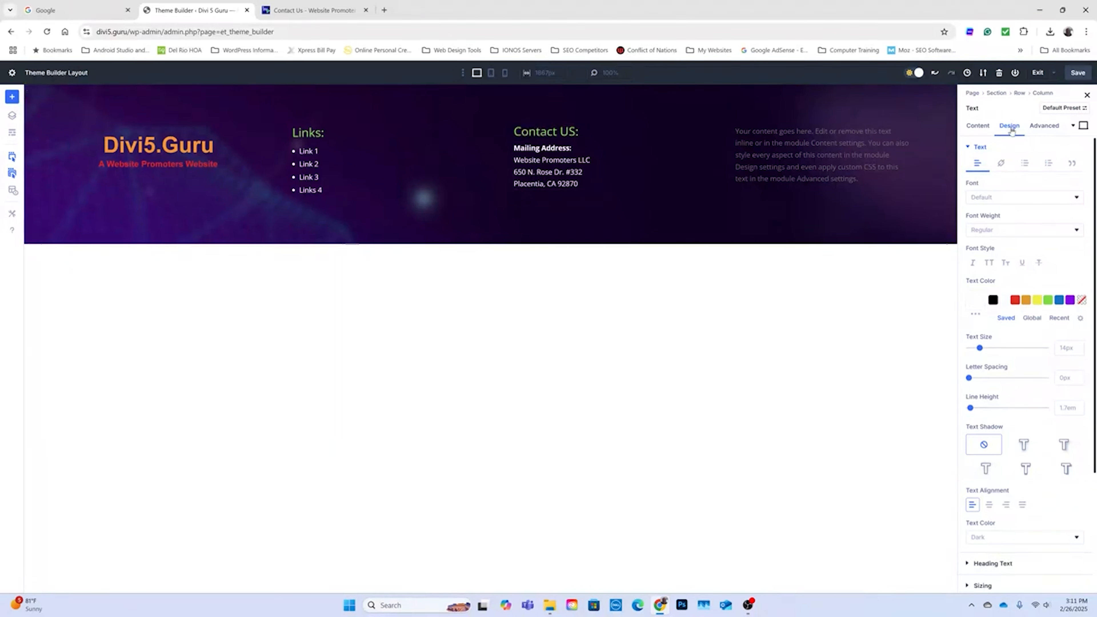
- Set the third column's body text line height to 1.4em and close the module settings
{"action": "scroll", "coordinate": [1005, 201], "scroll_direction": "down", "scroll_amount": 4}
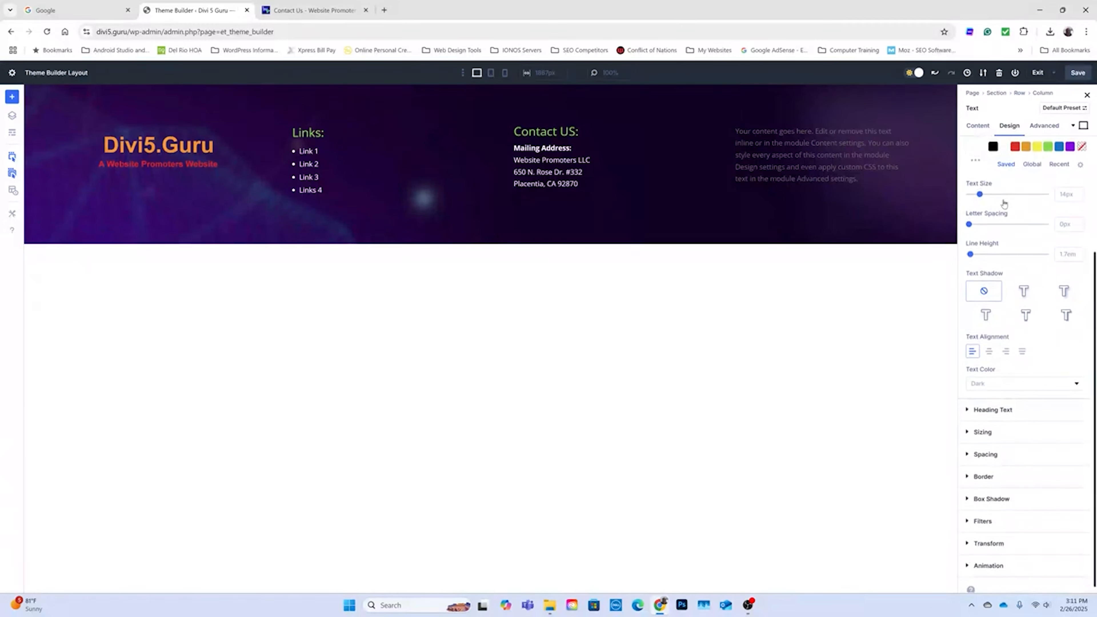
{"action": "scroll", "coordinate": [1005, 202], "scroll_direction": "up", "scroll_amount": 4}
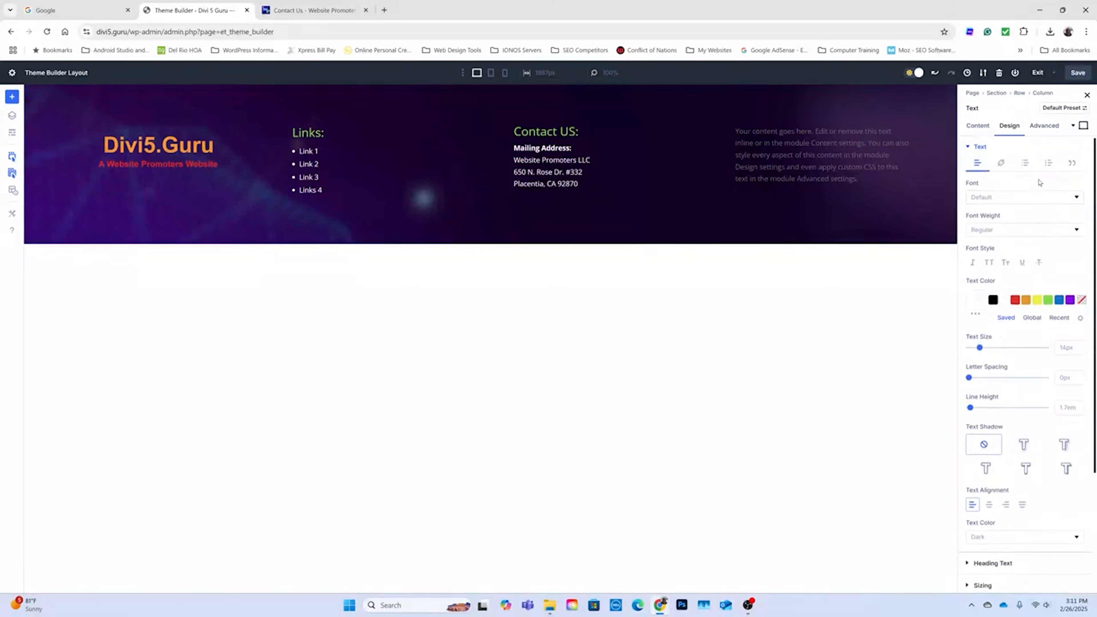
{"action": "scroll", "coordinate": [1054, 309], "scroll_direction": "down", "scroll_amount": 1}
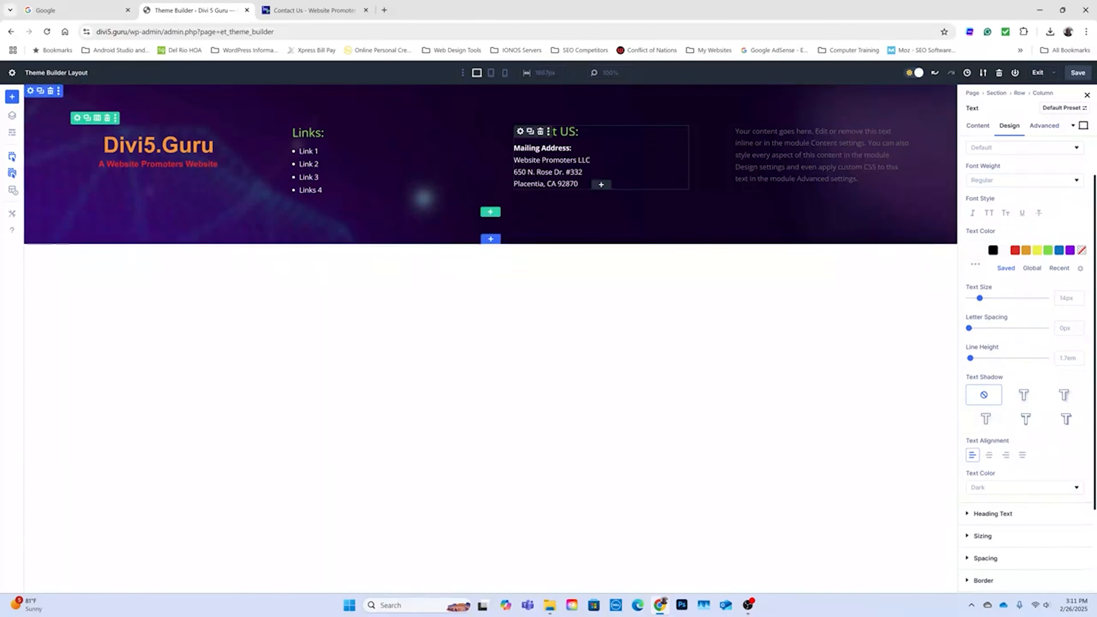
{"action": "left_click", "coordinate": [1079, 361]}
{"action": "left_click", "coordinate": [1079, 362]}
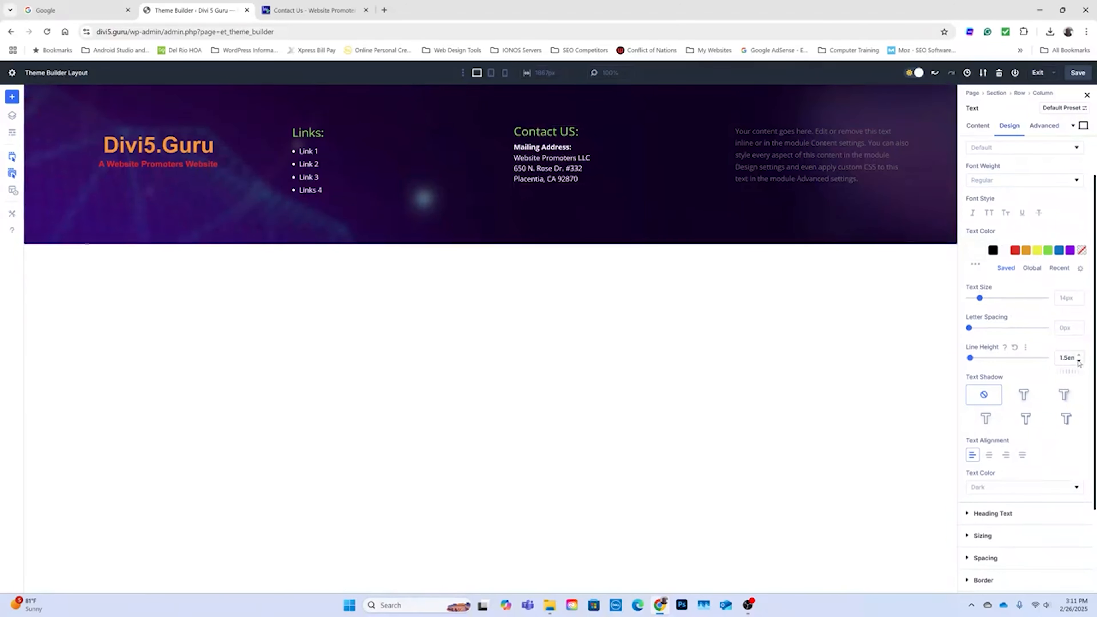
{"action": "left_click", "coordinate": [1078, 362]}
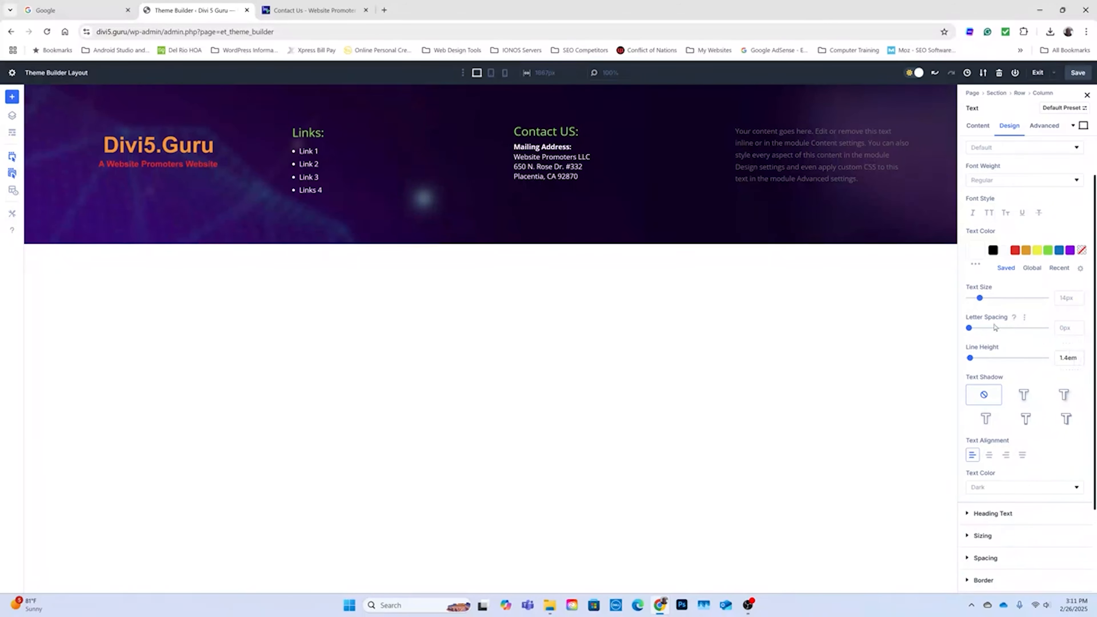
{"action": "left_click", "coordinate": [1087, 96]}
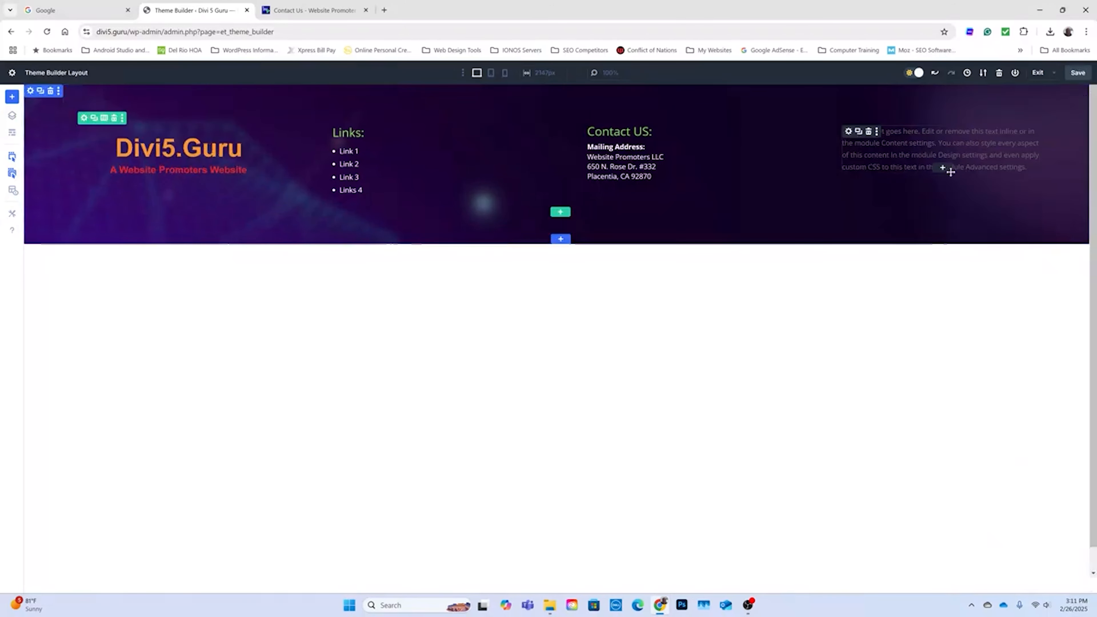
- Replace the placeholder Text module in the fourth footer column with a Social Media Follow module
{"action": "left_click", "coordinate": [848, 132]}
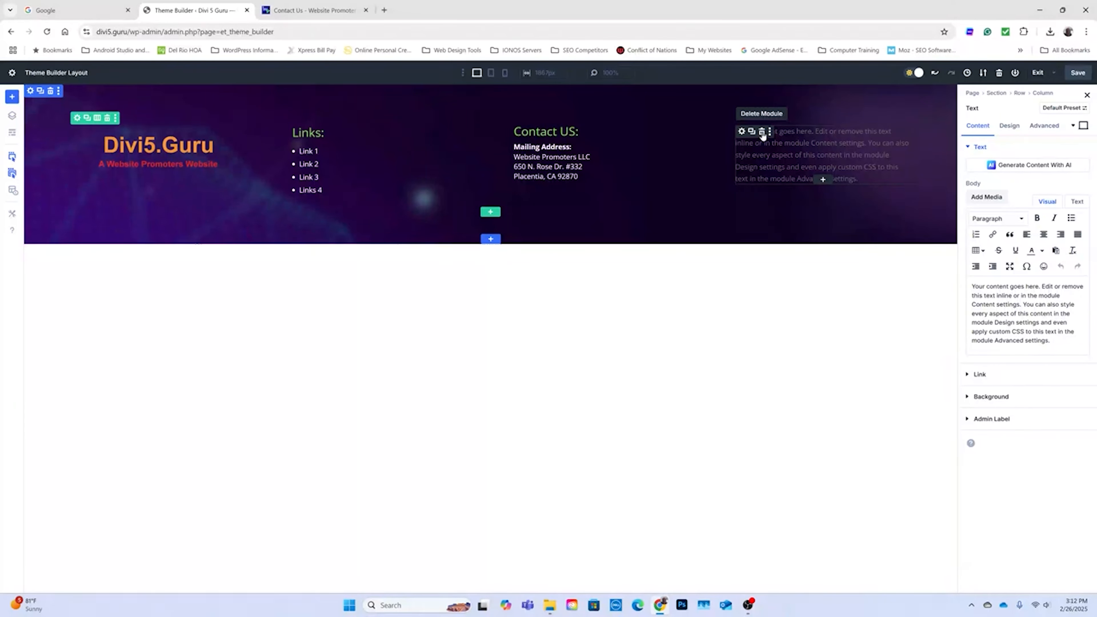
{"action": "left_click", "coordinate": [762, 132]}
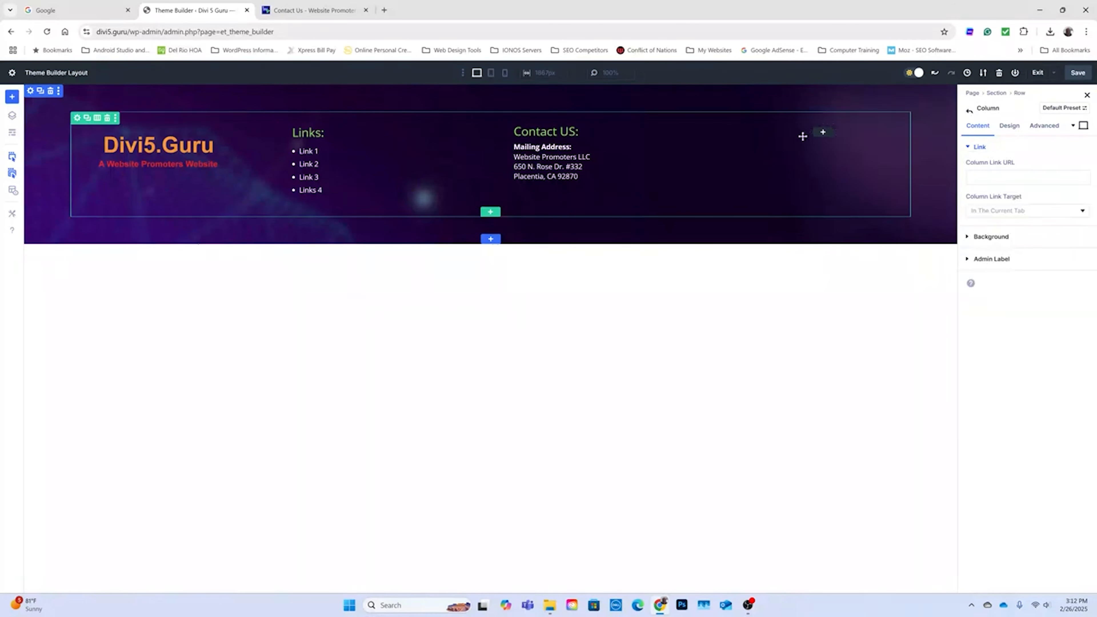
{"action": "left_click", "coordinate": [823, 133]}
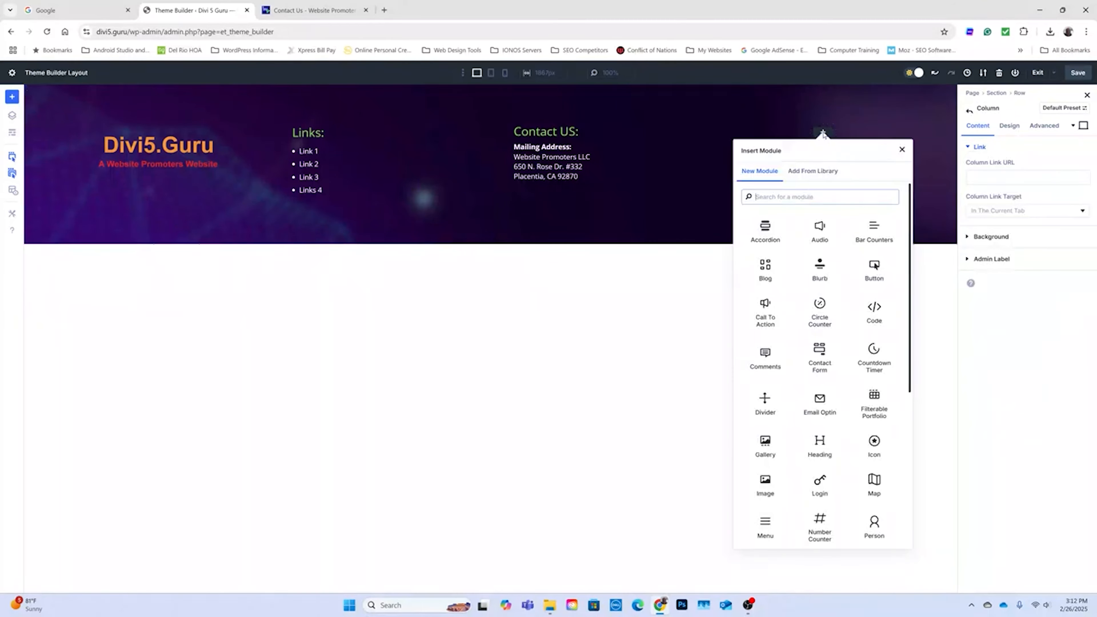
{"action": "left_click", "coordinate": [1088, 96]}
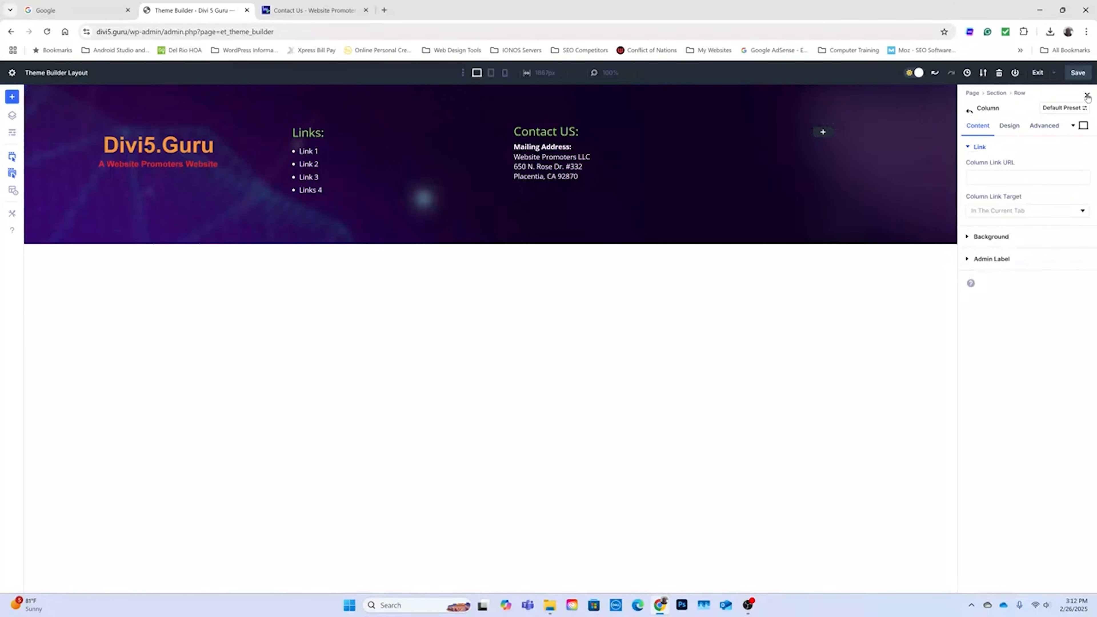
{"action": "left_click", "coordinate": [823, 133]}
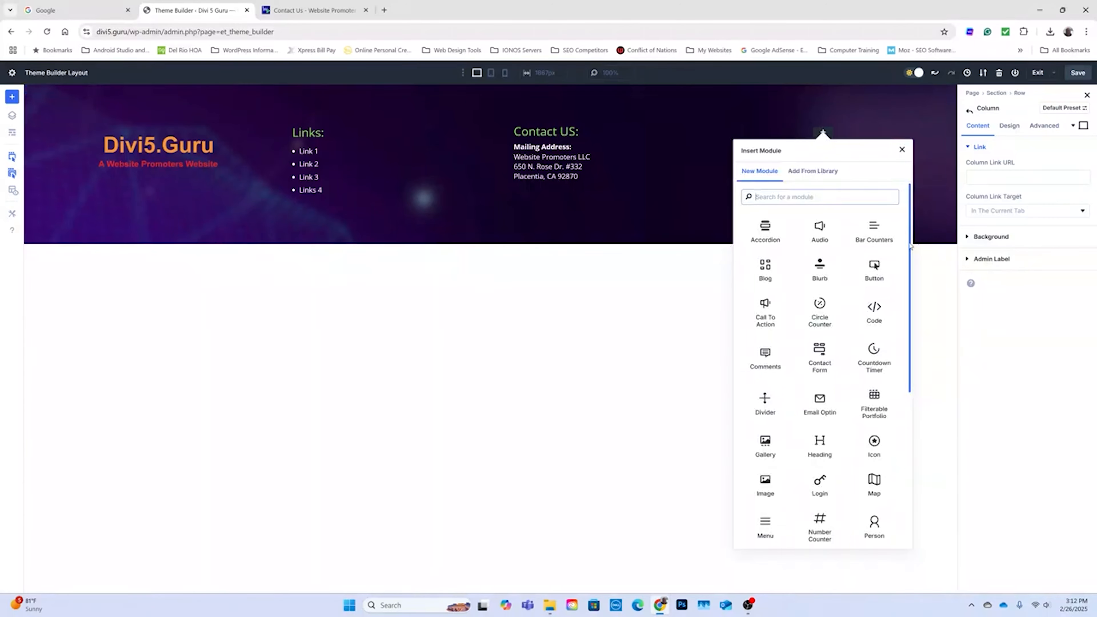
{"action": "left_click_drag", "start_coordinate": [911, 246], "coordinate": [909, 380]}
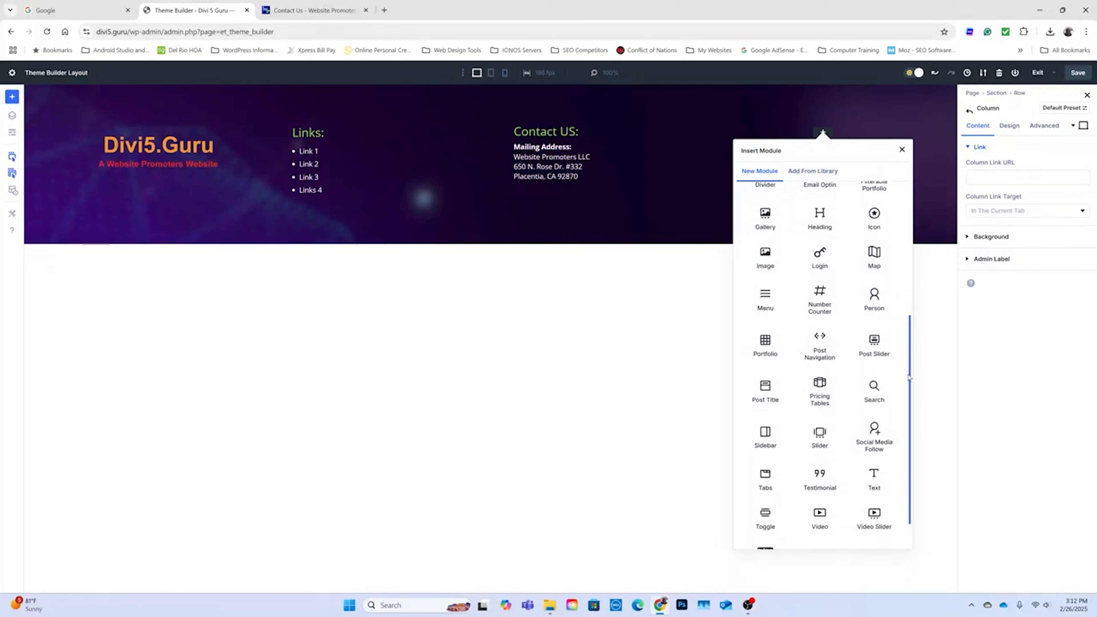
{"action": "left_click", "coordinate": [877, 443]}
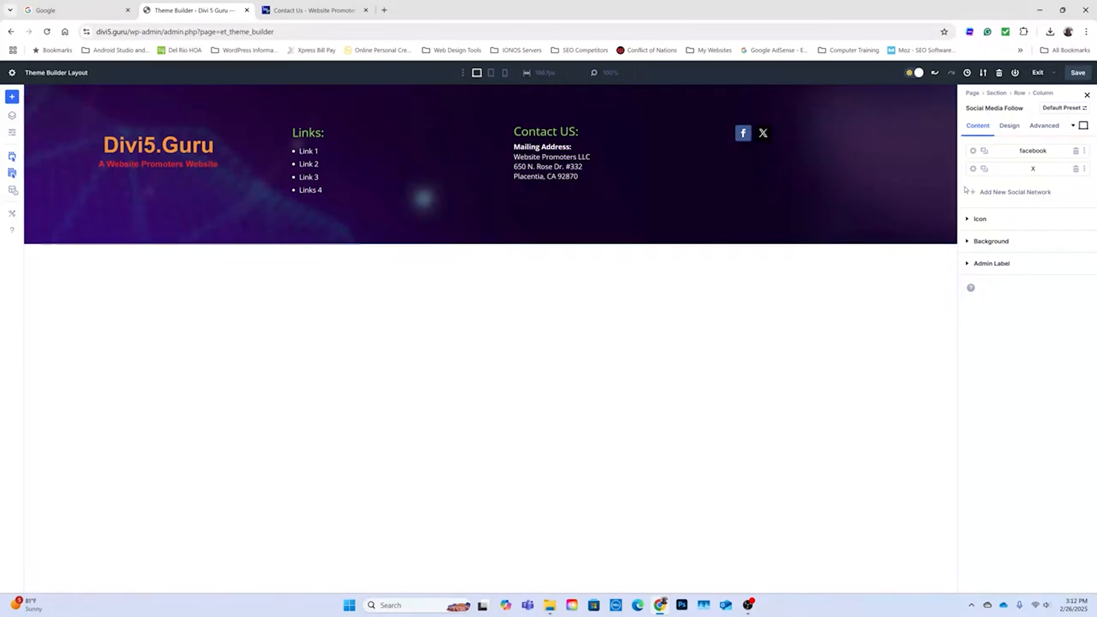
- Add a third social network to the Social Media Follow module and set it to Pinterest
{"action": "left_click", "coordinate": [999, 195]}
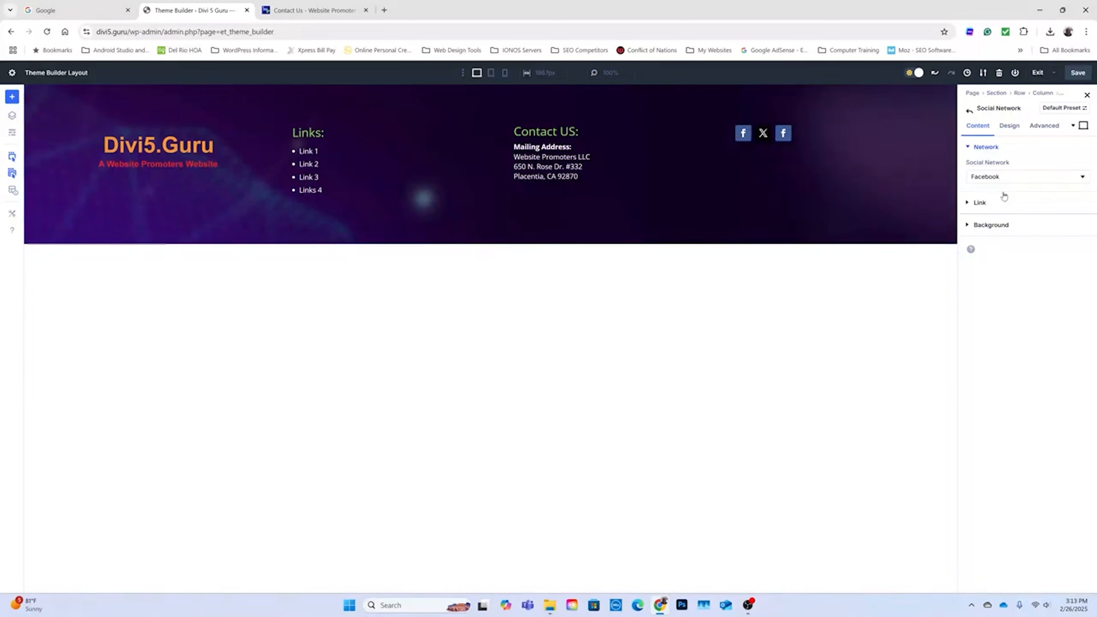
{"action": "left_click", "coordinate": [1083, 177]}
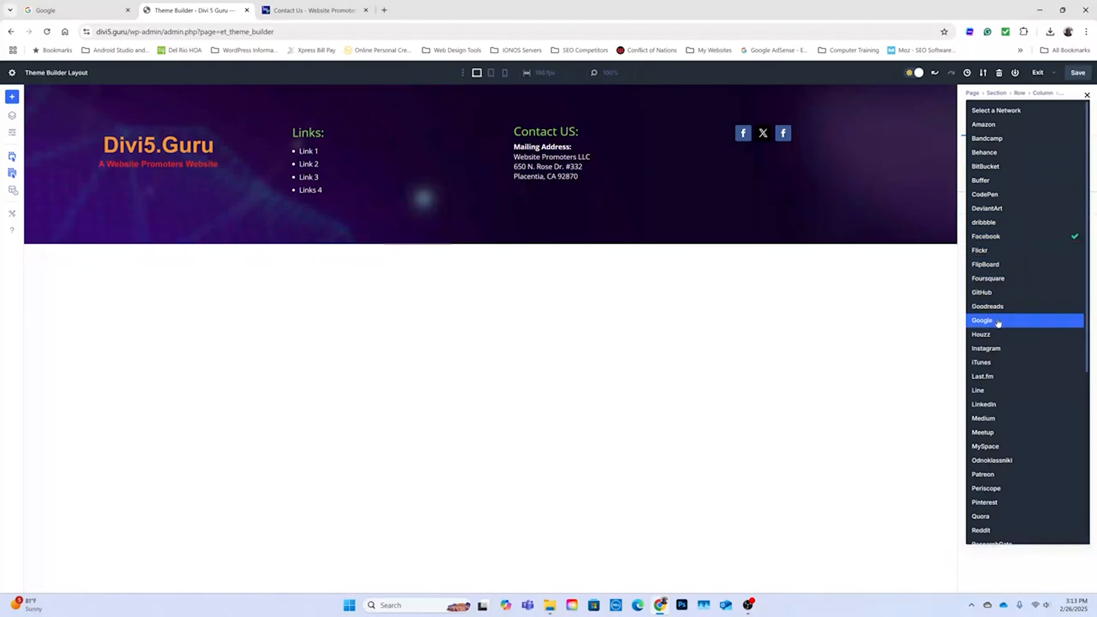
{"action": "scroll", "coordinate": [1024, 421], "scroll_direction": "down", "scroll_amount": 1}
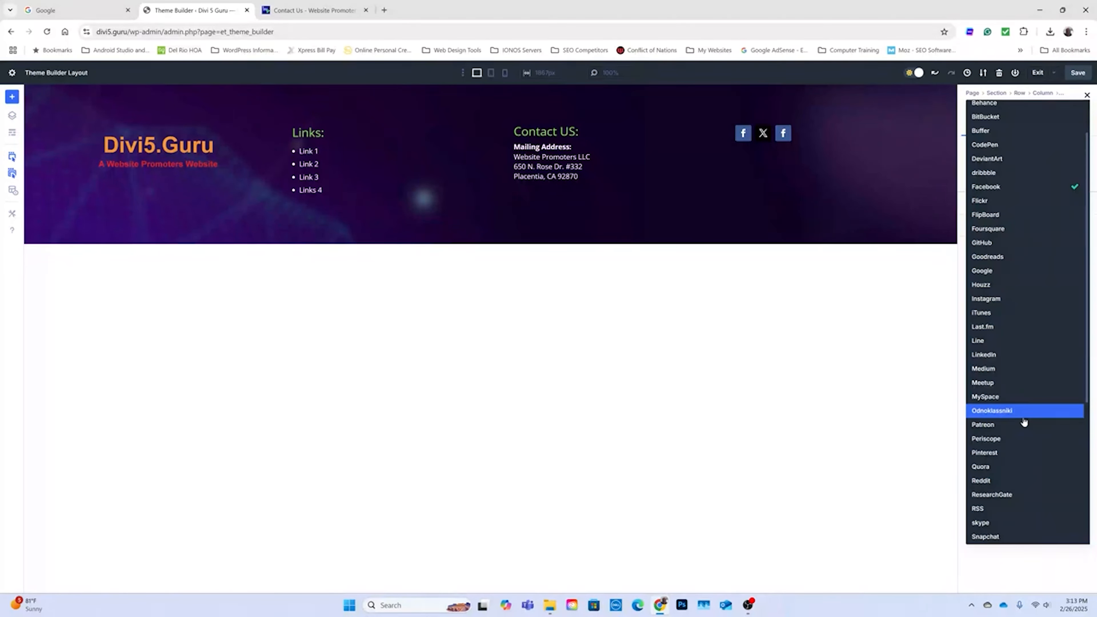
{"action": "scroll", "coordinate": [1024, 422], "scroll_direction": "down", "scroll_amount": 2}
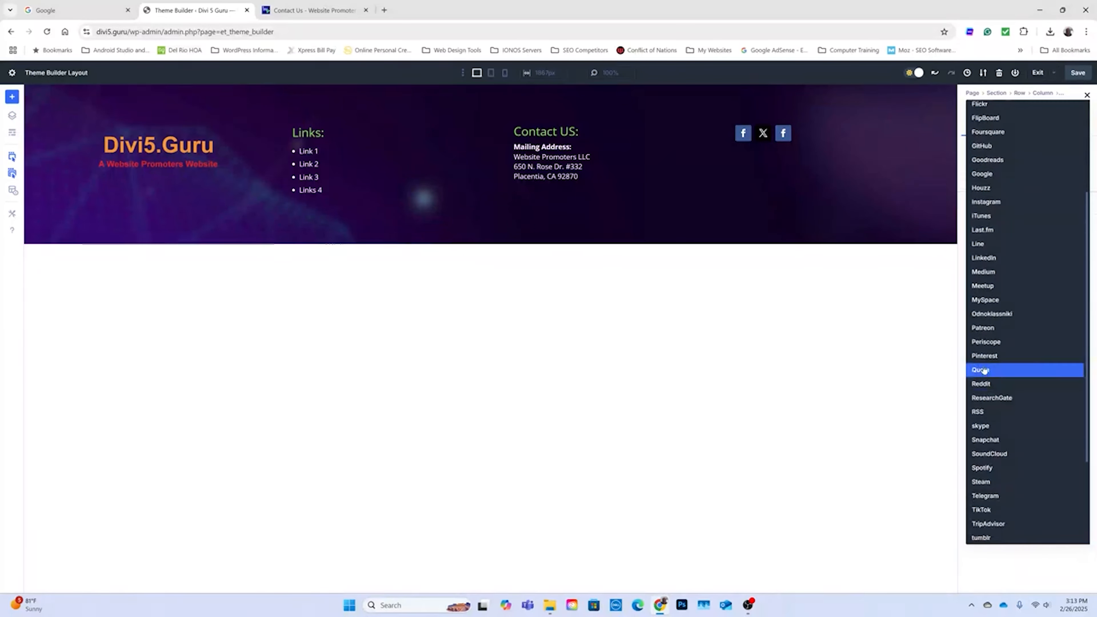
{"action": "left_click", "coordinate": [986, 359]}
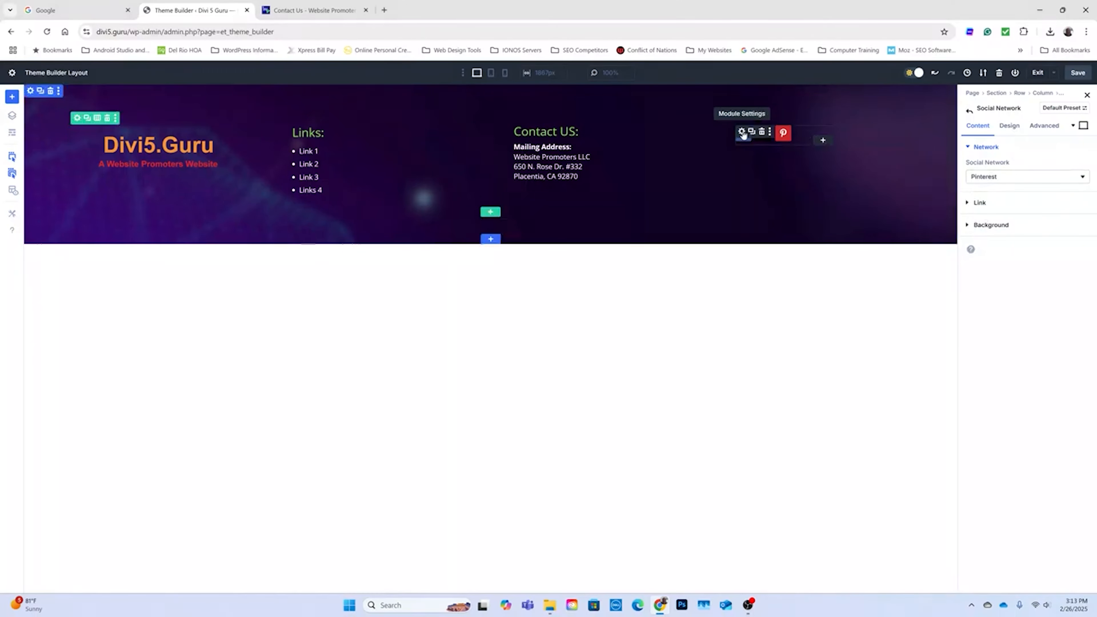
- Add a fourth social network to the Social Media Follow module, set it to Youtube, and close the settings
{"action": "left_click", "coordinate": [742, 131]}
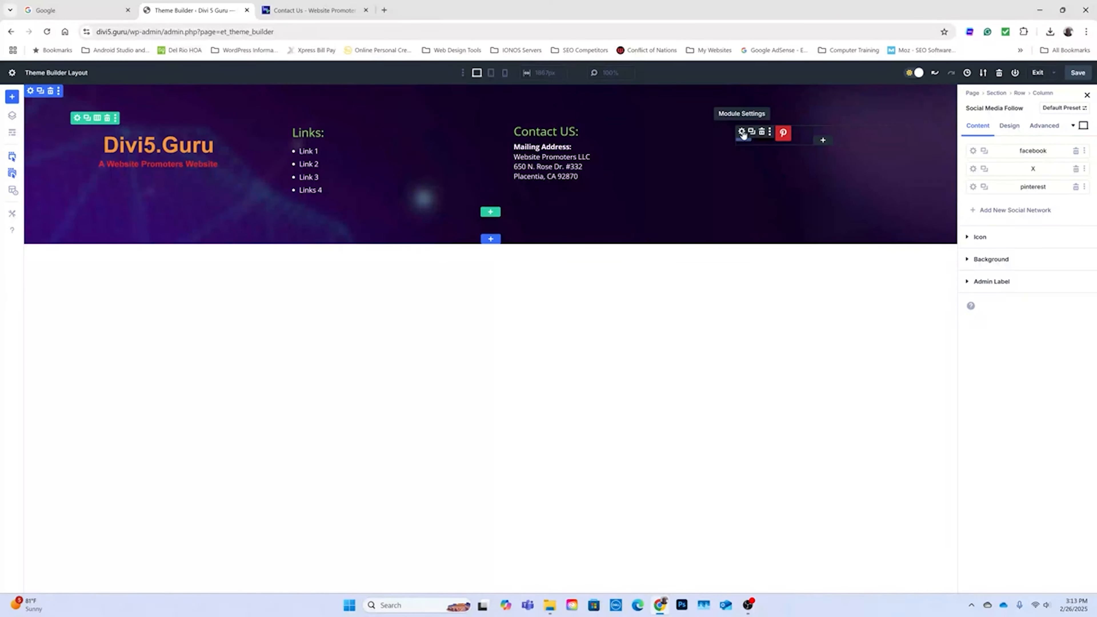
{"action": "left_click", "coordinate": [1023, 212]}
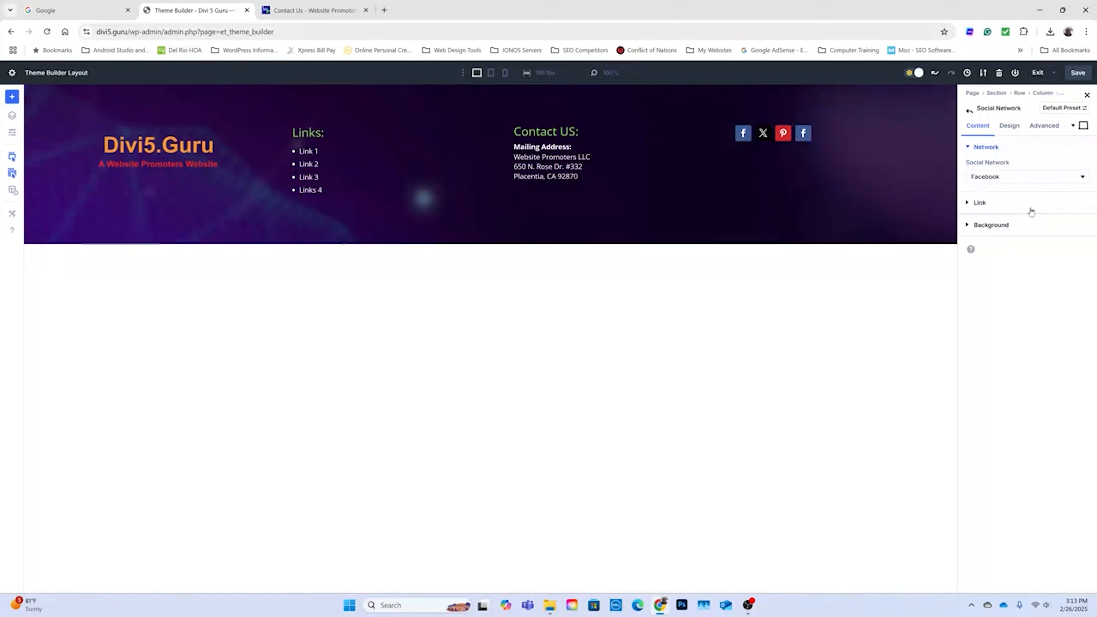
{"action": "left_click", "coordinate": [1084, 177]}
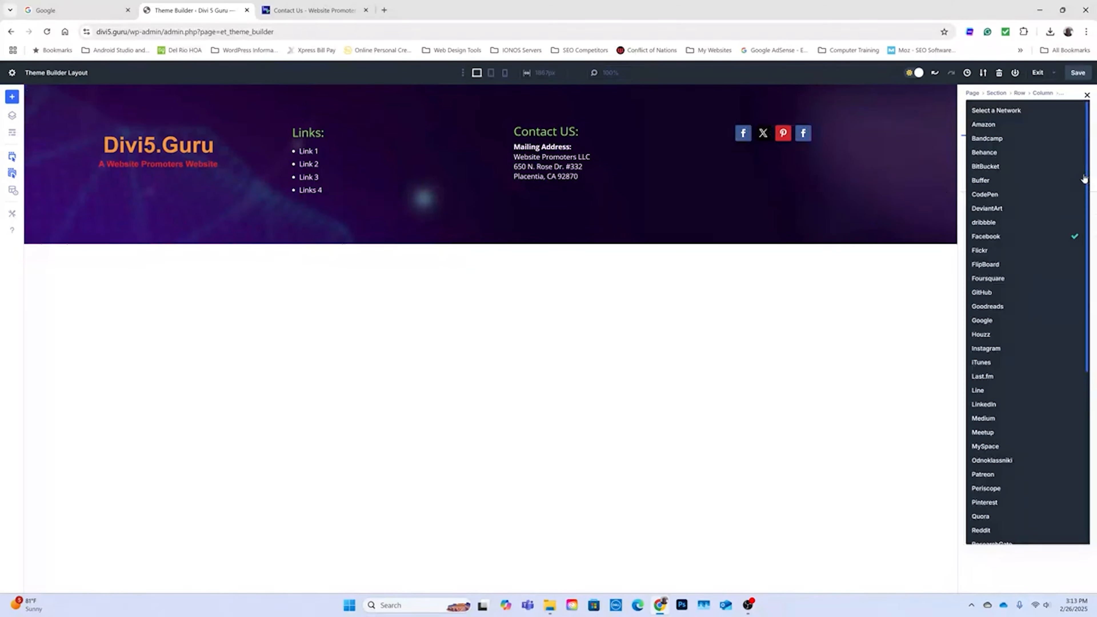
{"action": "left_click_drag", "start_coordinate": [1088, 255], "coordinate": [1088, 425]}
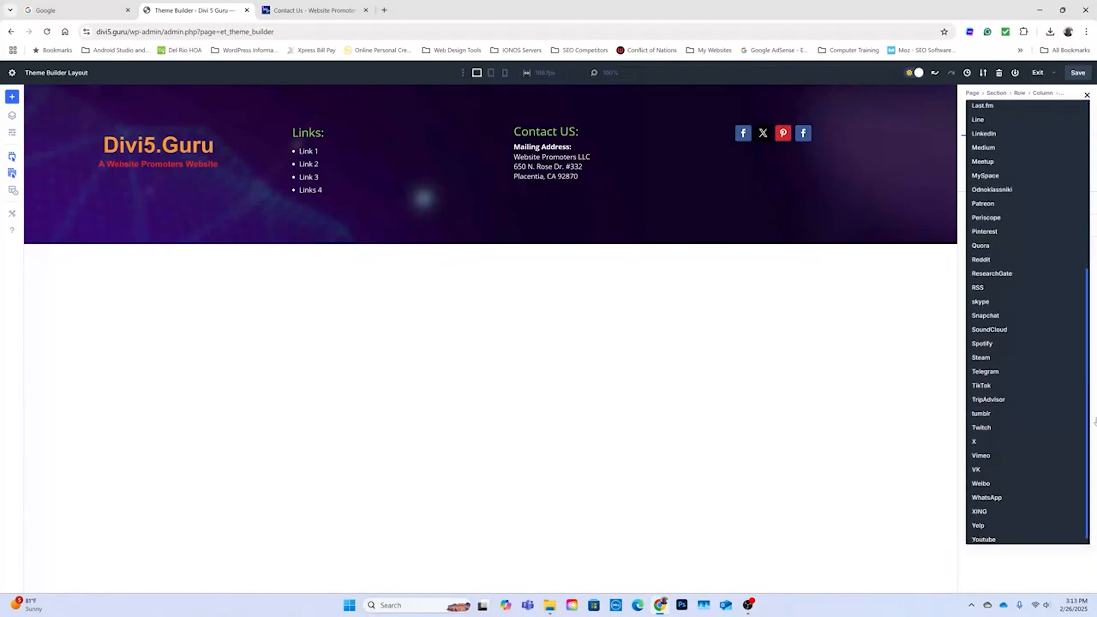
{"action": "left_click", "coordinate": [985, 538]}
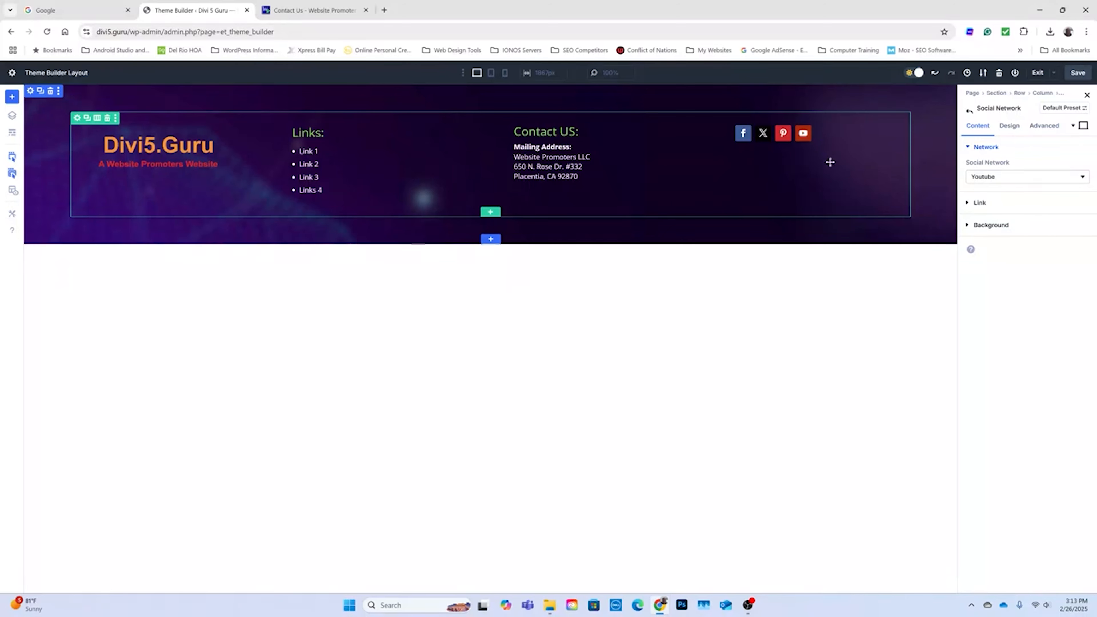
{"action": "left_click", "coordinate": [1089, 96]}
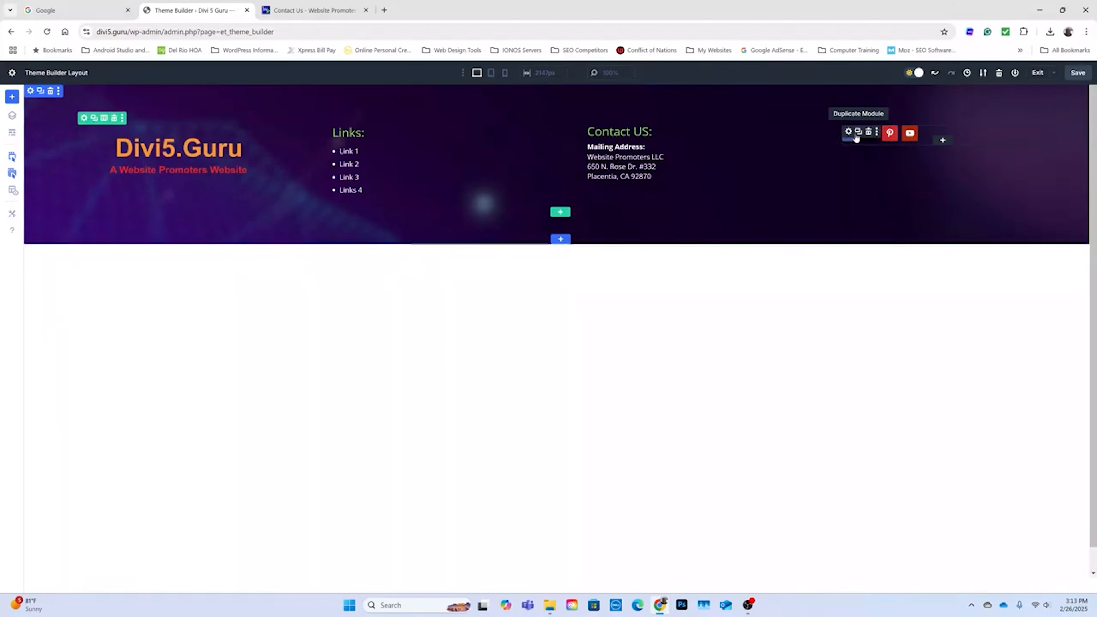
{"action": "left_click", "coordinate": [849, 132]}
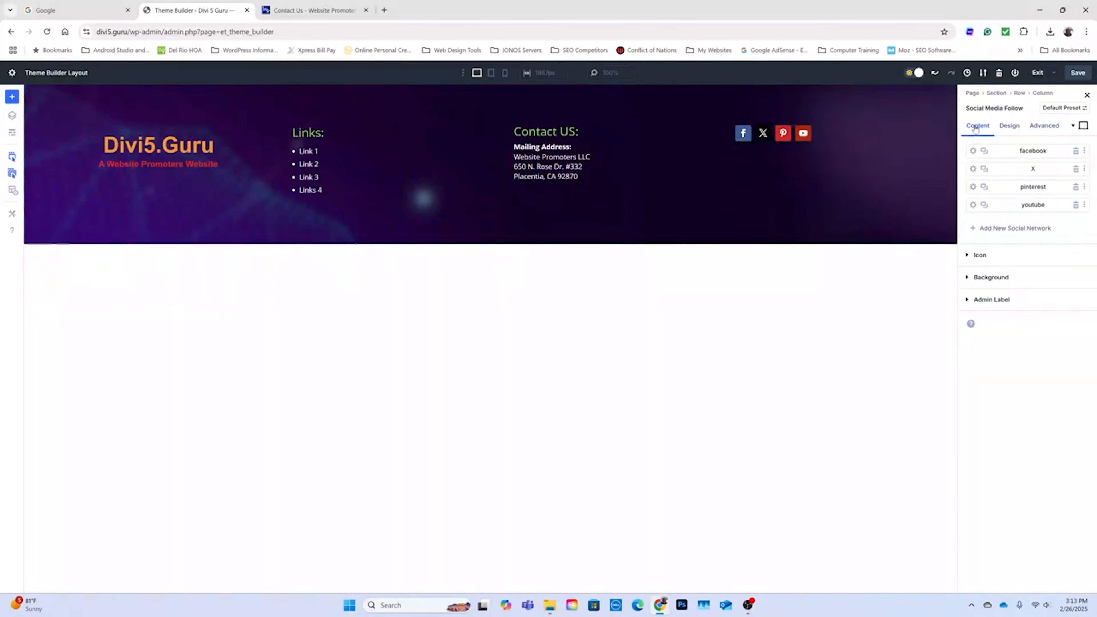
{"action": "left_click", "coordinate": [1010, 127]}
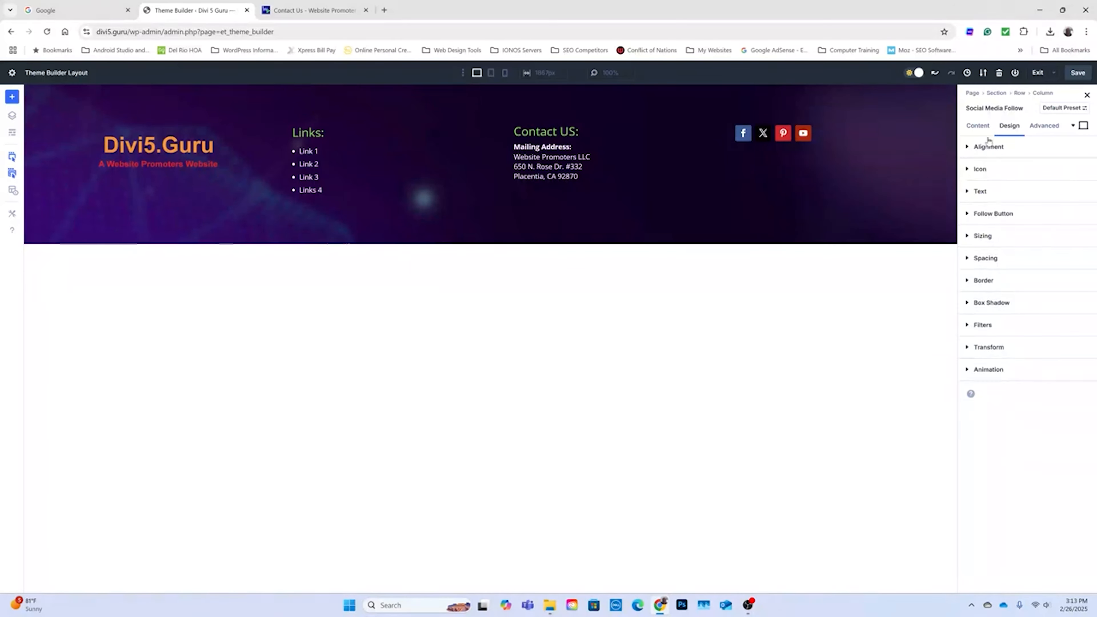
{"action": "left_click", "coordinate": [1044, 125]}
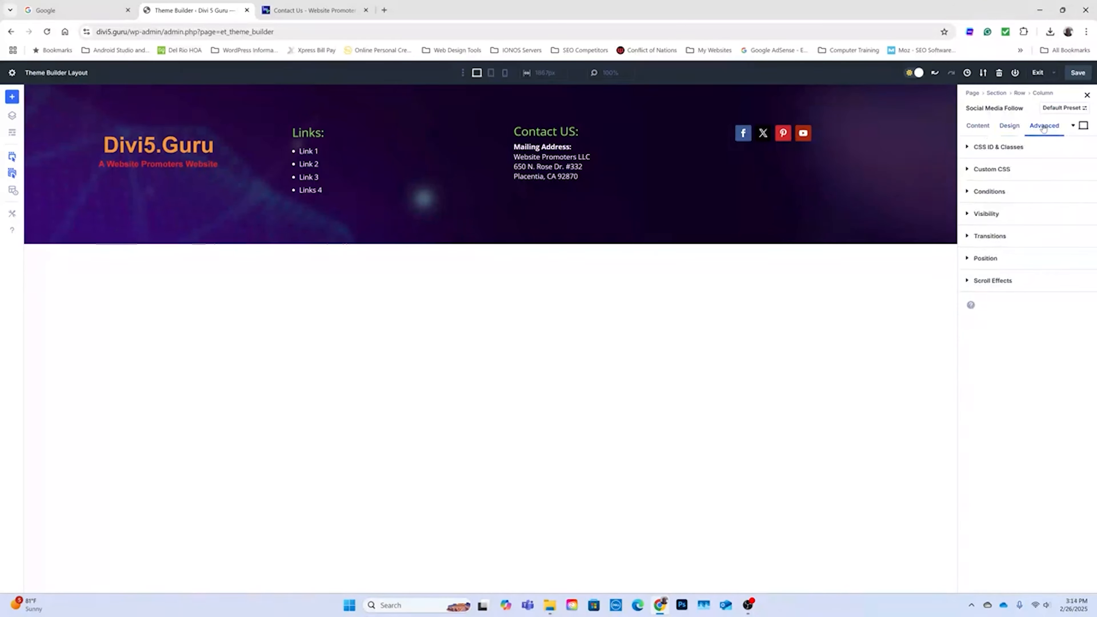
{"action": "left_click", "coordinate": [979, 126]}
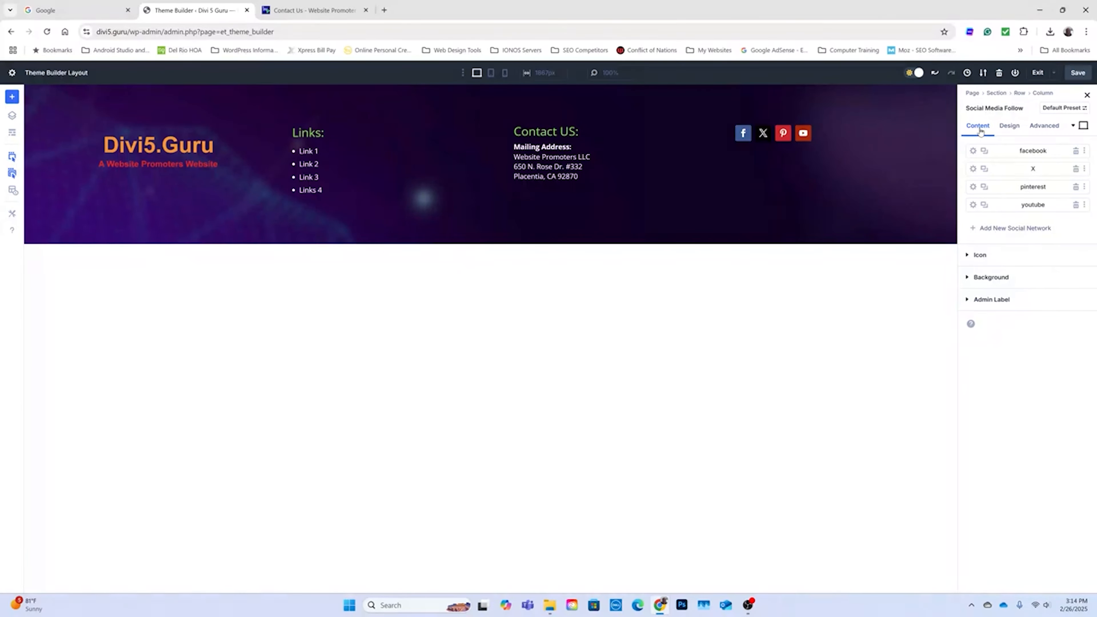
{"action": "left_click", "coordinate": [1087, 95]}
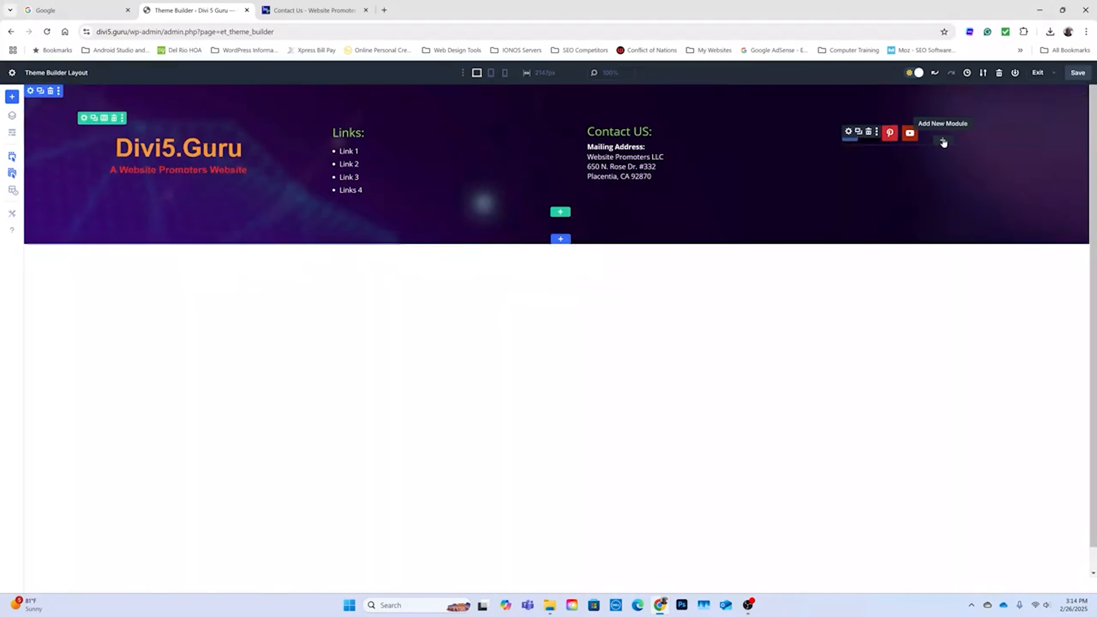
- Add a Text module below the social icons and replace its placeholder content with "Our Social Links:"
{"action": "left_click", "coordinate": [943, 141]}
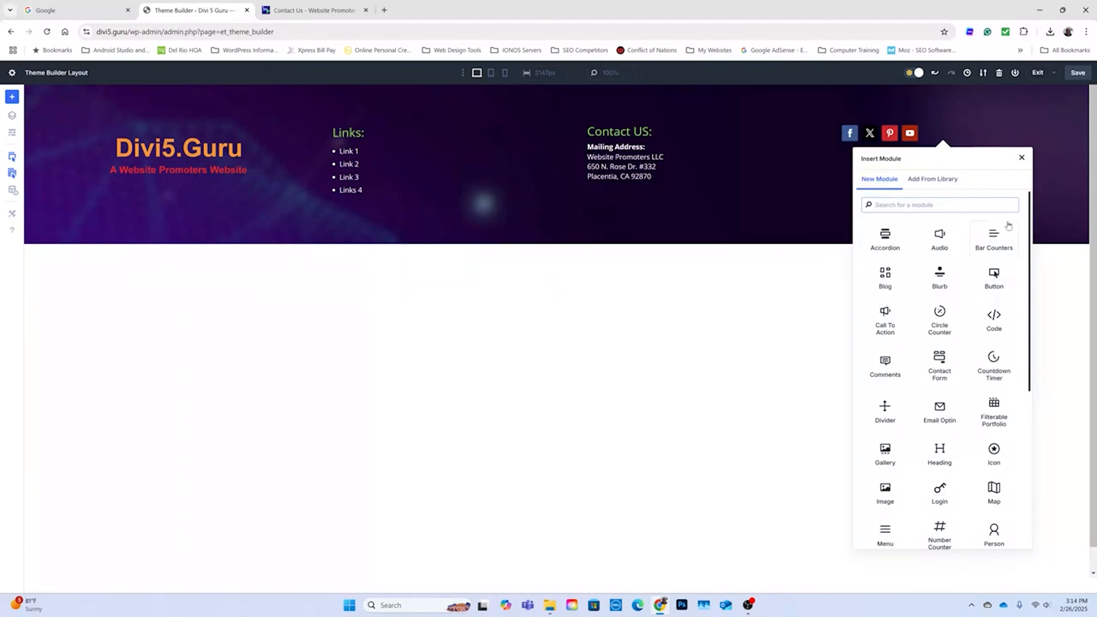
{"action": "scroll", "coordinate": [951, 346], "scroll_direction": "down", "scroll_amount": 5}
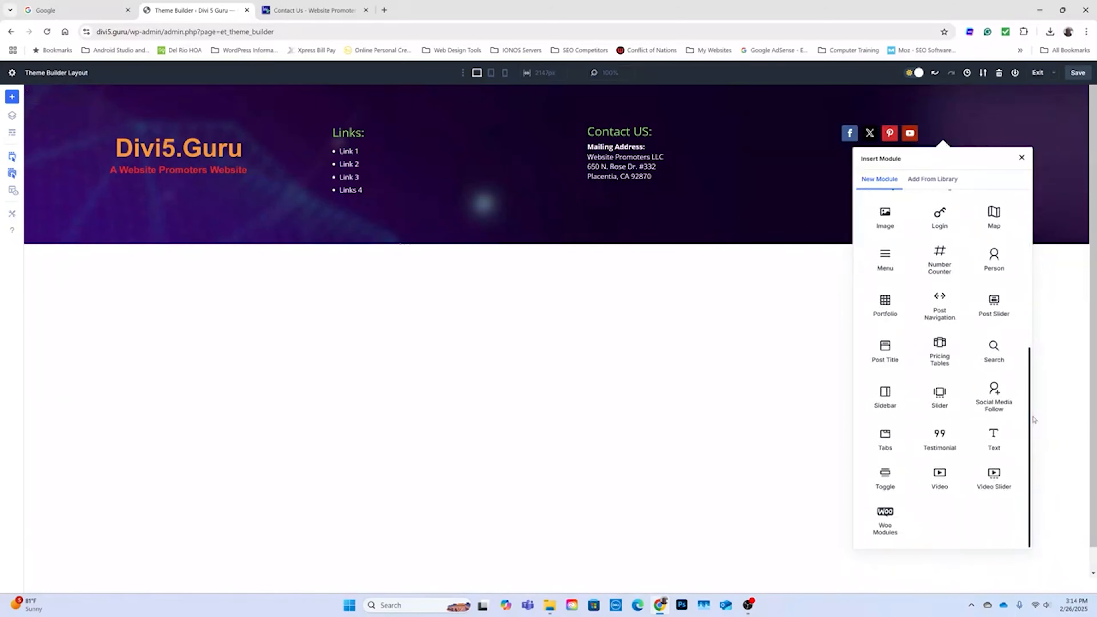
{"action": "left_click", "coordinate": [994, 440]}
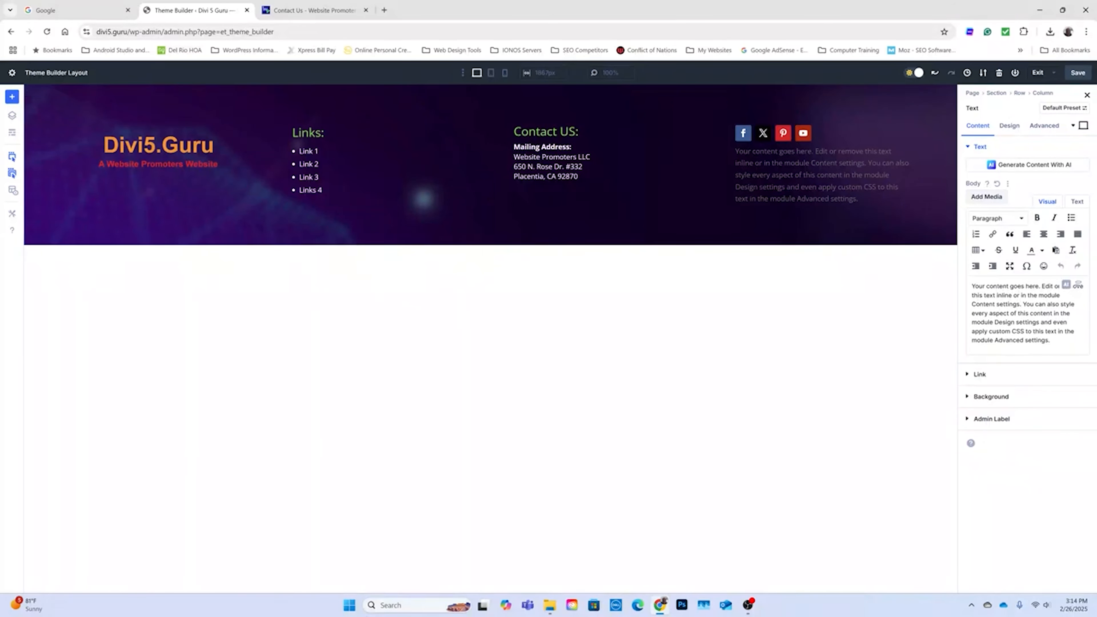
{"action": "left_click_drag", "start_coordinate": [973, 285], "coordinate": [1045, 341]}
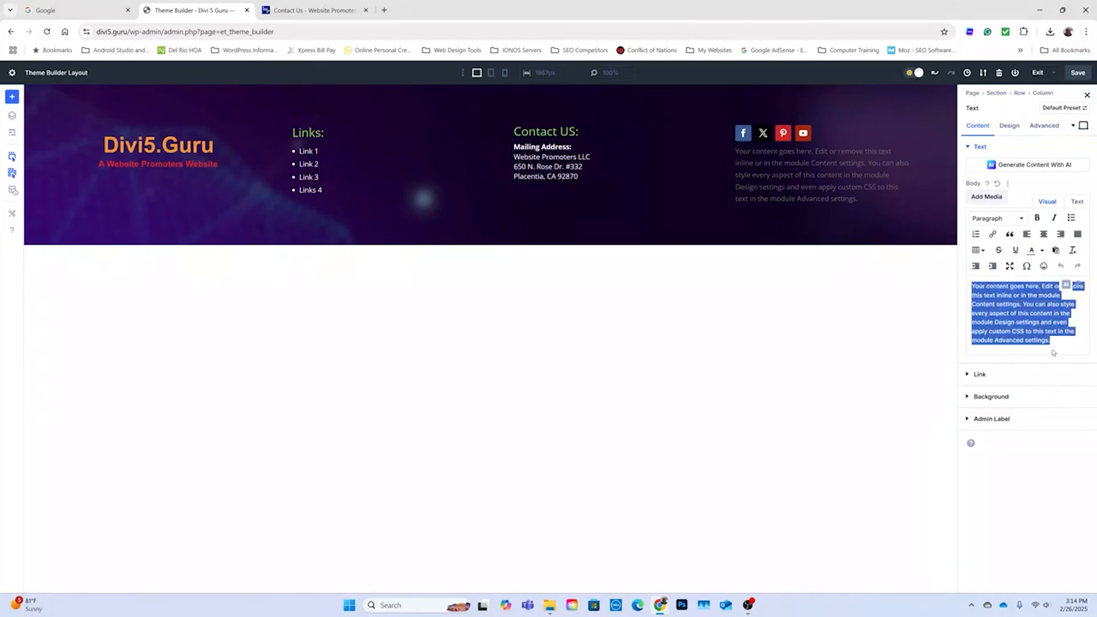
{"action": "type", "text": "O"}
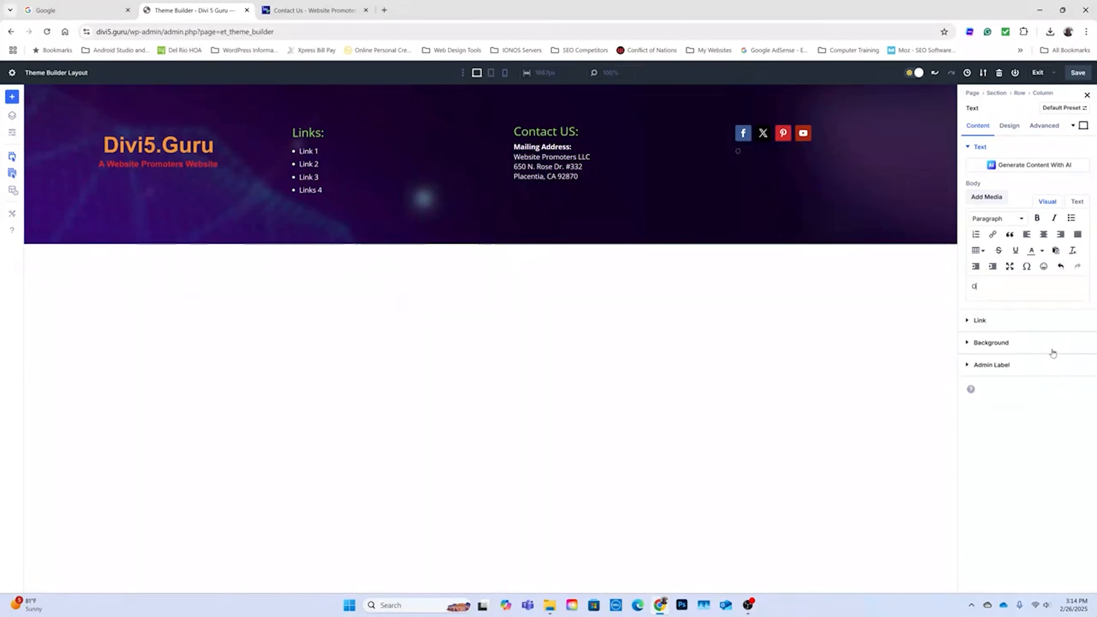
{"action": "type", "text": "ur"}
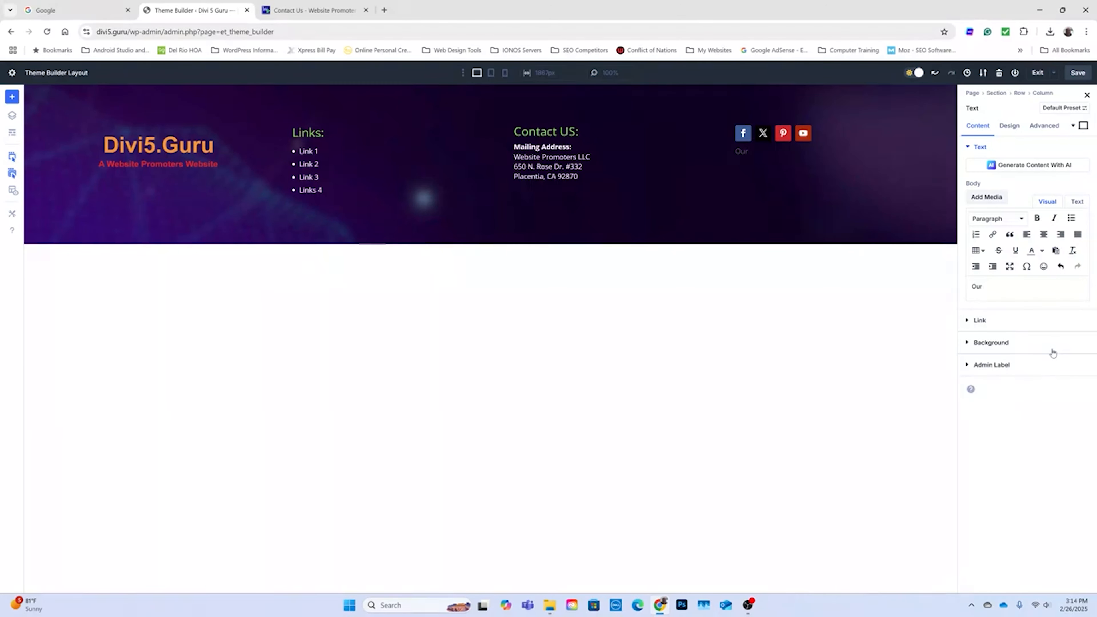
{"action": "type", "text": " Social Links:"}
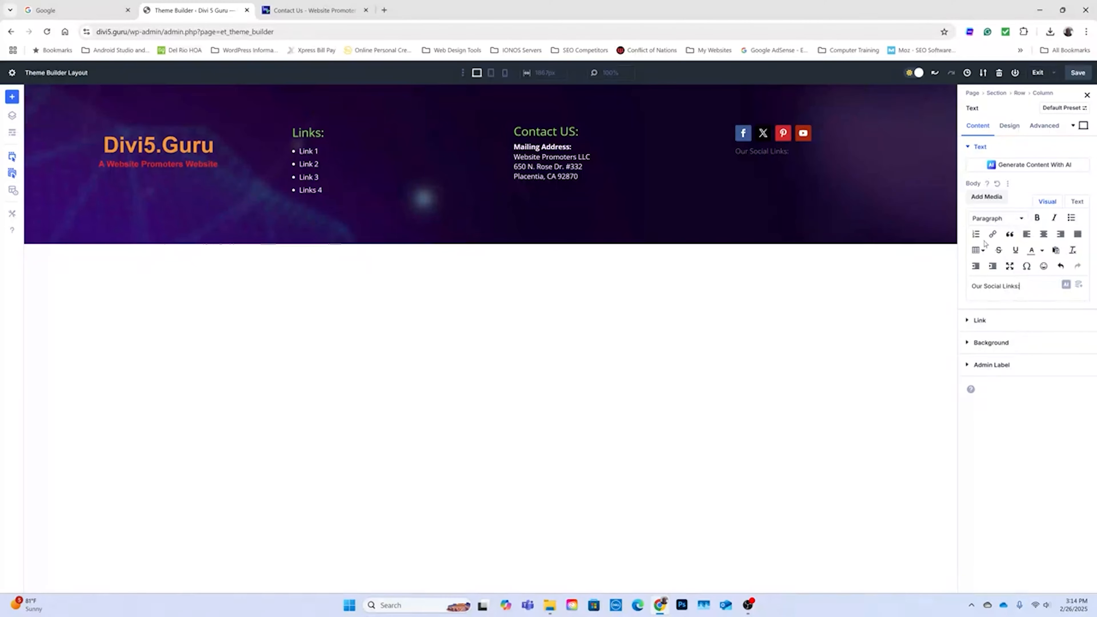
- Format the "Our Social Links:" text as Heading 3
{"action": "left_click_drag", "start_coordinate": [971, 286], "coordinate": [1018, 286]}
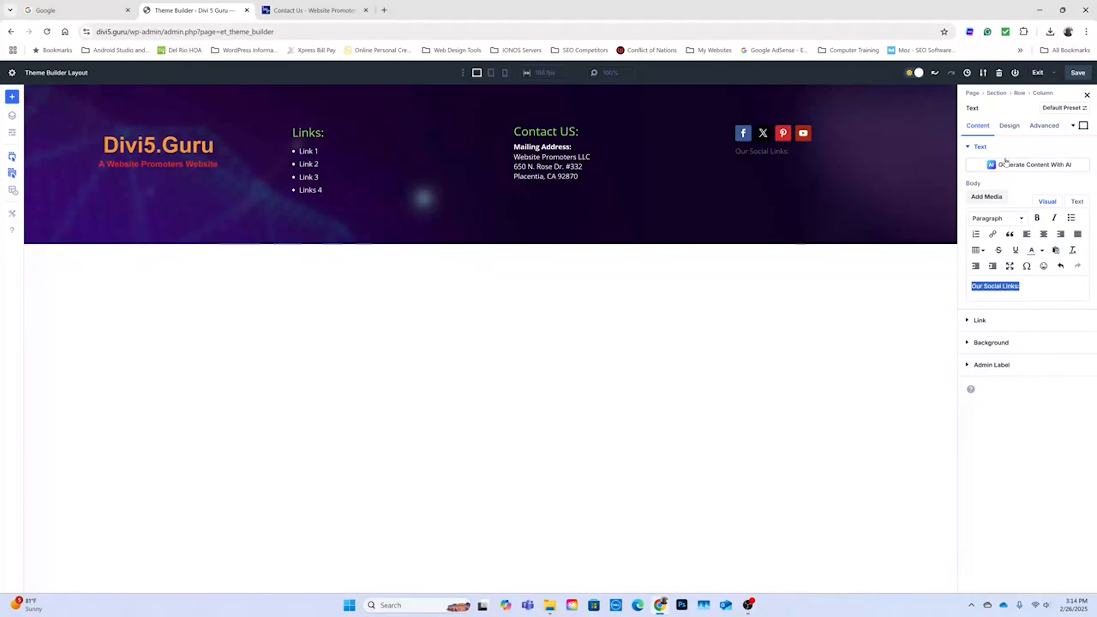
{"action": "left_click", "coordinate": [1023, 219]}
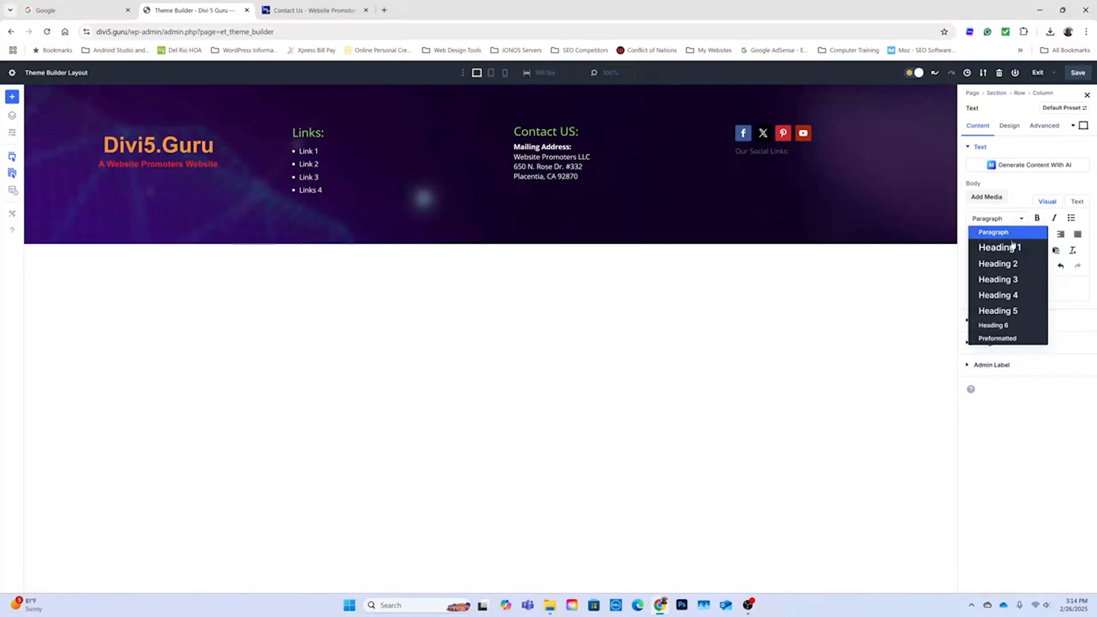
{"action": "left_click", "coordinate": [1007, 282]}
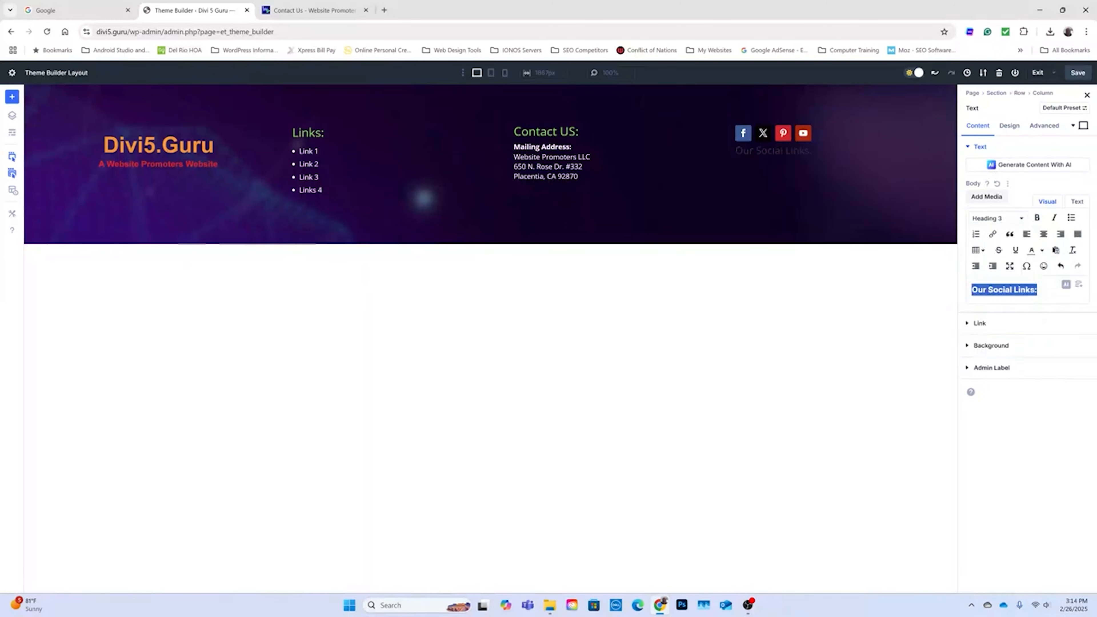
- Colour the "Our Social Links:" H3 heading green and move its Text module above the social icons
{"action": "left_click", "coordinate": [1010, 125]}
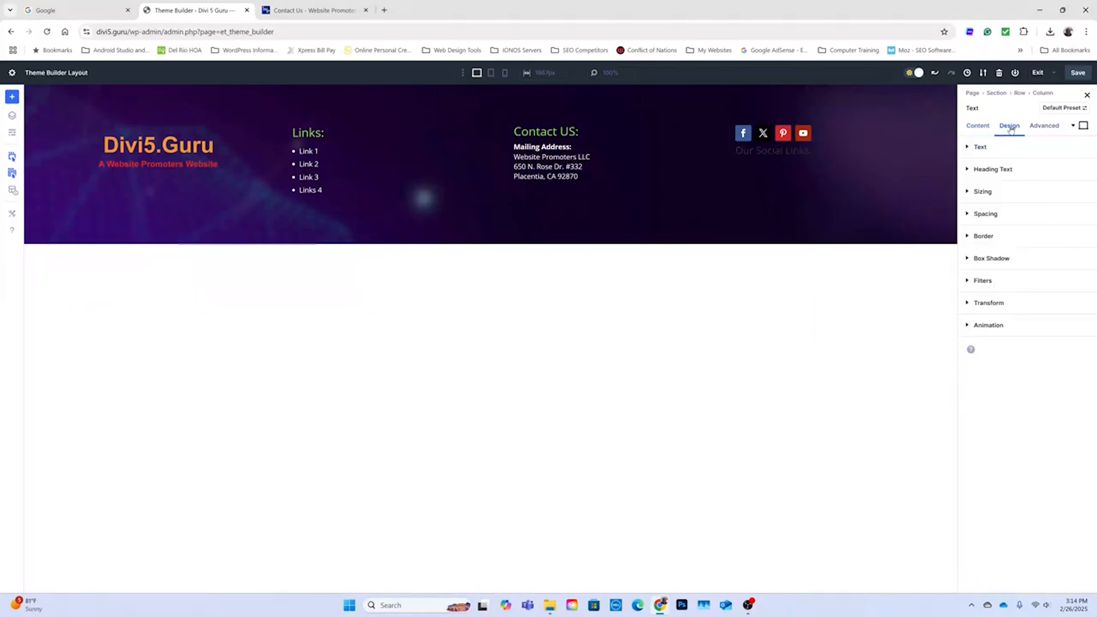
{"action": "left_click", "coordinate": [994, 169]}
{"action": "left_click", "coordinate": [1015, 185]}
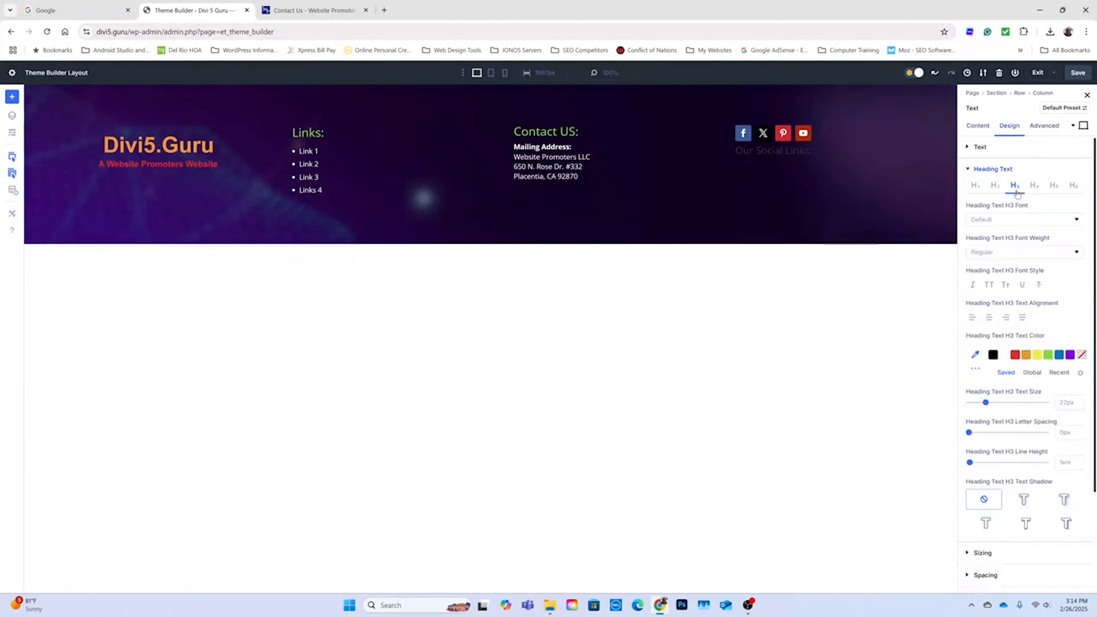
{"action": "left_click", "coordinate": [1049, 355]}
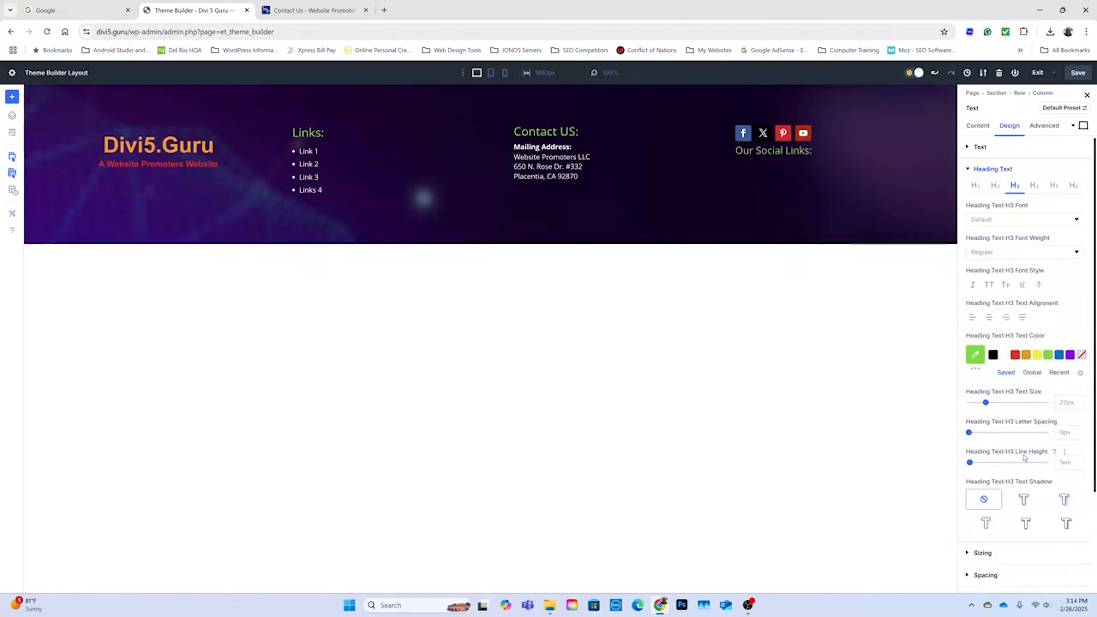
{"action": "left_click", "coordinate": [1088, 96]}
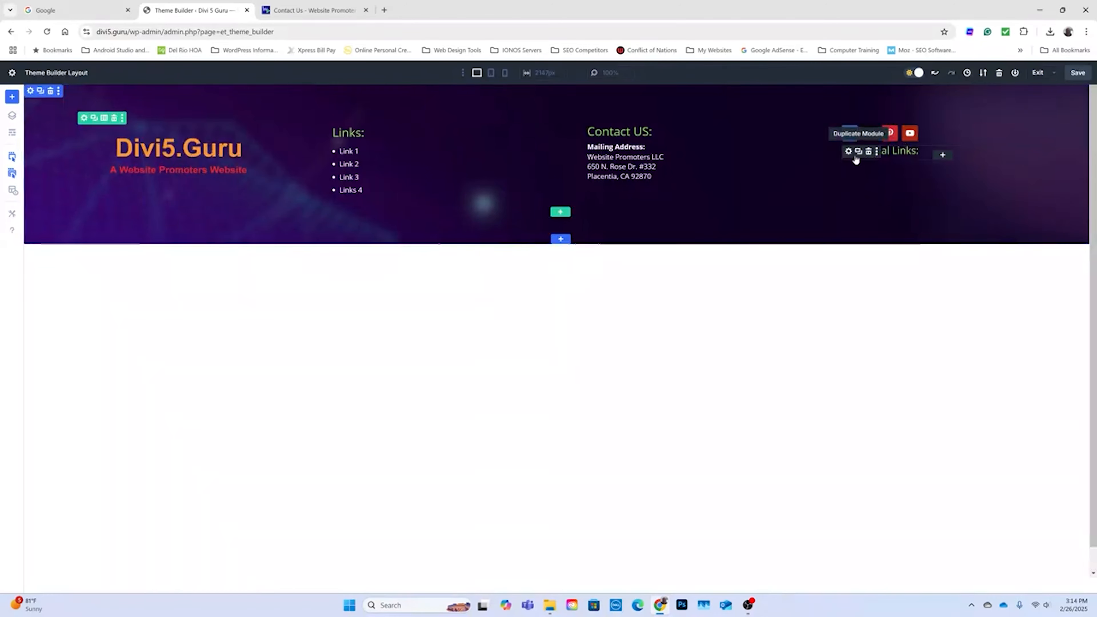
{"action": "left_click_drag", "start_coordinate": [898, 154], "coordinate": [901, 120]}
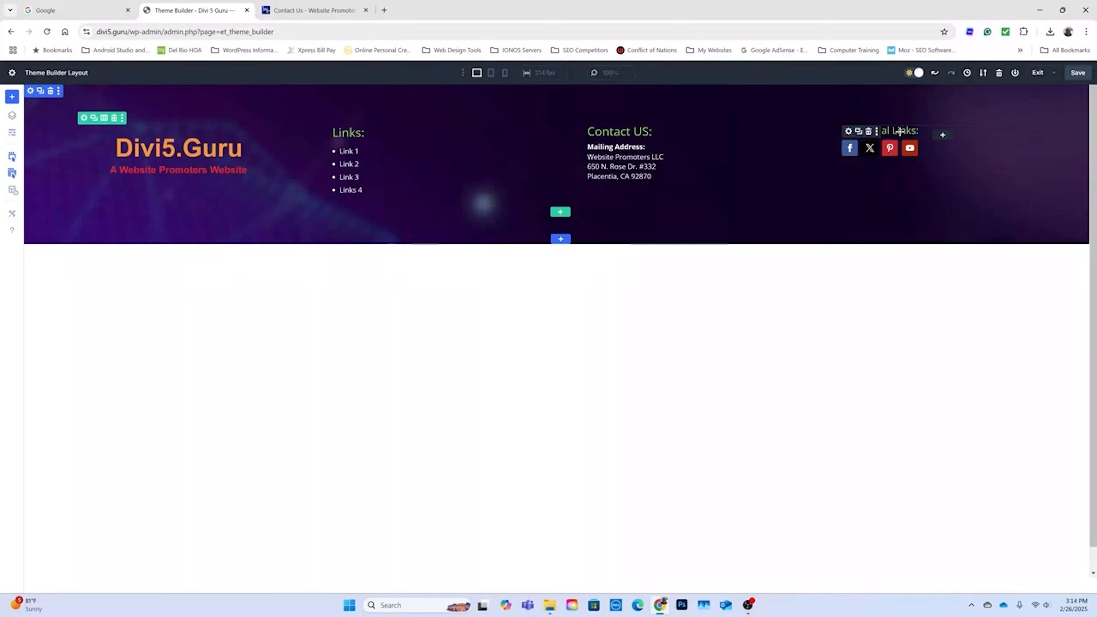
{"action": "left_click", "coordinate": [962, 167]}
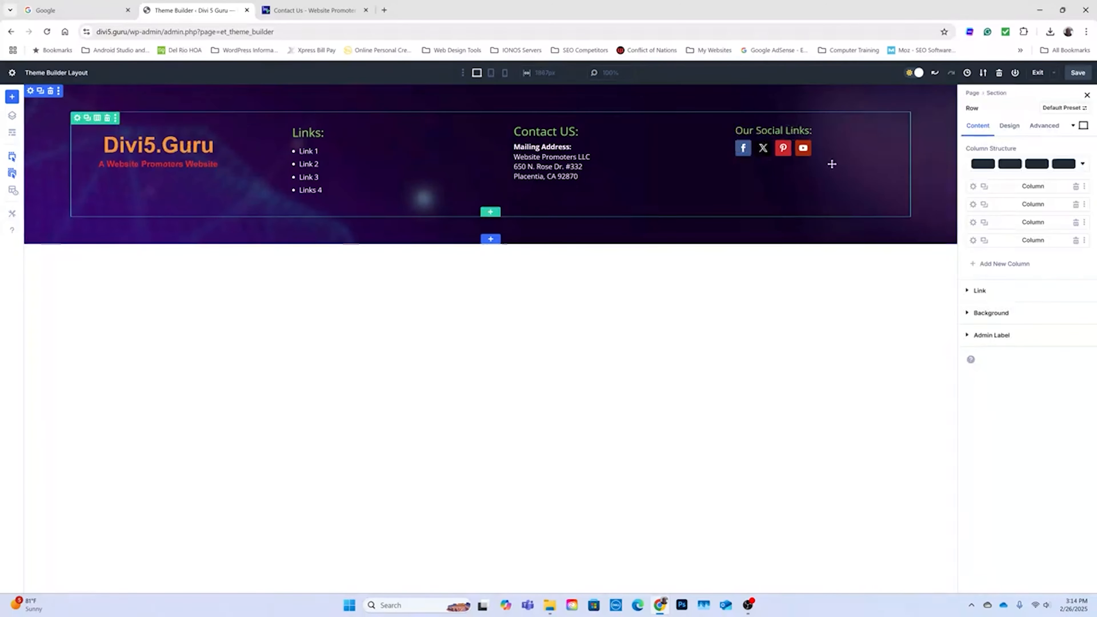
- Open the spacing settings of the Social Media Follow module
{"action": "left_click", "coordinate": [742, 147]}
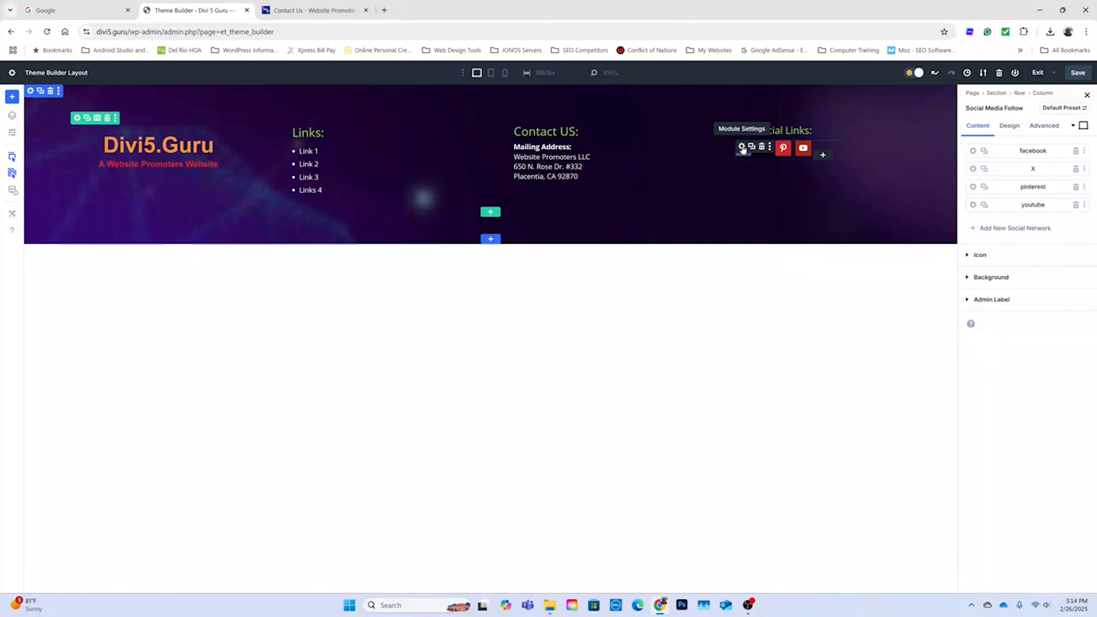
{"action": "left_click", "coordinate": [1011, 126]}
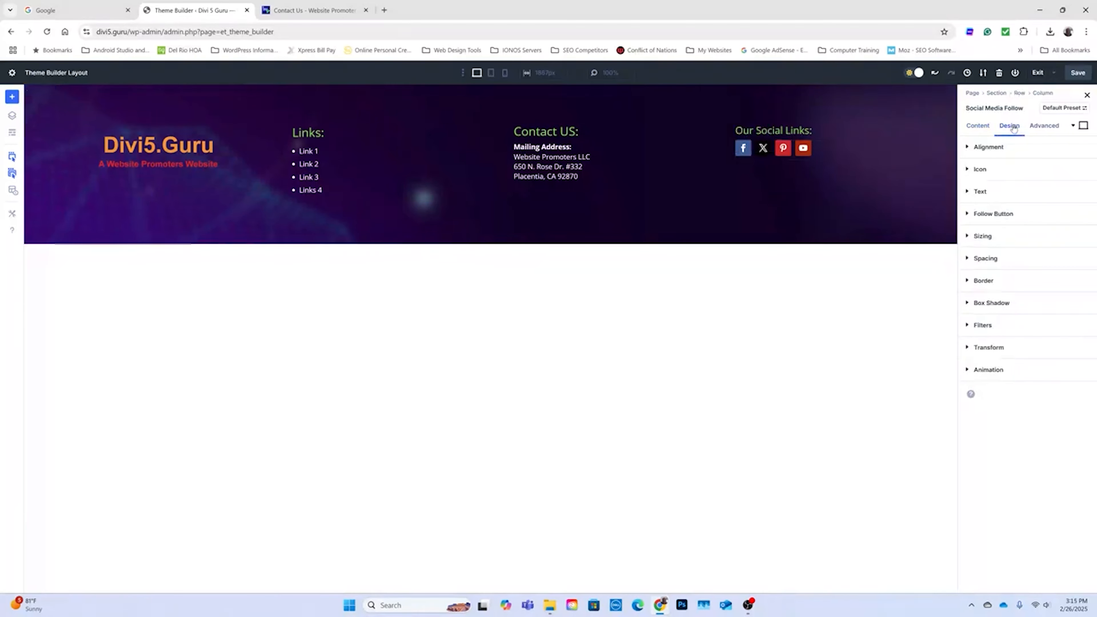
{"action": "left_click", "coordinate": [974, 258]}
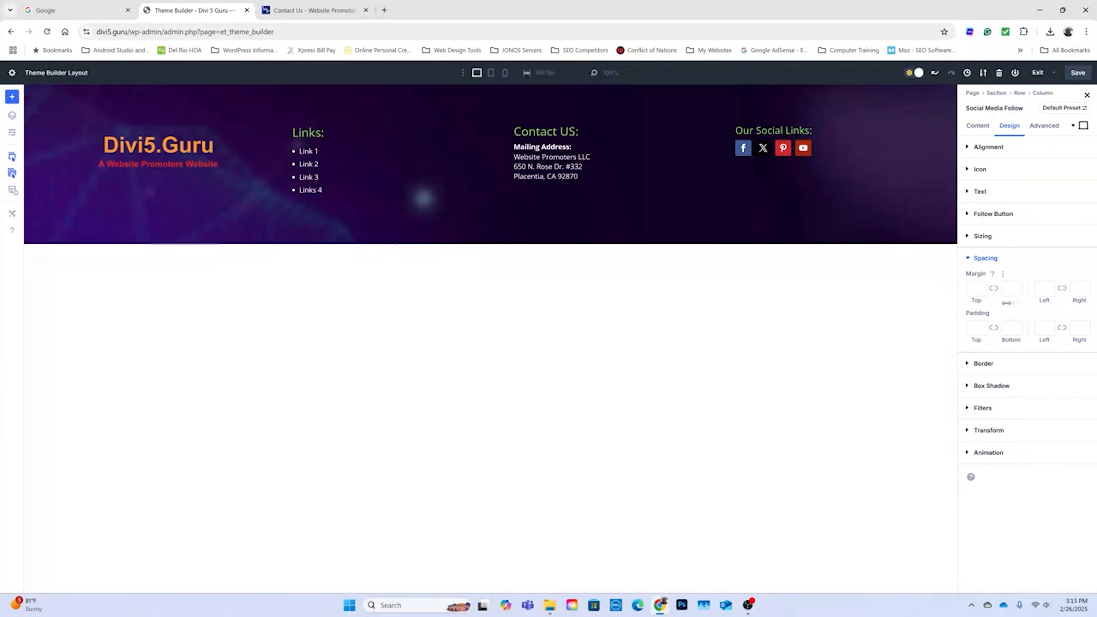
{"action": "left_click_drag", "start_coordinate": [1007, 303], "coordinate": [1013, 301]}
{"action": "left_click", "coordinate": [1008, 289]}
{"action": "double_click", "coordinate": [1008, 289]}
{"action": "left_click_drag", "start_coordinate": [1007, 341], "coordinate": [1011, 340]}
{"action": "double_click", "coordinate": [1010, 328]}
- Set the top margin of the Social Media Follow module to 10px
{"action": "left_click_drag", "start_coordinate": [973, 304], "coordinate": [977, 301]}
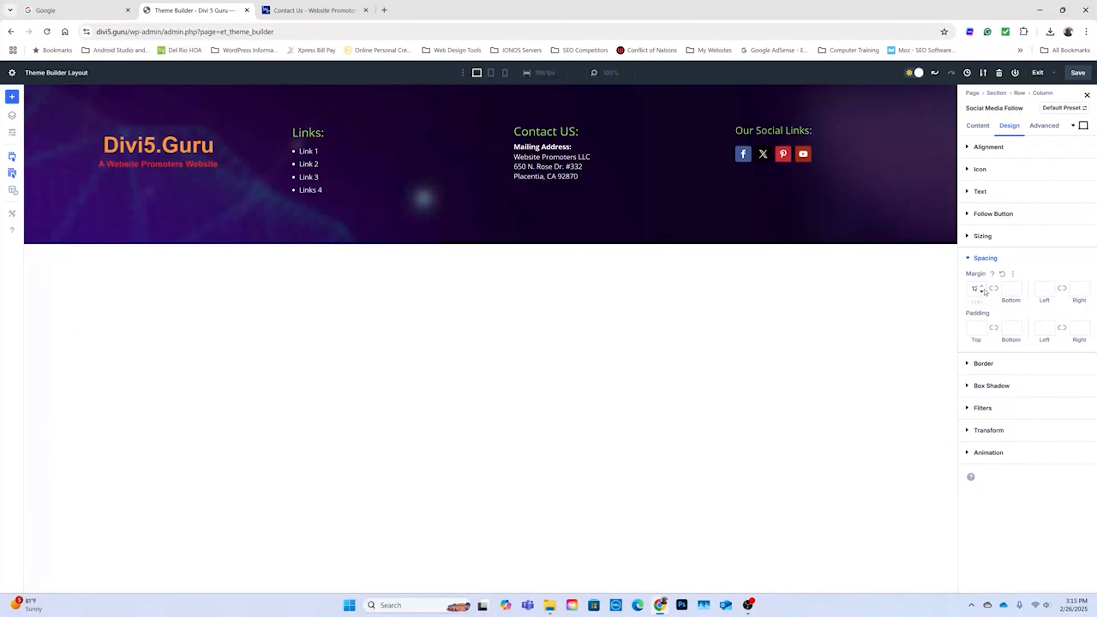
{"action": "left_click", "coordinate": [982, 293]}
{"action": "left_click", "coordinate": [982, 292]}
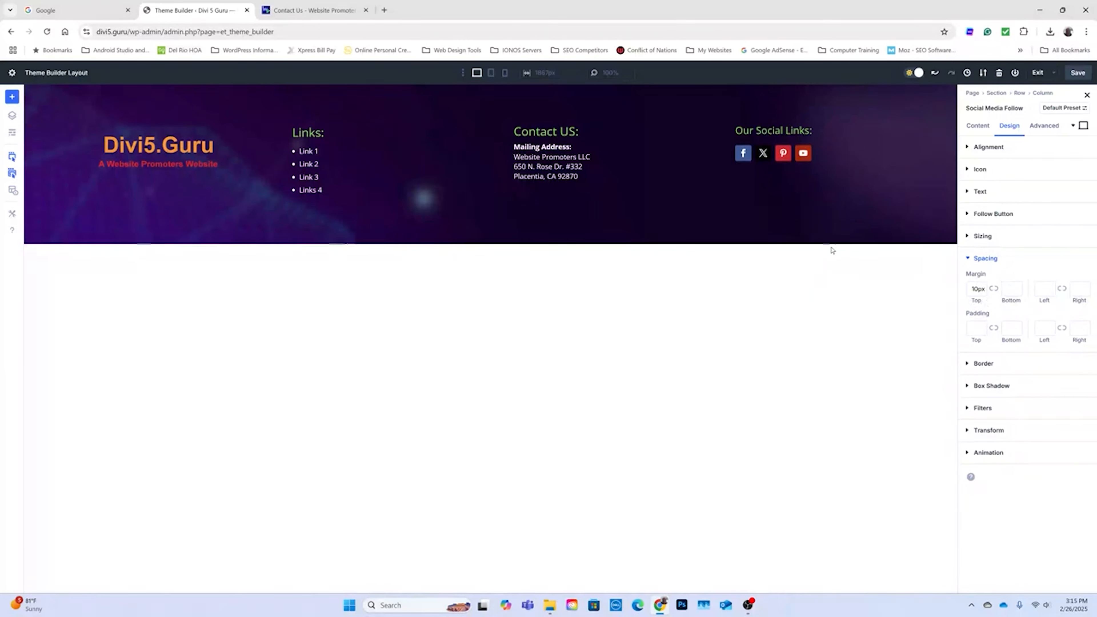
- Set the H3 text size of the "Our Social Links:" heading to 24px and close its settings
{"action": "left_click", "coordinate": [742, 132]}
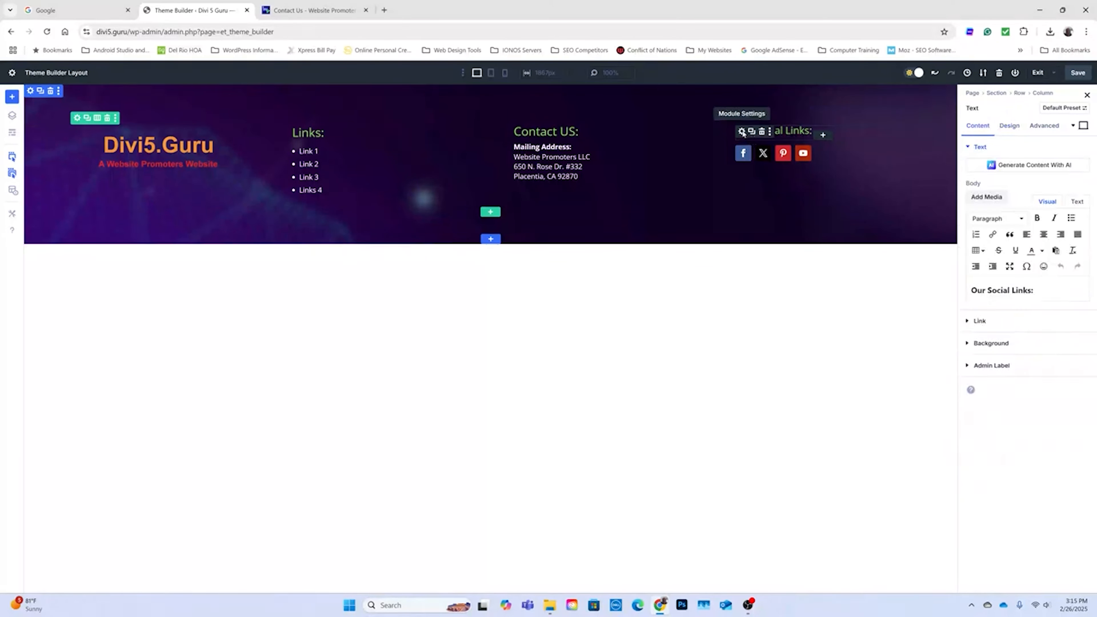
{"action": "left_click", "coordinate": [1010, 128]}
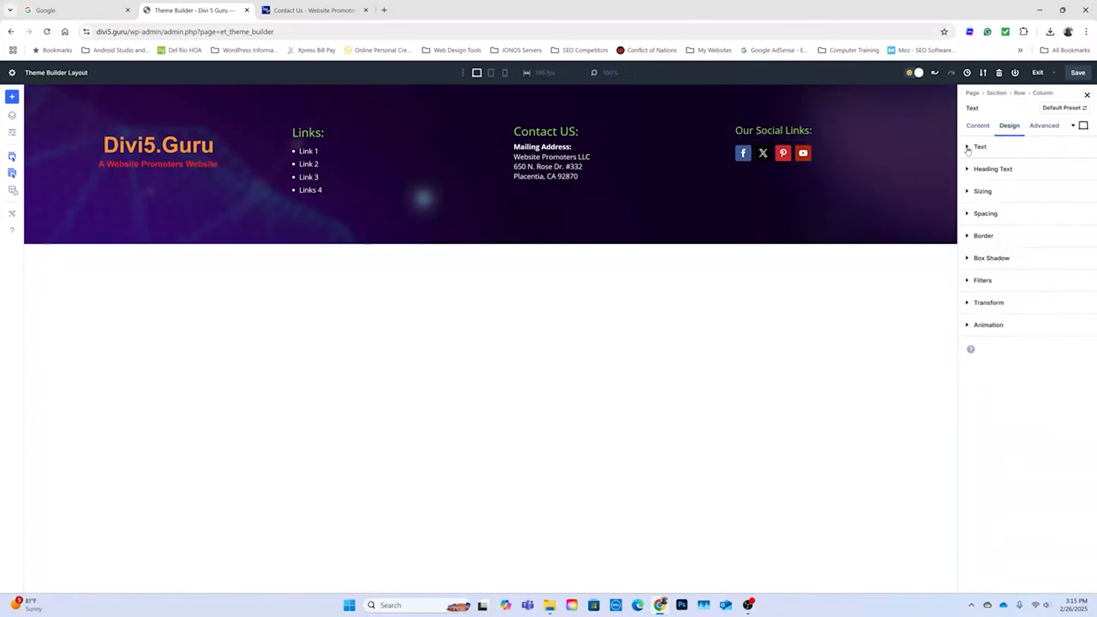
{"action": "left_click", "coordinate": [983, 170]}
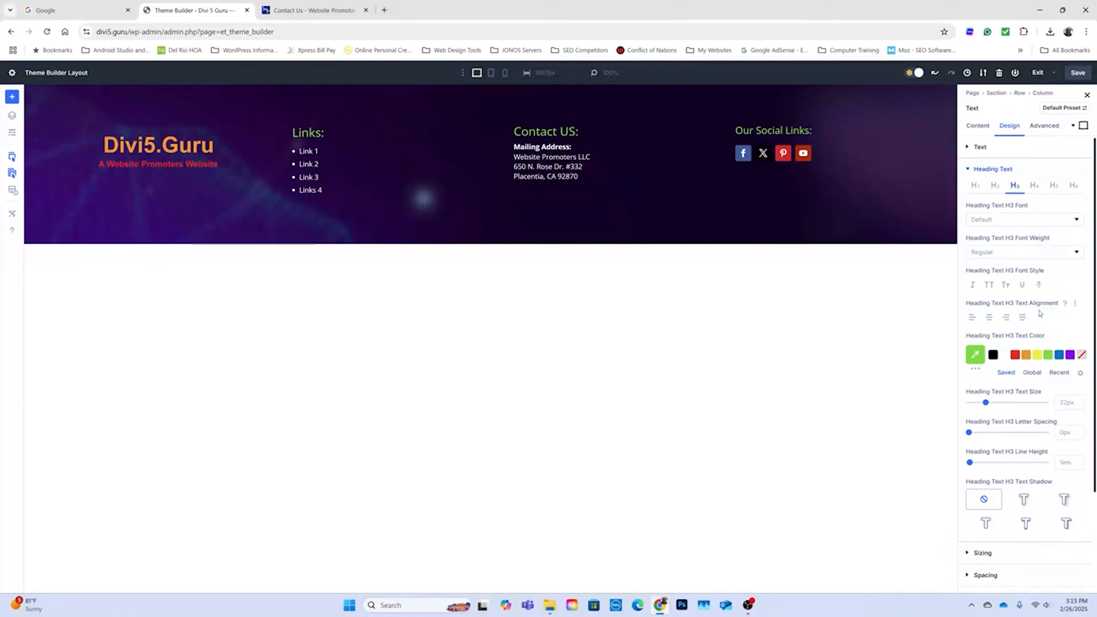
{"action": "left_click", "coordinate": [985, 403]}
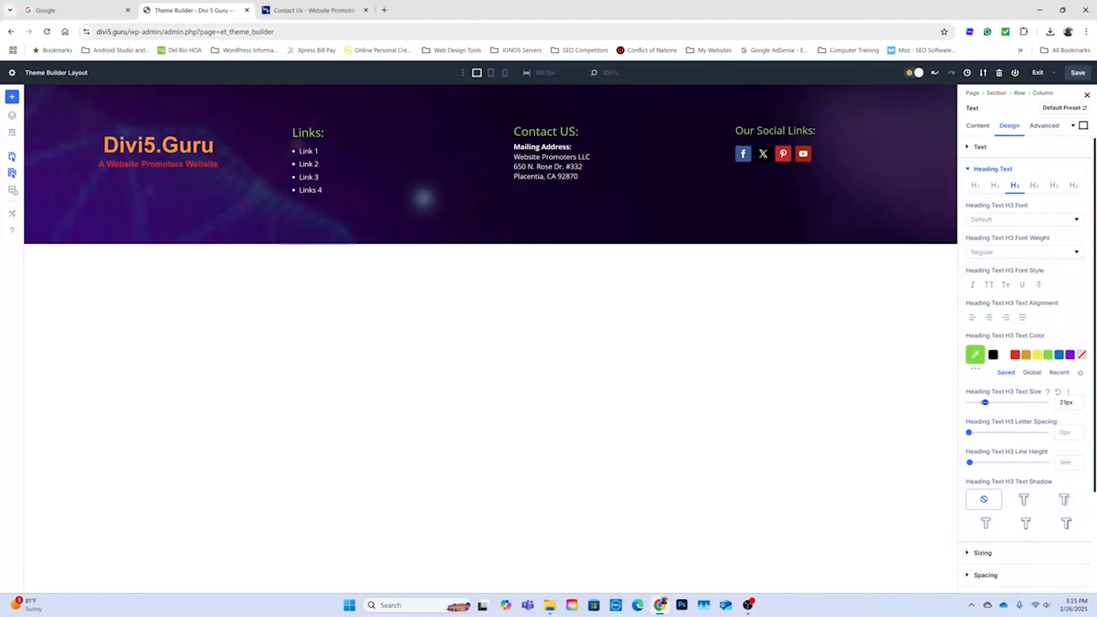
{"action": "left_click", "coordinate": [1079, 401]}
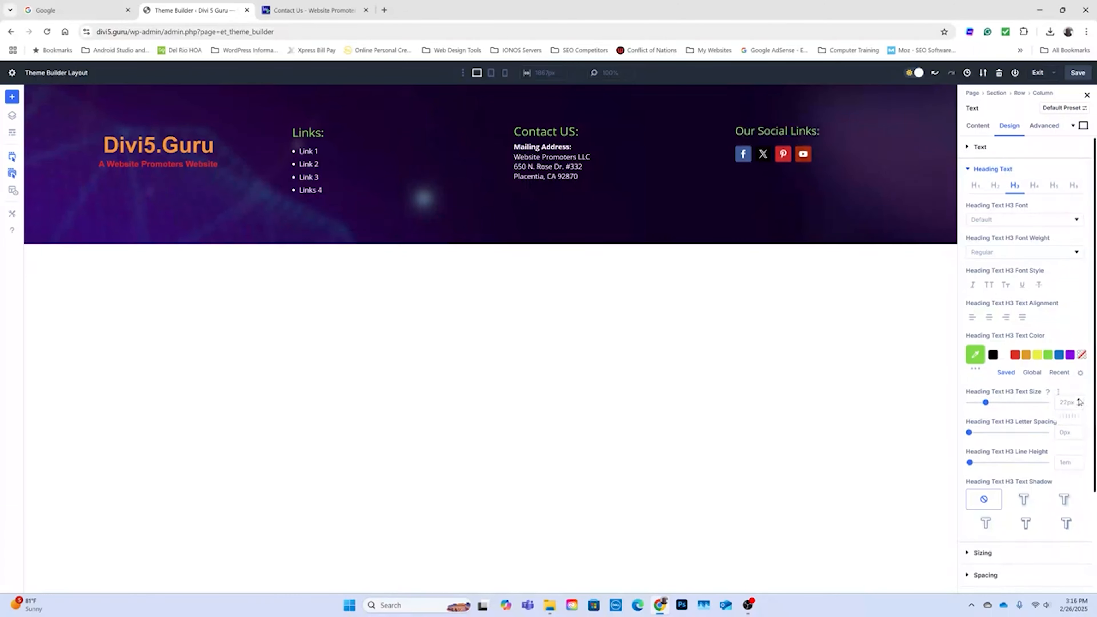
{"action": "left_click", "coordinate": [1080, 400]}
{"action": "left_click", "coordinate": [1080, 401]}
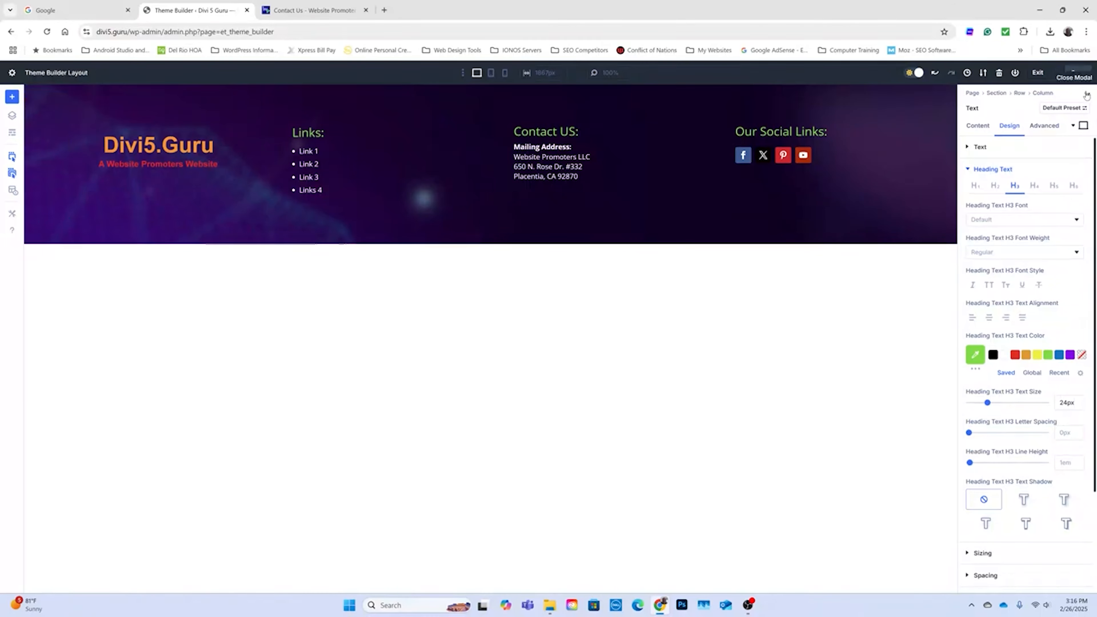
{"action": "left_click", "coordinate": [1087, 96]}
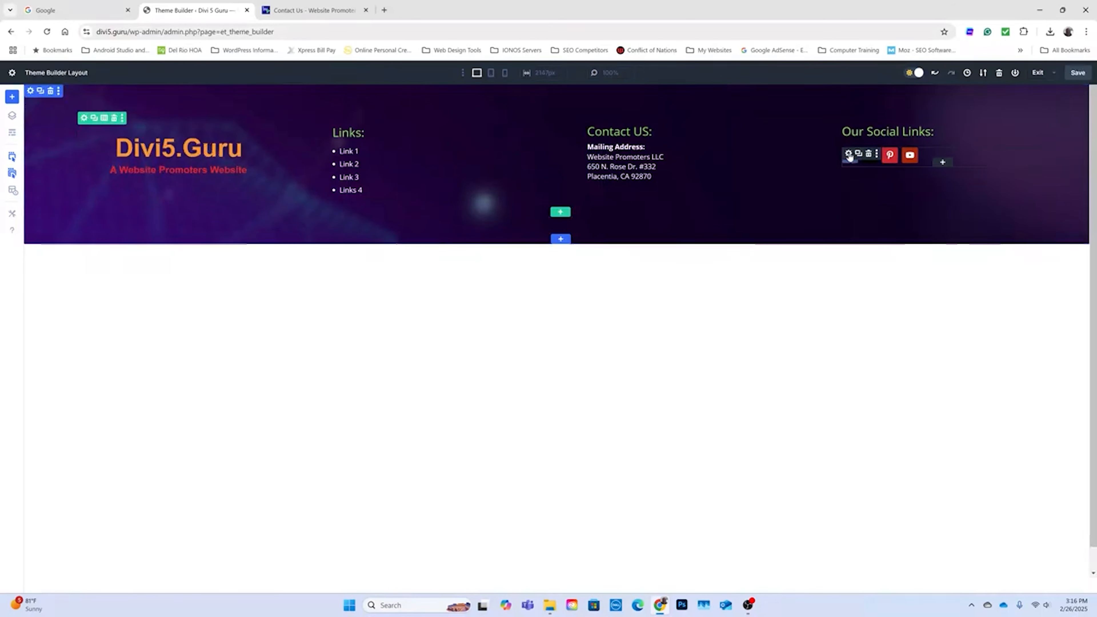
- Set the Facebook network's account link URL to "#" and close the module settings
{"action": "left_click", "coordinate": [849, 154]}
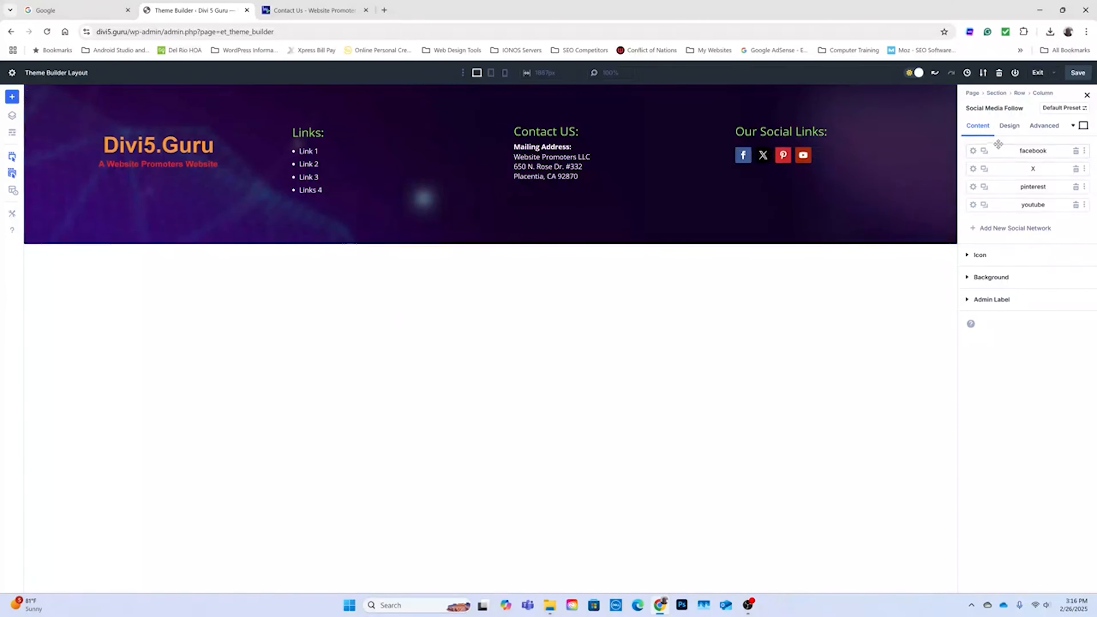
{"action": "left_click", "coordinate": [972, 151]}
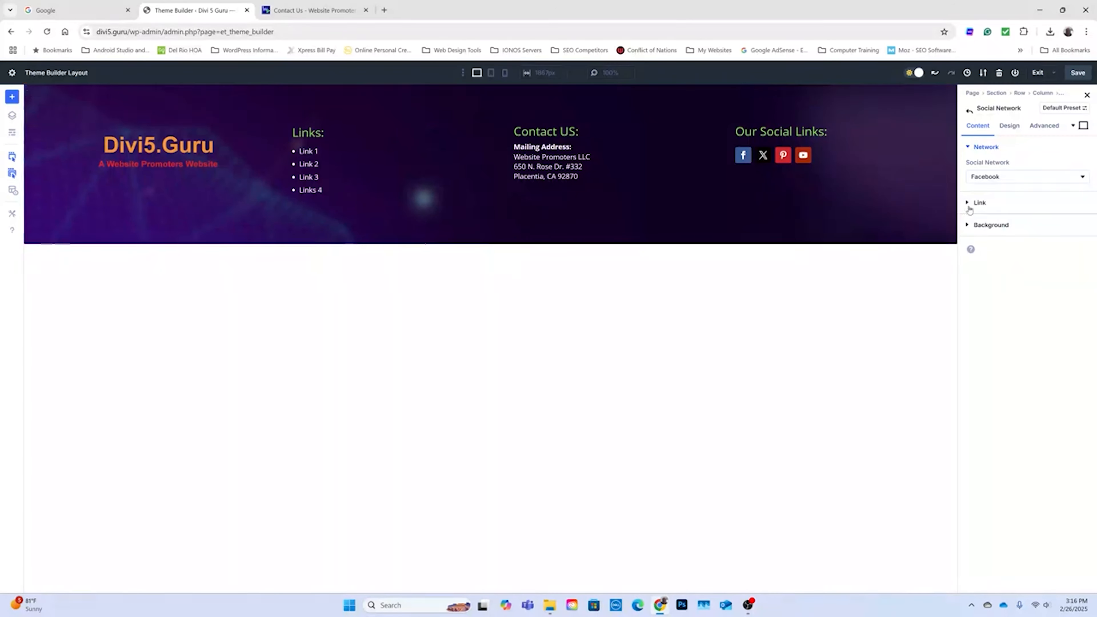
{"action": "left_click", "coordinate": [978, 202]}
{"action": "left_click", "coordinate": [973, 199]}
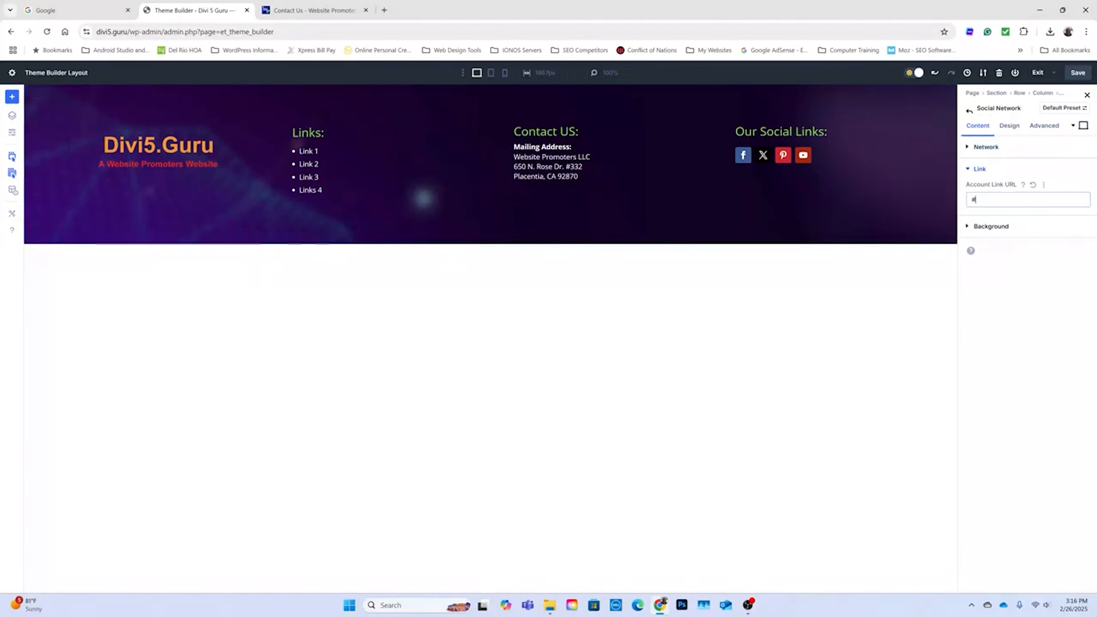
{"action": "left_click", "coordinate": [1088, 95]}
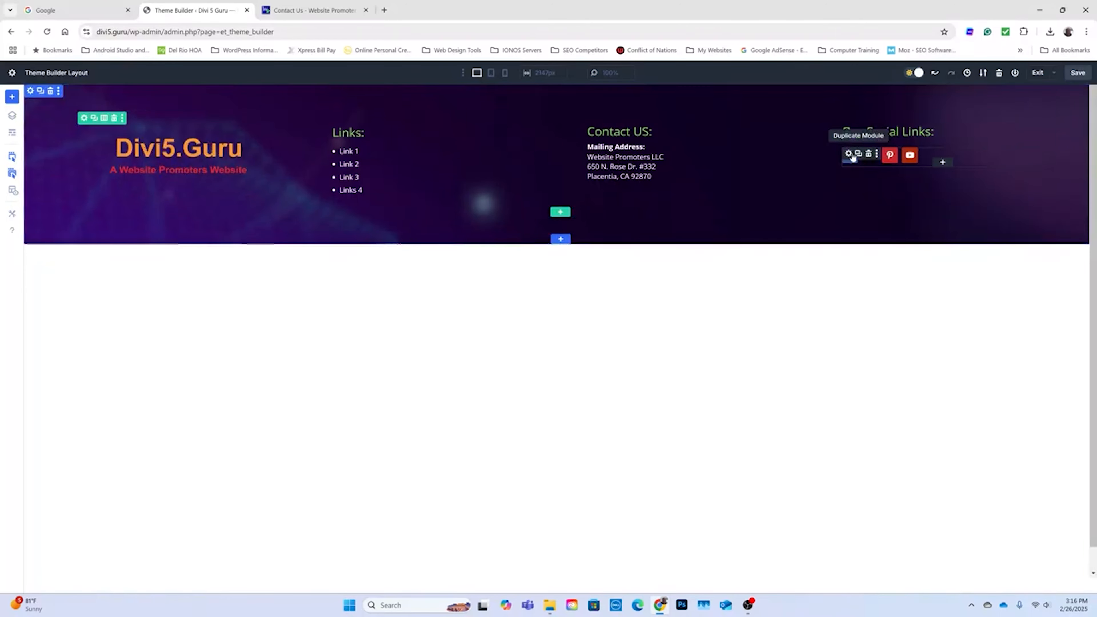
- Set the X network's account link URL to "#" and return to the list of social networks
{"action": "left_click", "coordinate": [848, 152]}
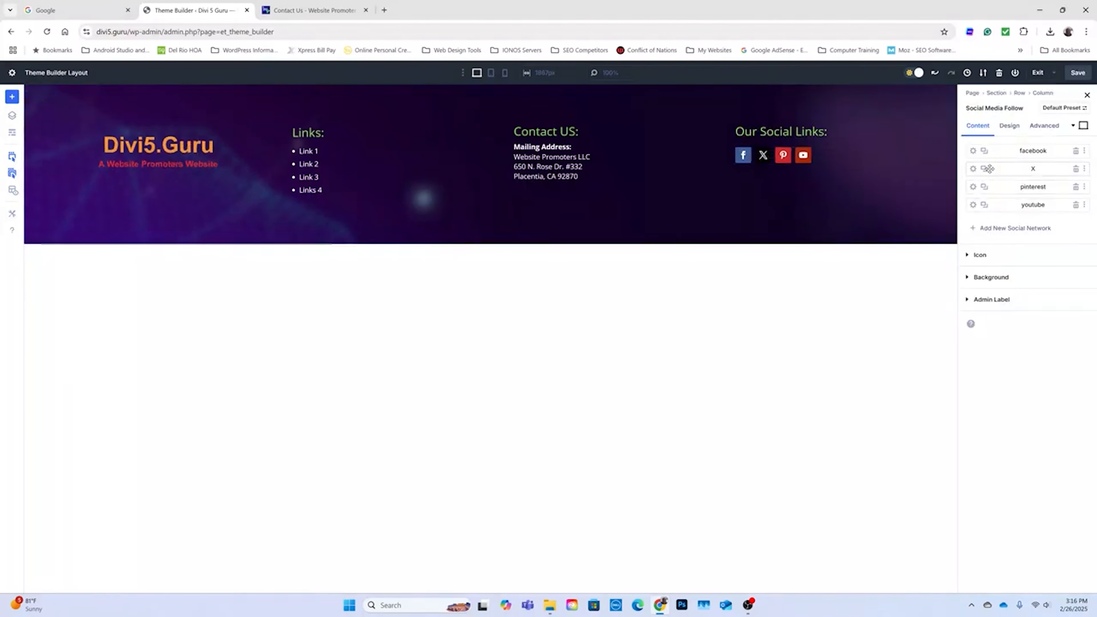
{"action": "left_click", "coordinate": [972, 169]}
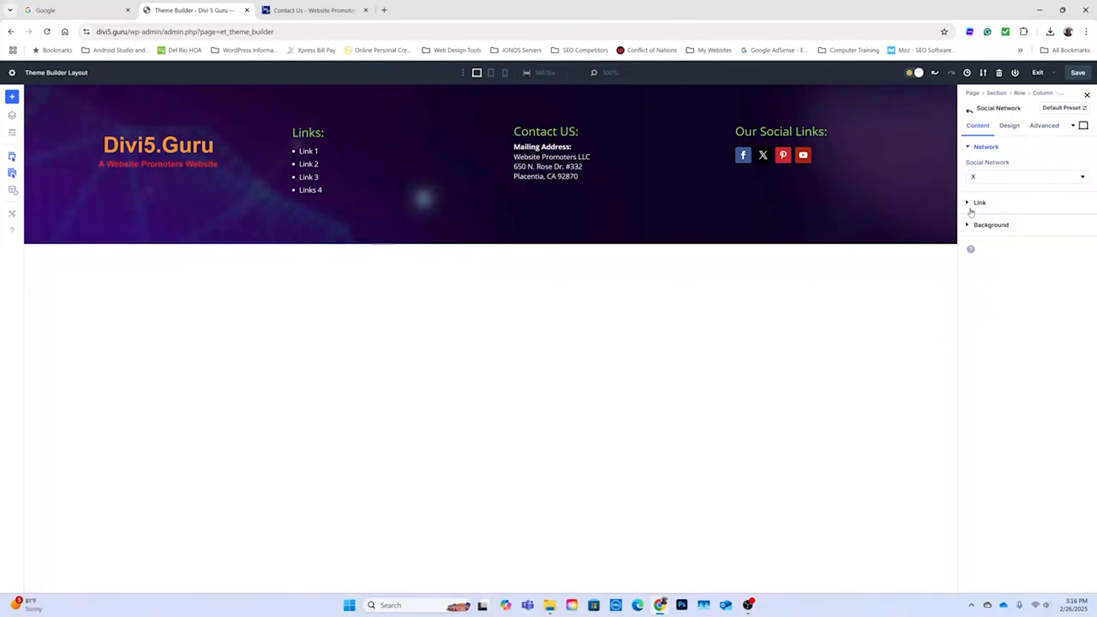
{"action": "left_click", "coordinate": [979, 202]}
{"action": "left_click", "coordinate": [972, 199]}
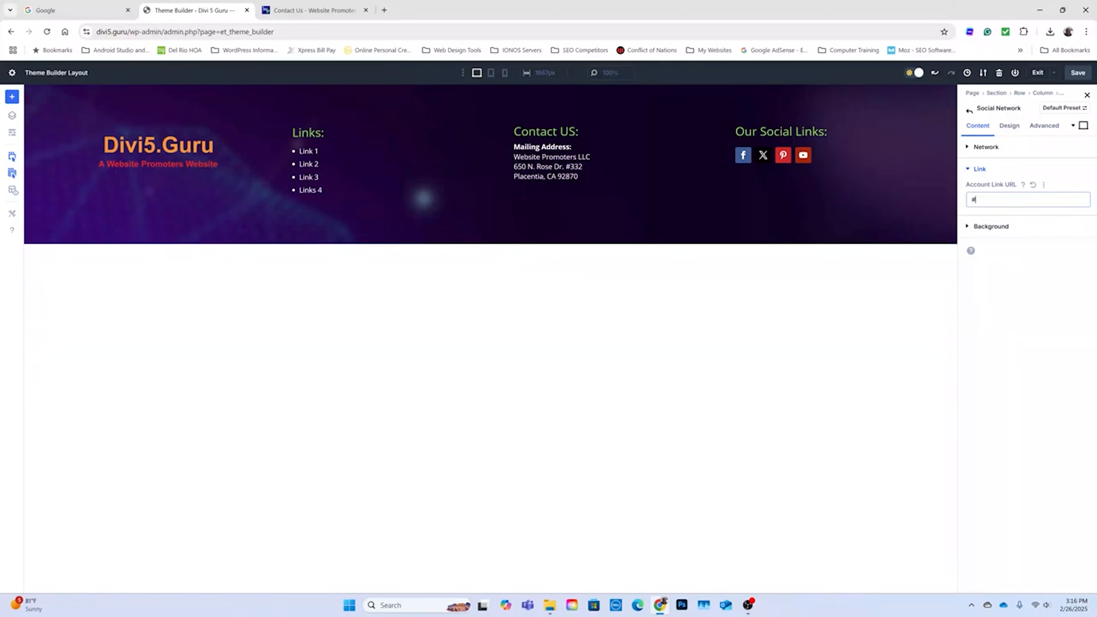
{"action": "left_click", "coordinate": [969, 113]}
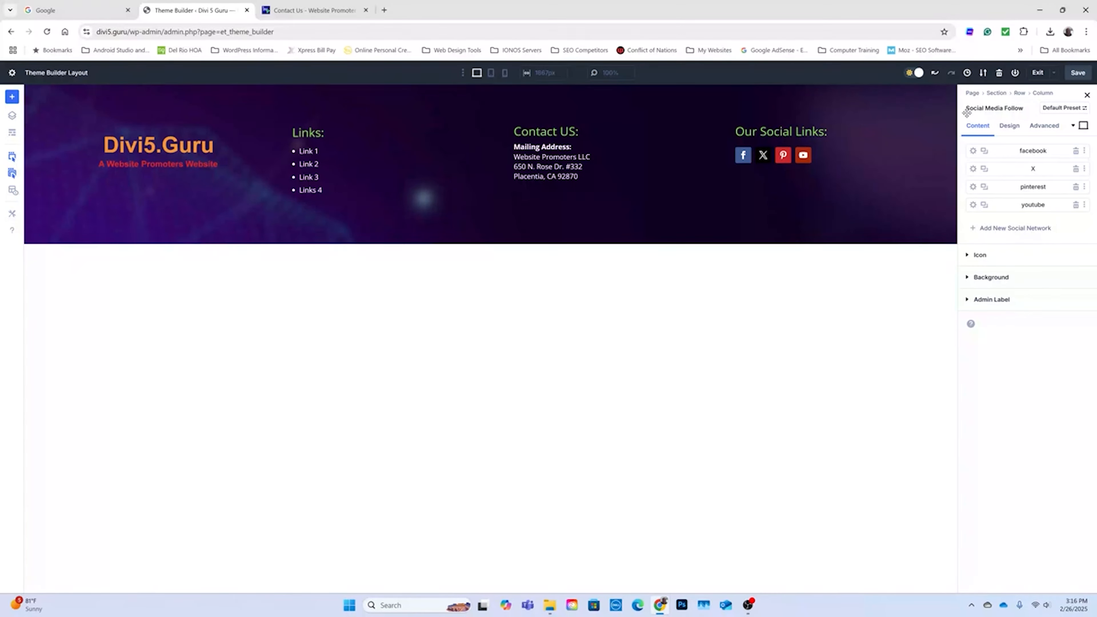
- Set the Pinterest network's account link URL to "#" and return to the list of social networks
{"action": "left_click", "coordinate": [972, 188]}
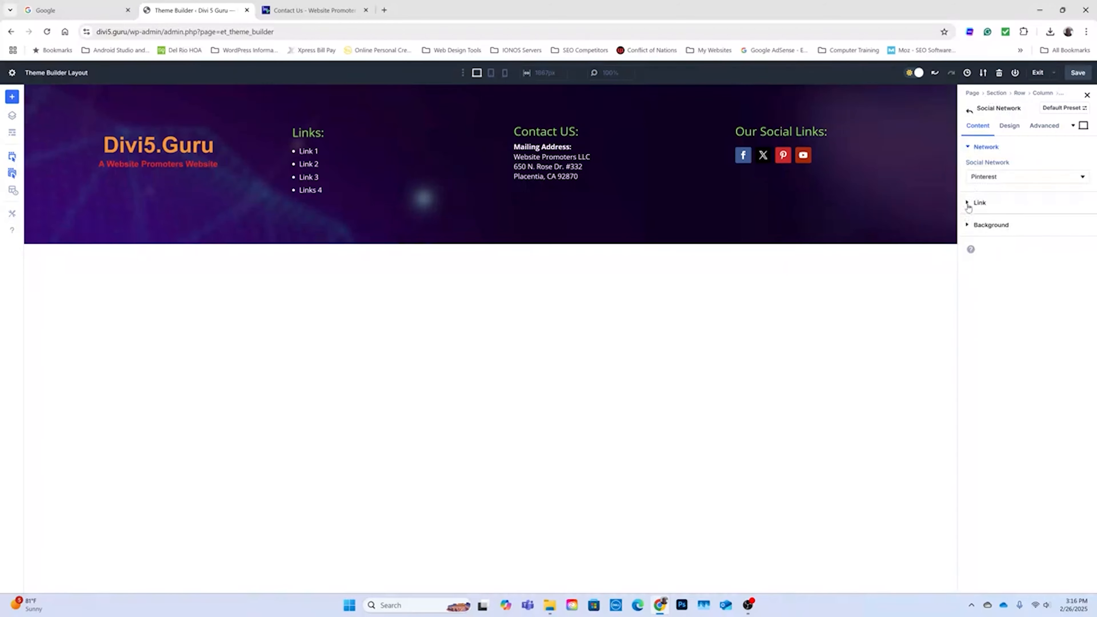
{"action": "left_click", "coordinate": [968, 206]}
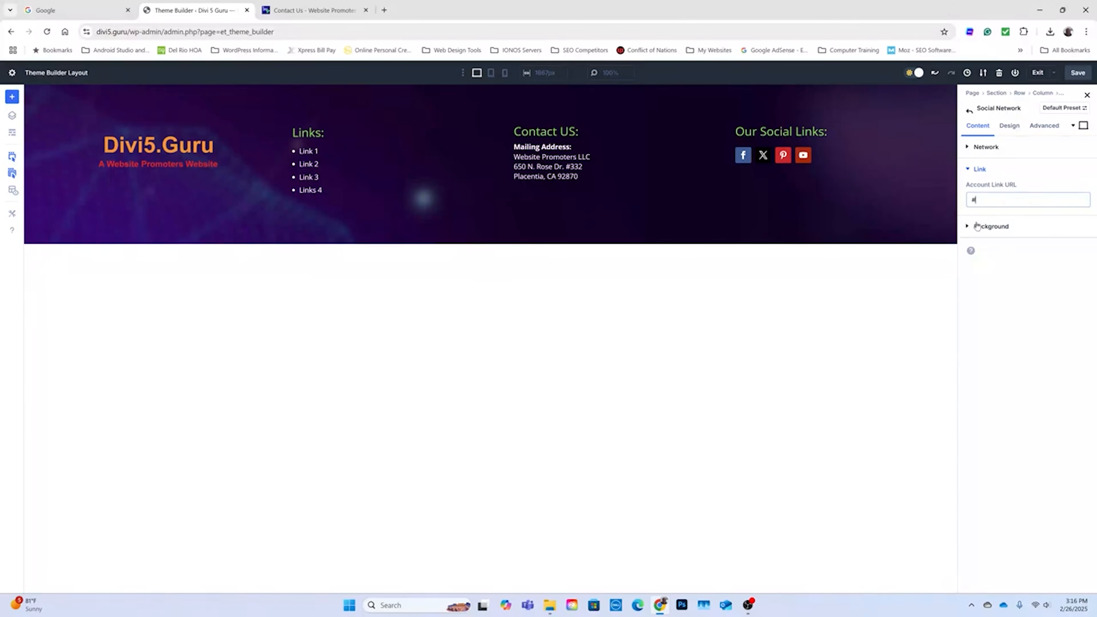
{"action": "left_click", "coordinate": [971, 111]}
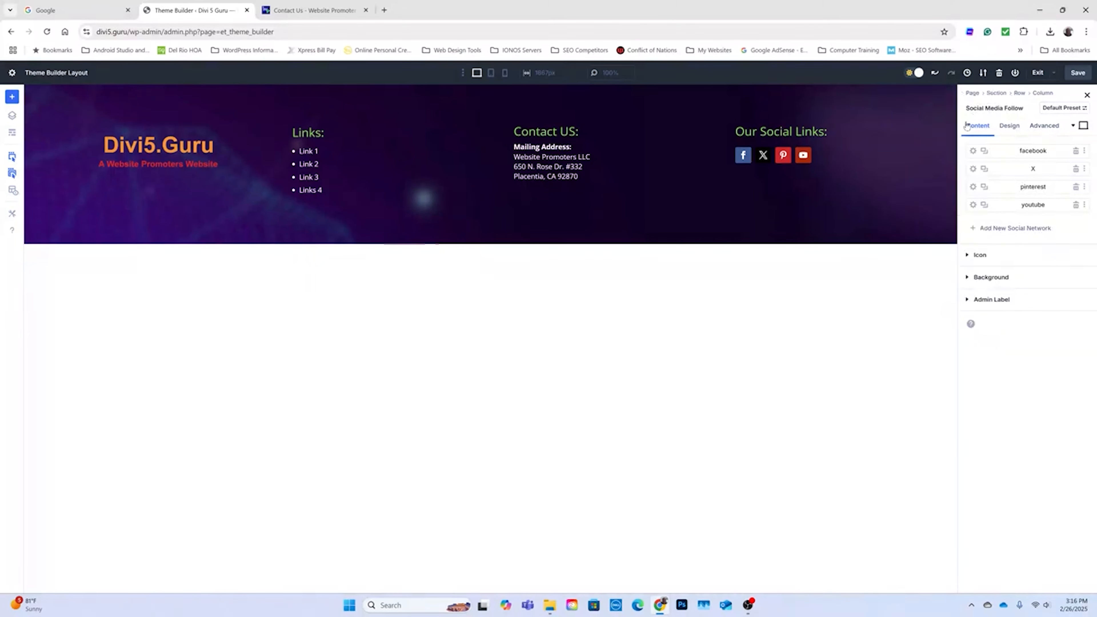
- Set the Youtube network's account link URL to "#" and close the module settings
{"action": "left_click", "coordinate": [973, 204]}
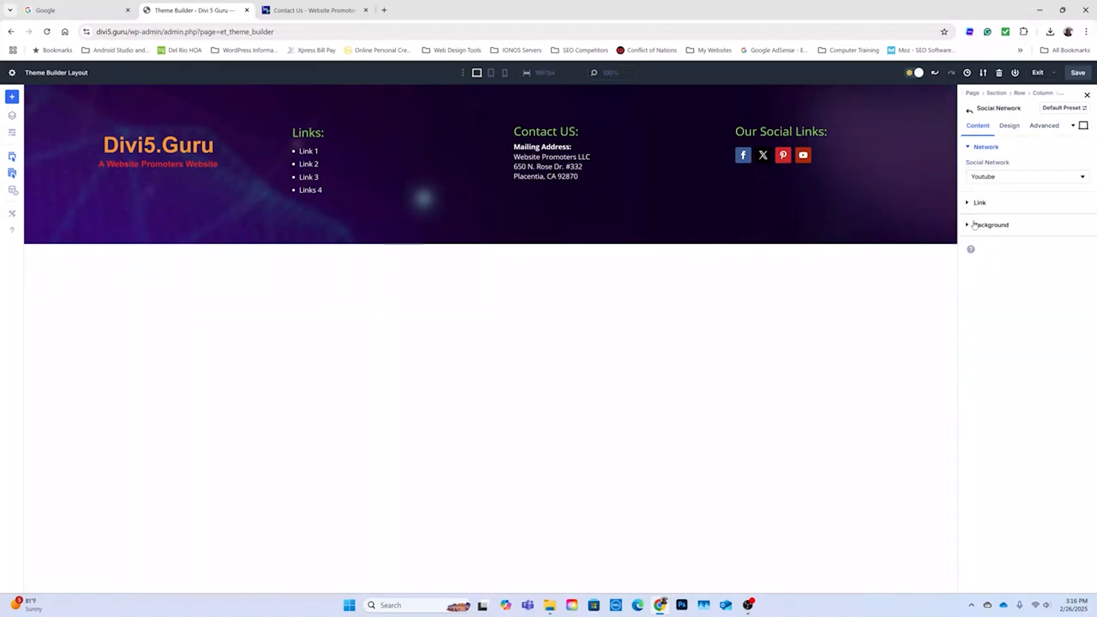
{"action": "left_click", "coordinate": [970, 203]}
{"action": "left_click", "coordinate": [974, 200]}
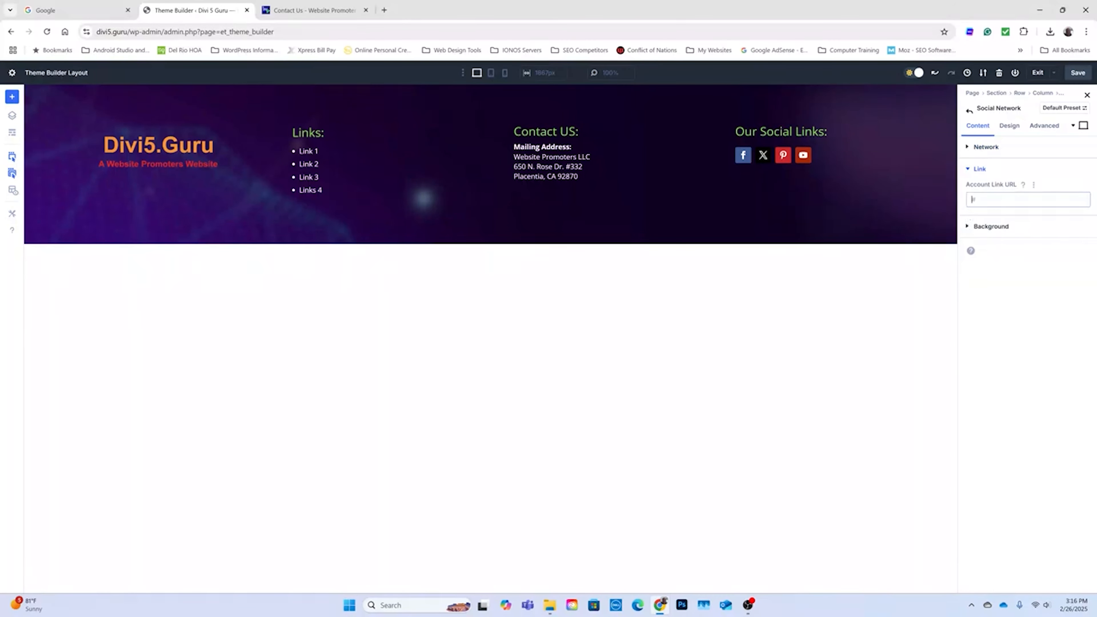
{"action": "type", "text": "#"}
{"action": "left_click", "coordinate": [1003, 272]}
{"action": "left_click", "coordinate": [1088, 94]}
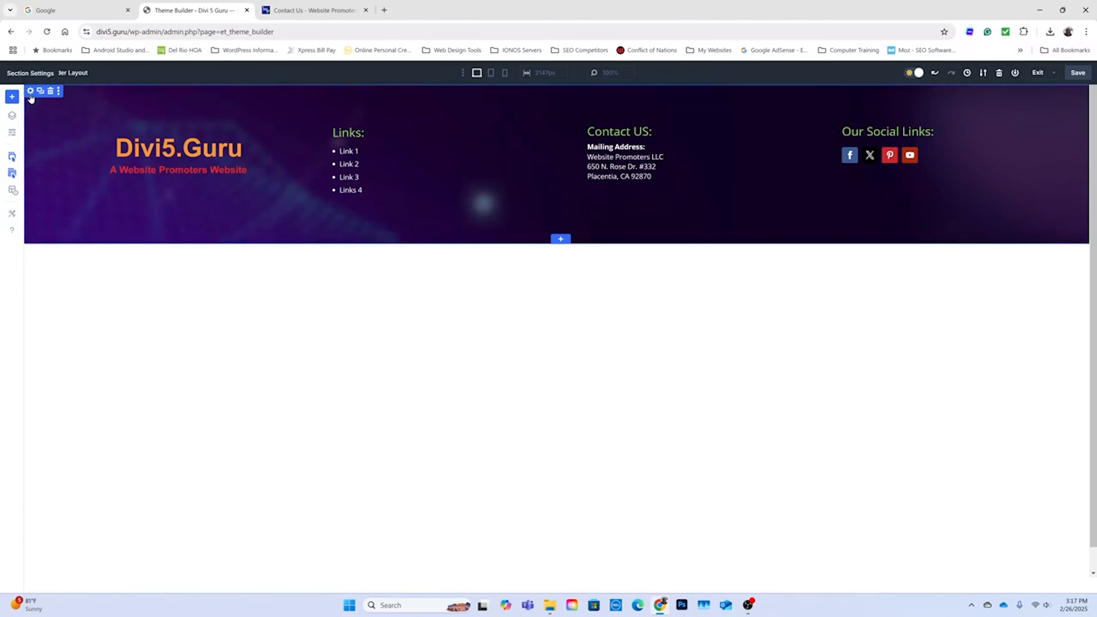
- Set the footer section's top, bottom, left and right margins to 0px
{"action": "left_click", "coordinate": [30, 92]}
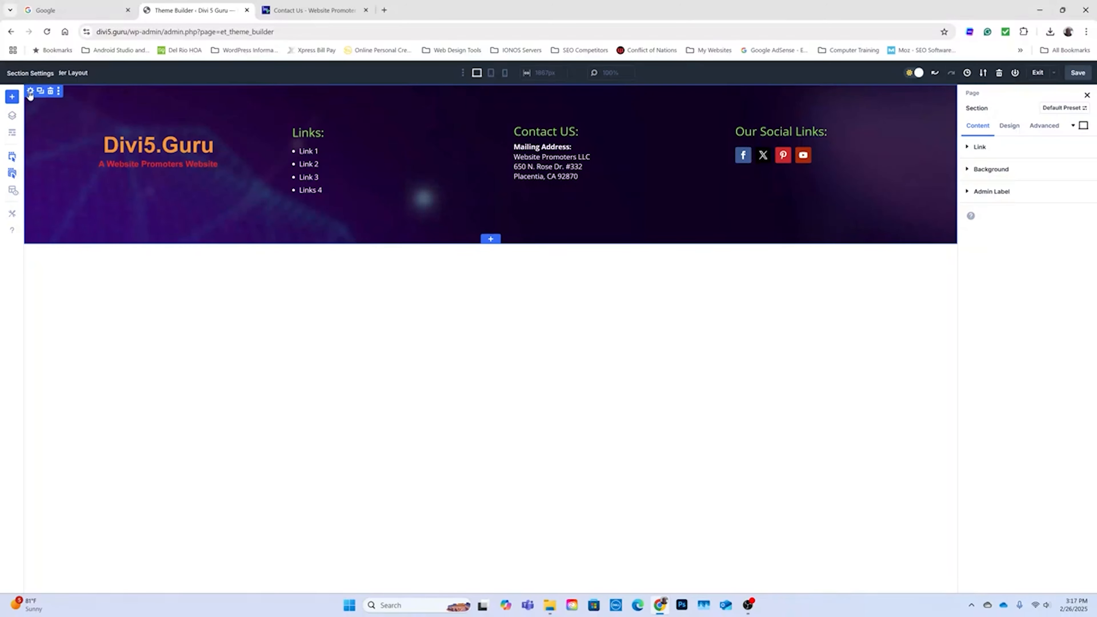
{"action": "left_click", "coordinate": [1009, 130]}
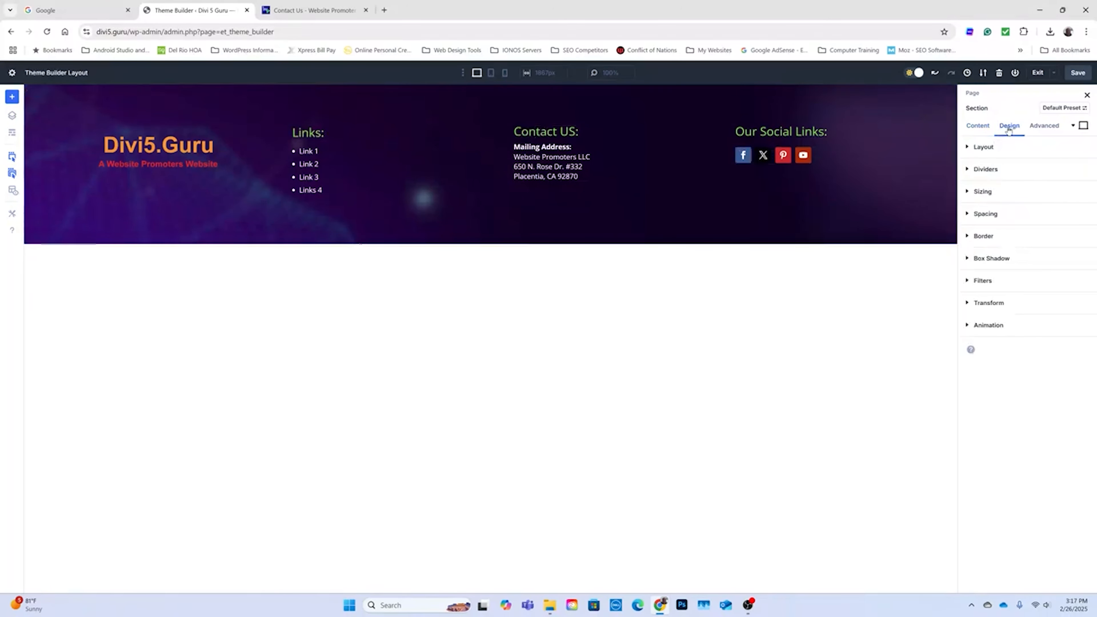
{"action": "left_click", "coordinate": [967, 214]}
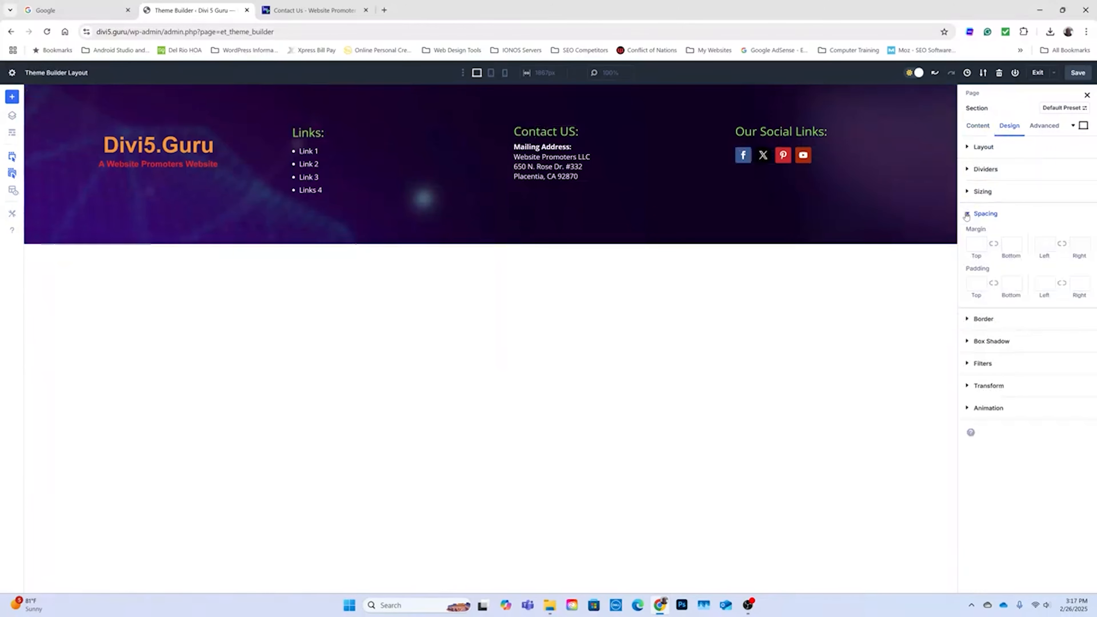
{"action": "left_click", "coordinate": [975, 244]}
{"action": "type", "text": "0"}
{"action": "key", "text": "Tab"}
{"action": "type", "text": "0"}
{"action": "key", "text": "Tab"}
{"action": "type", "text": "0"}
{"action": "key", "text": "Tab"}
{"action": "type", "text": "0"}
- Set the footer section's top, bottom, left and right padding to 0px
{"action": "key", "text": "Tab"}
{"action": "type", "text": "0"}
{"action": "key", "text": "Tab"}
{"action": "type", "text": "0"}
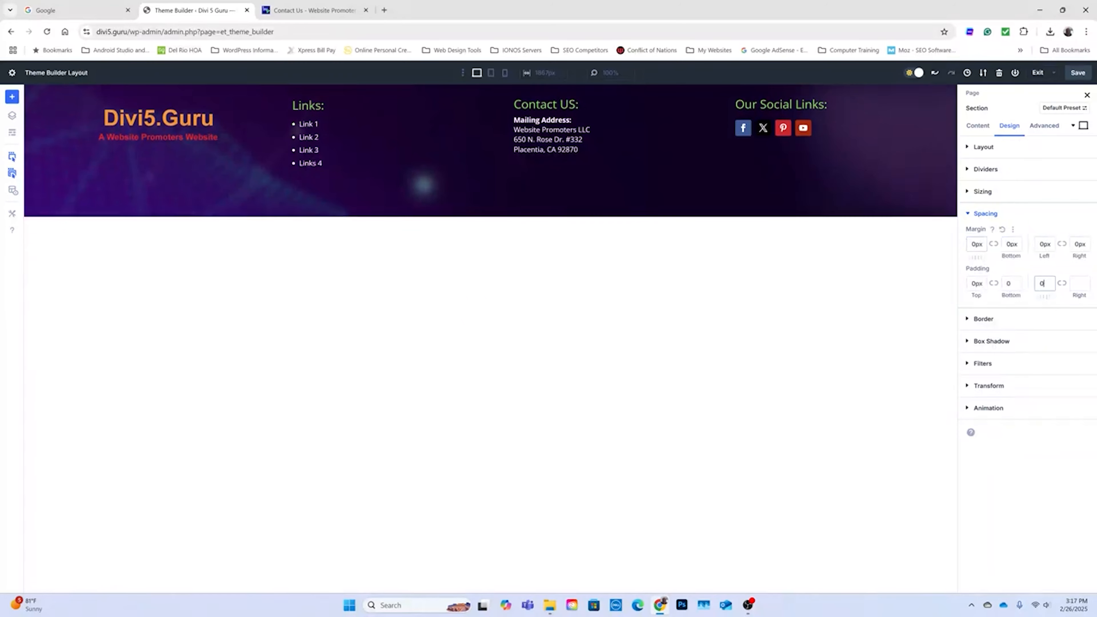
{"action": "key", "text": "Tab"}
{"action": "type", "text": "0"}
{"action": "key", "text": "Tab"}
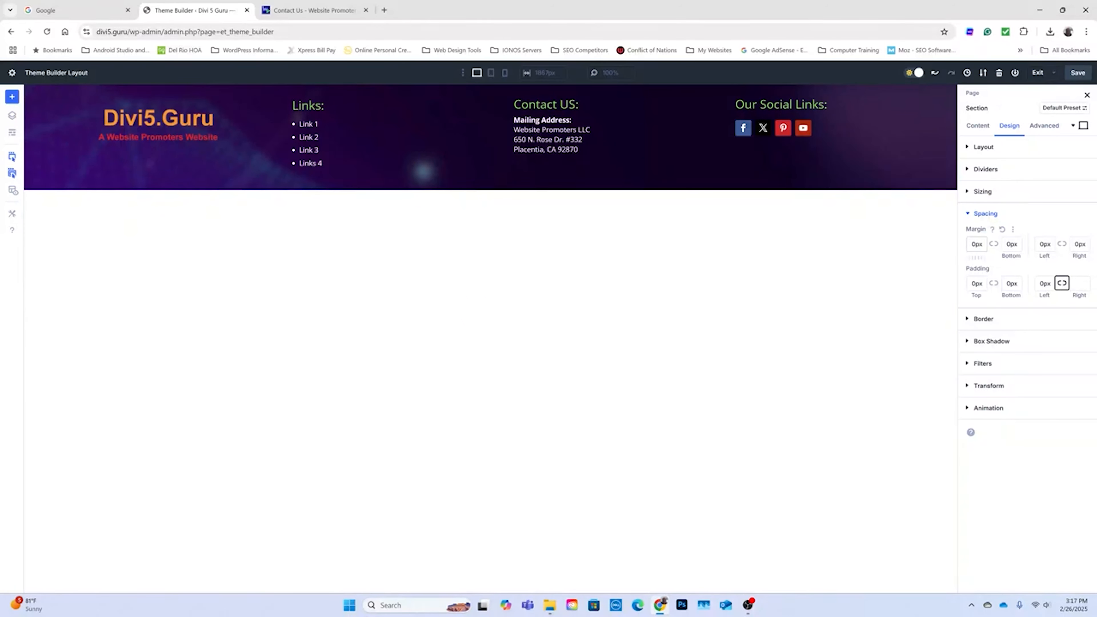
{"action": "key", "text": "Tab"}
{"action": "type", "text": "0"}
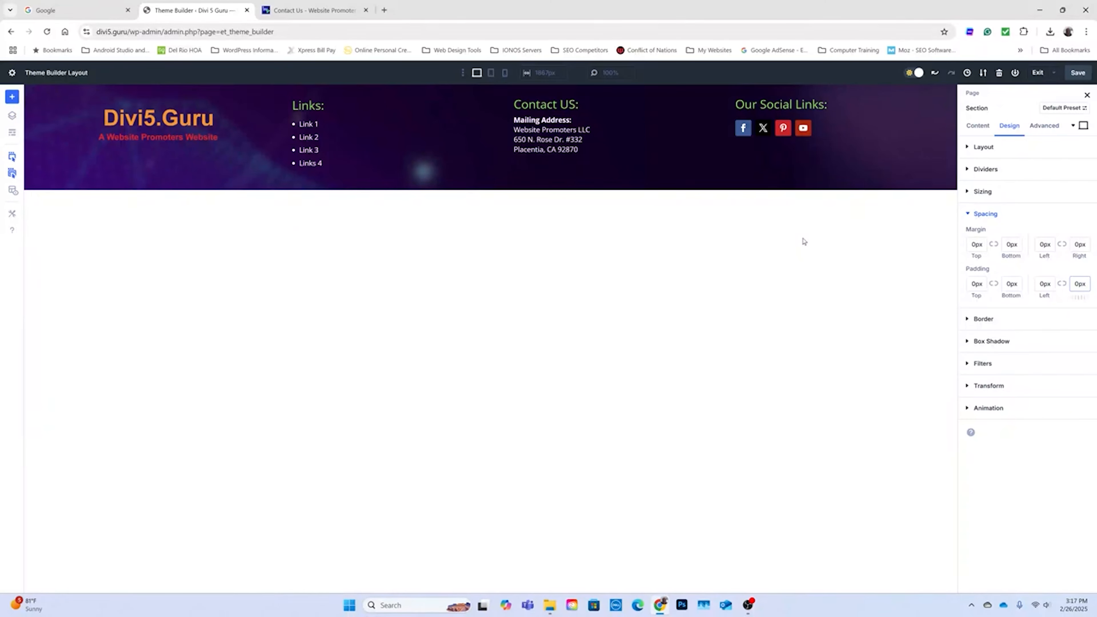
- Set the footer section's height to 200px and close the section settings
{"action": "left_click", "coordinate": [969, 192]}
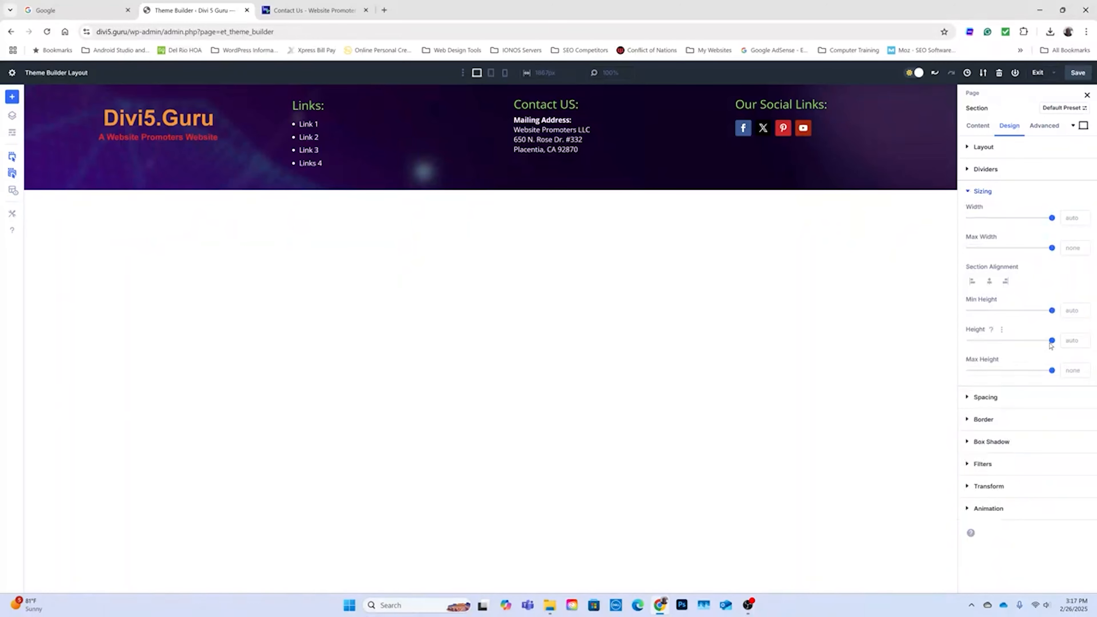
{"action": "left_click_drag", "start_coordinate": [1052, 341], "coordinate": [977, 341]}
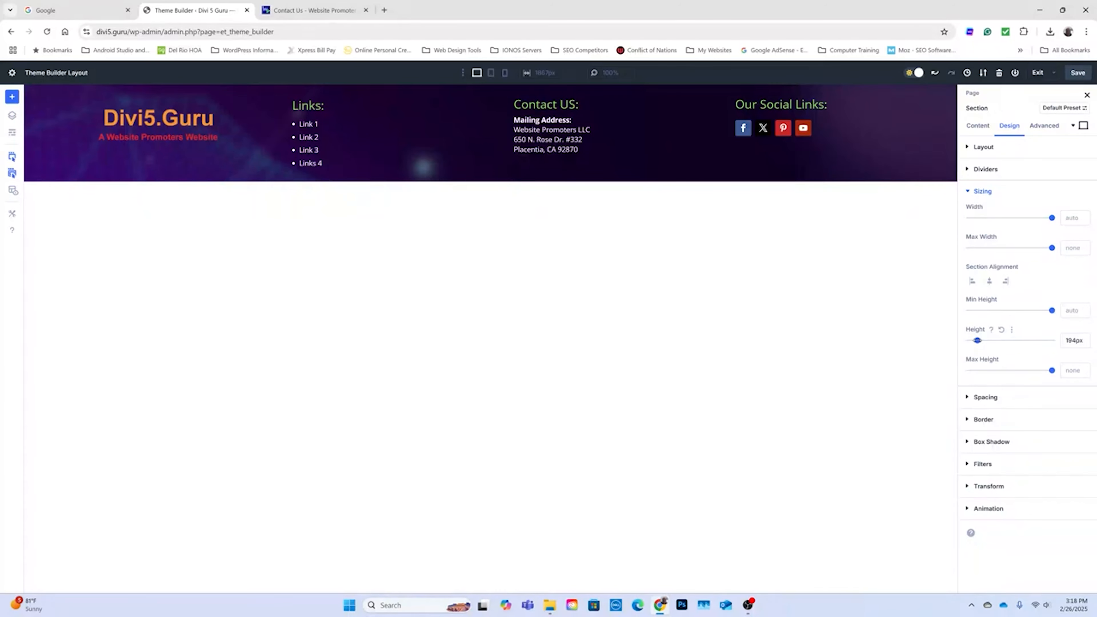
{"action": "left_click_drag", "start_coordinate": [978, 340], "coordinate": [979, 340]}
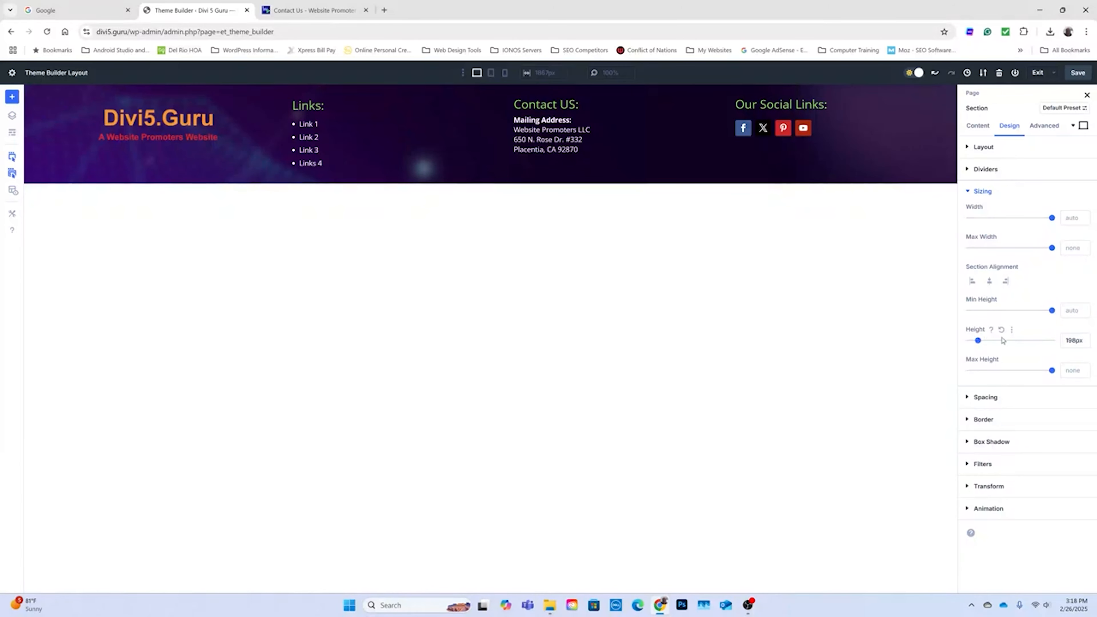
{"action": "left_click", "coordinate": [1085, 338]}
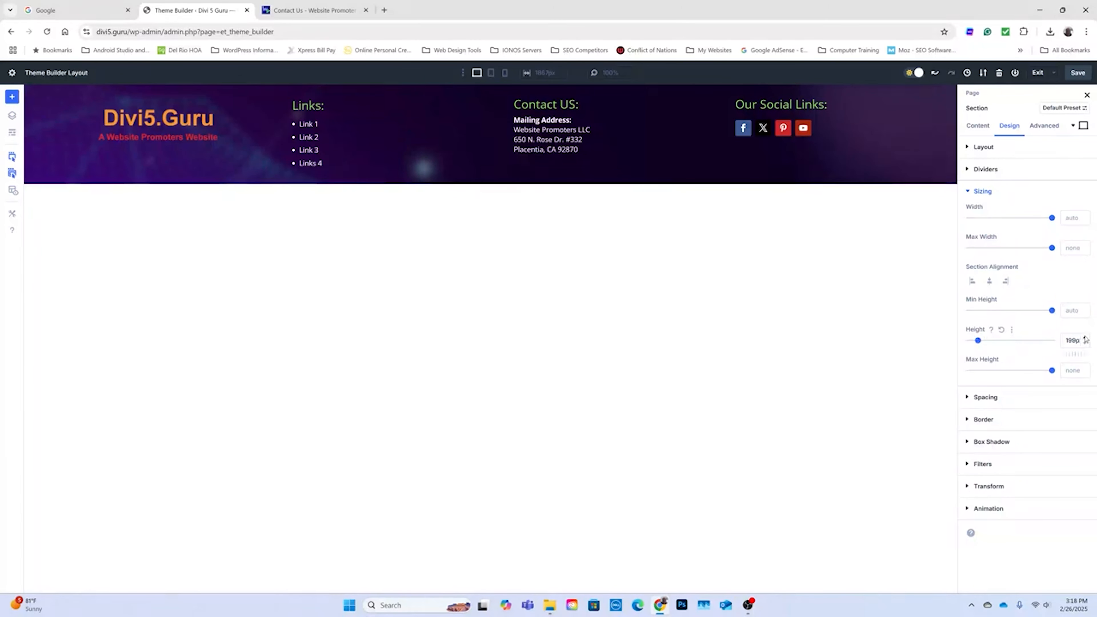
{"action": "left_click", "coordinate": [1086, 338]}
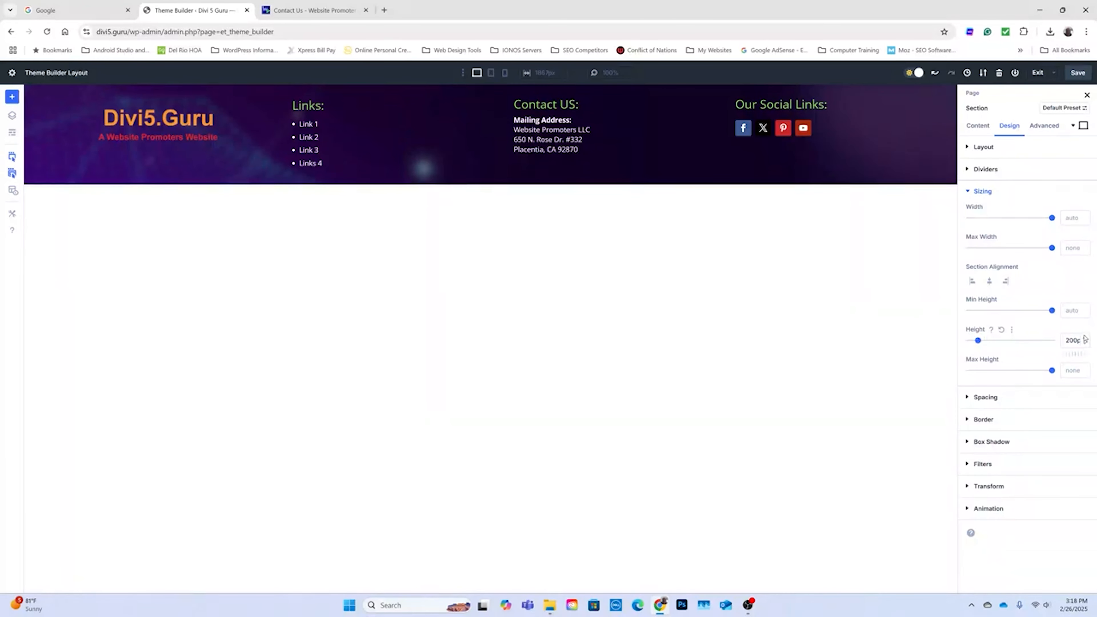
{"action": "left_click", "coordinate": [1086, 96]}
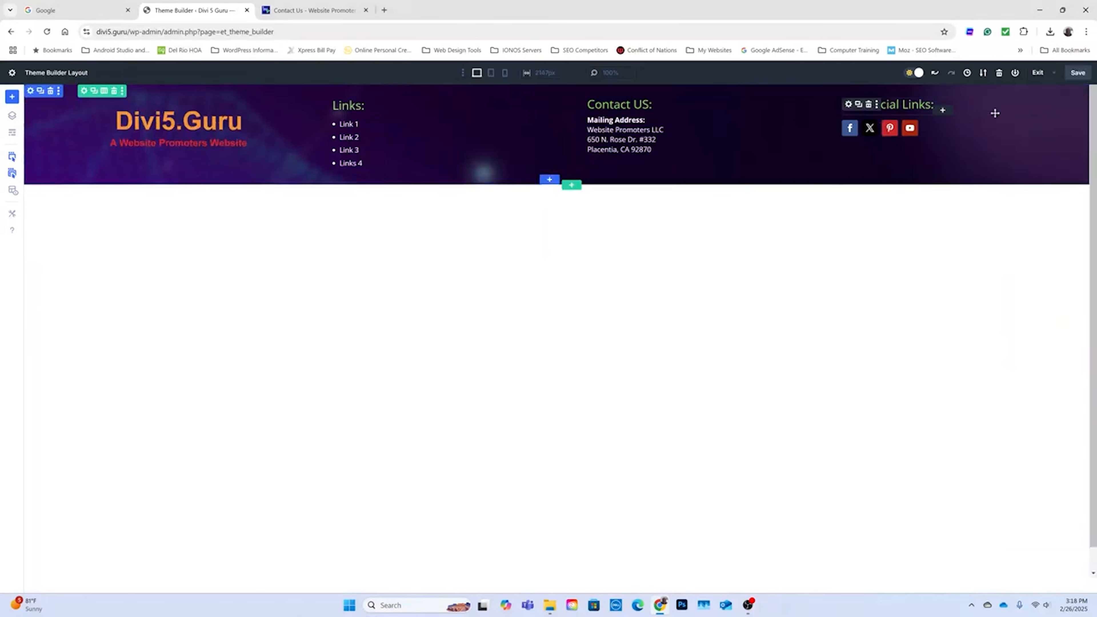
- Save the footer layout, exit the layout editor and save the Theme Builder changes
{"action": "left_click", "coordinate": [1077, 74]}
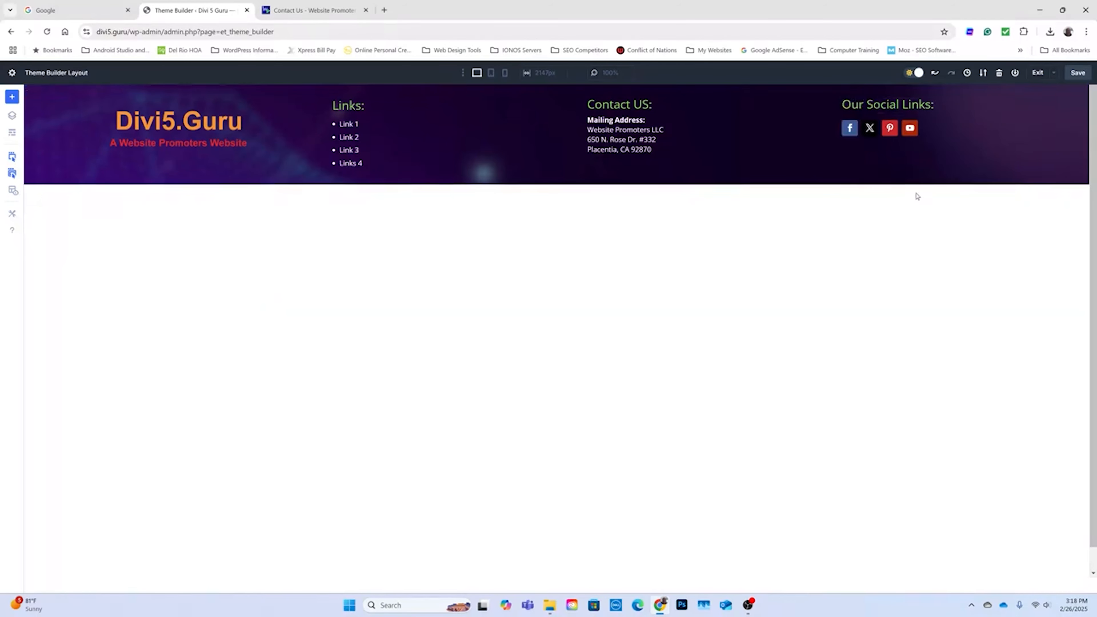
{"action": "left_click", "coordinate": [1039, 73]}
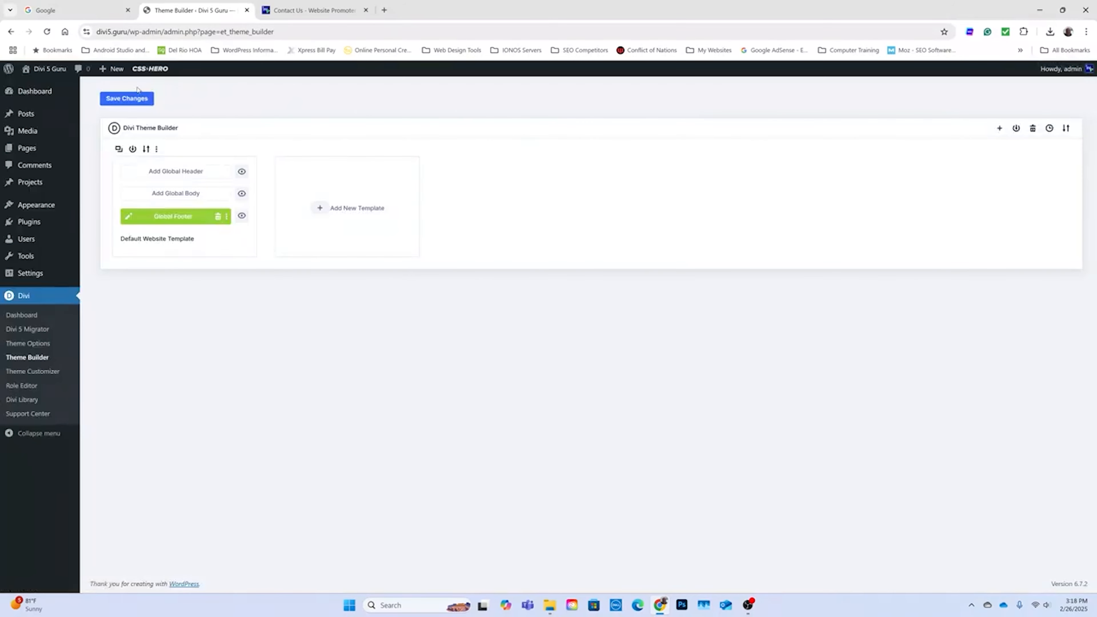
{"action": "left_click", "coordinate": [125, 99]}
- Visit the live site and check the new global footer at the end of the home page
{"action": "mouse_move", "coordinate": [48, 70]}
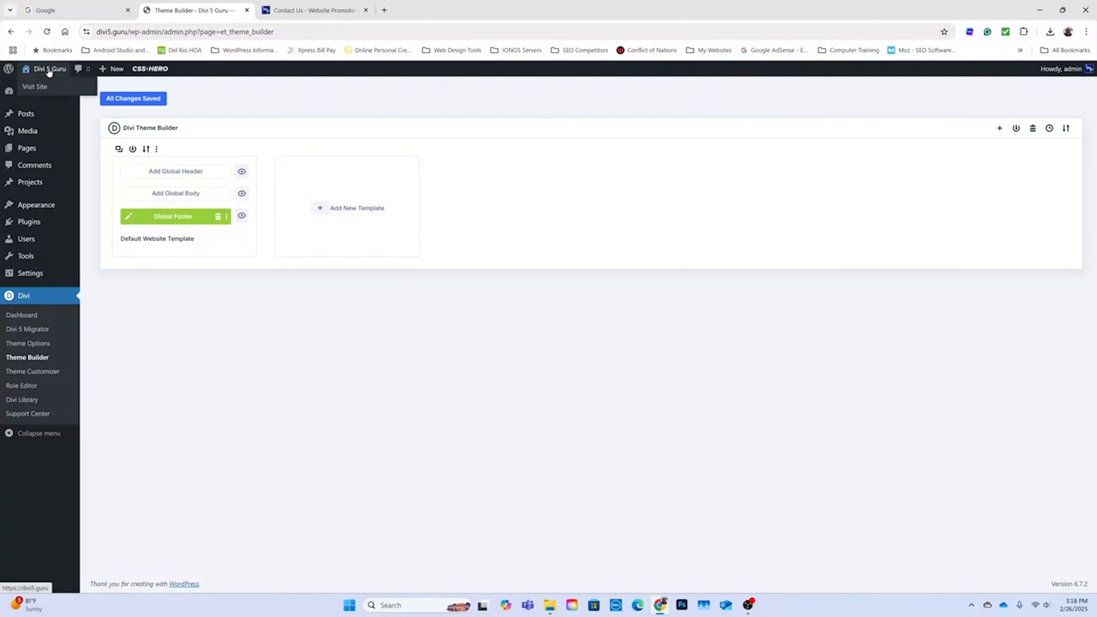
{"action": "left_click", "coordinate": [36, 88]}
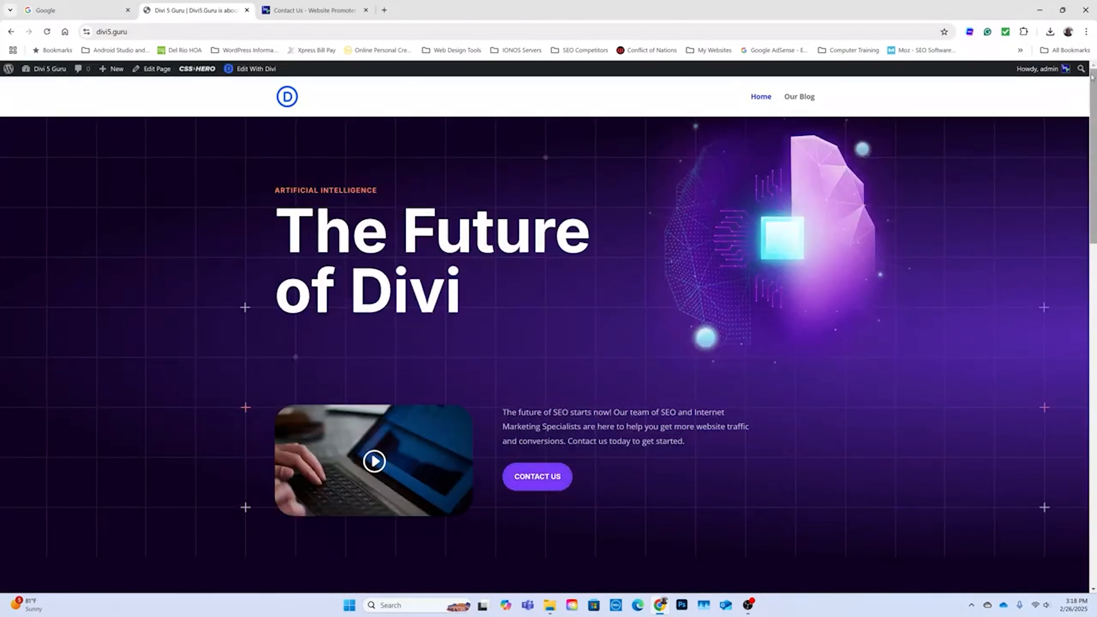
{"action": "left_click_drag", "start_coordinate": [1093, 89], "coordinate": [1095, 476]}
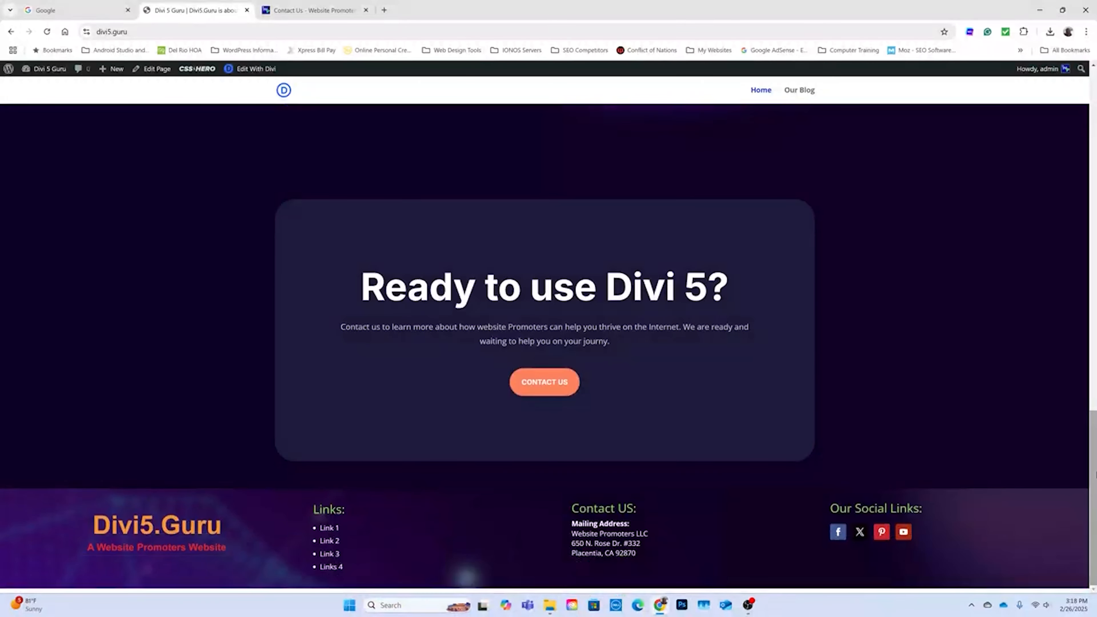